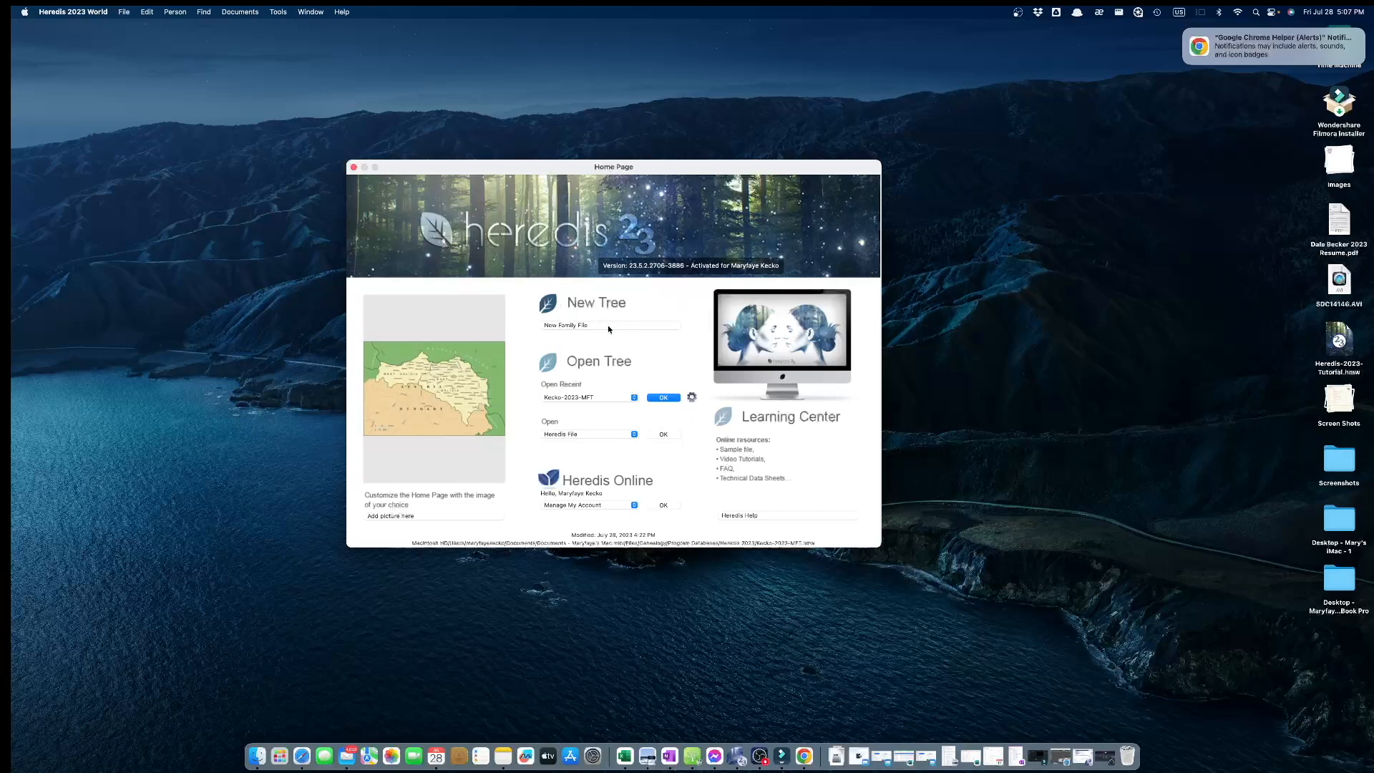
Step: Create a new family file named Heredis-Tutorials and enlarge its window
left_click(589, 326)
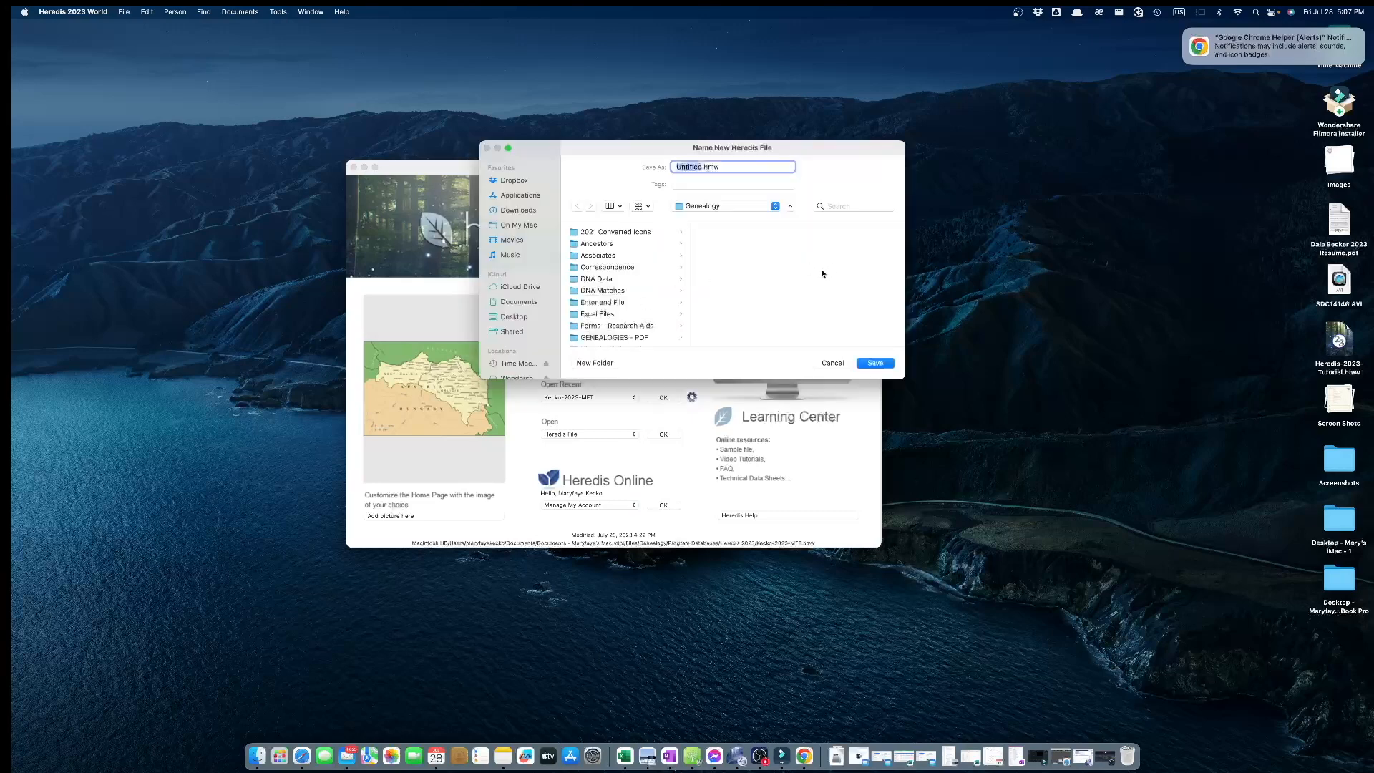
key("Escape")
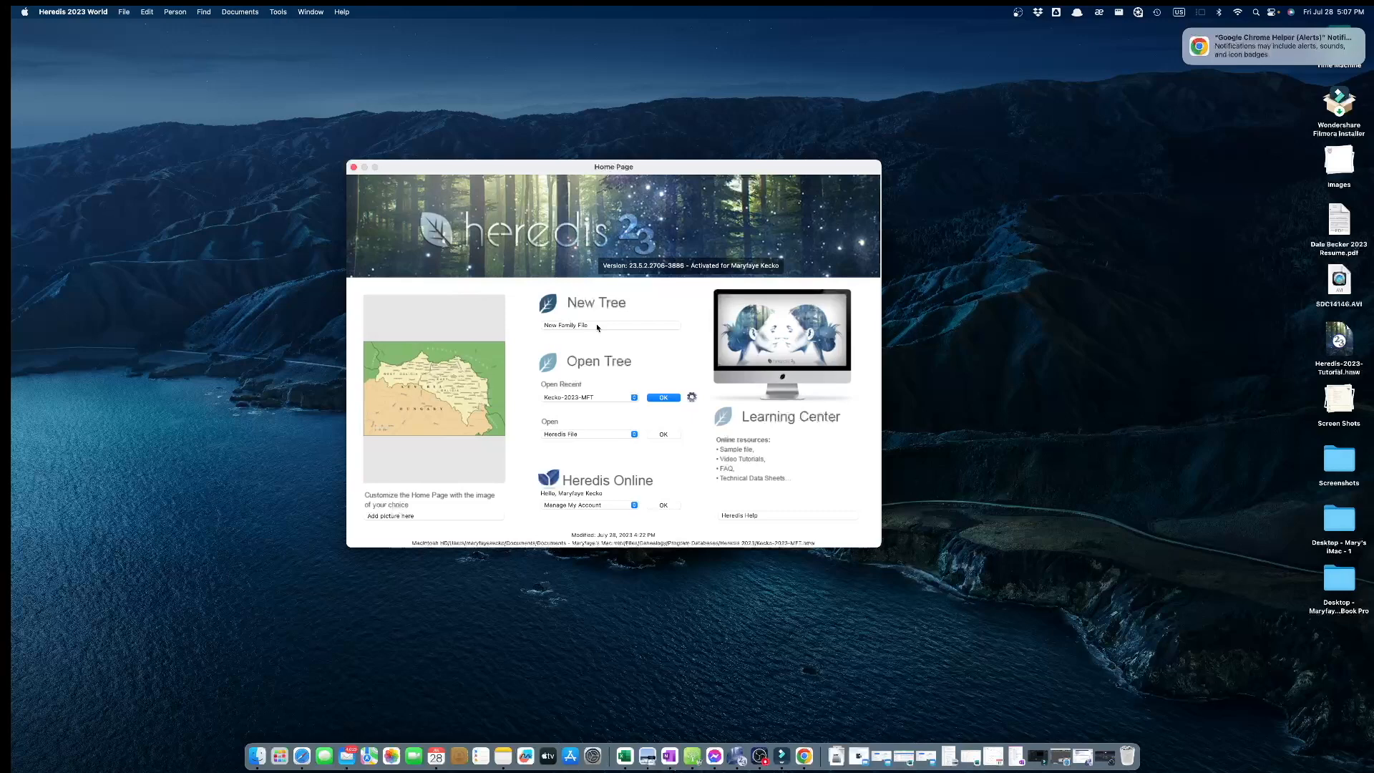
left_click(567, 327)
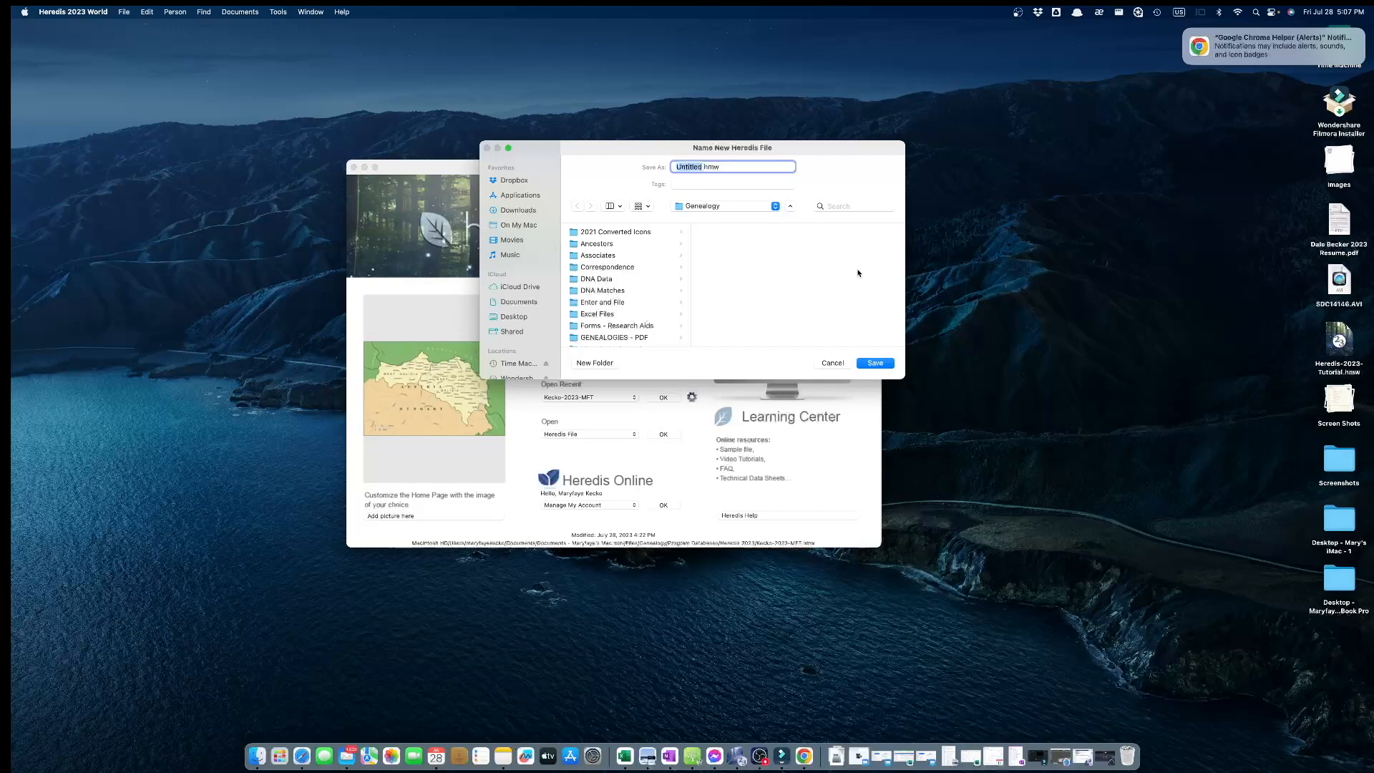
type("Heredis-Tutorials")
left_click(876, 362)
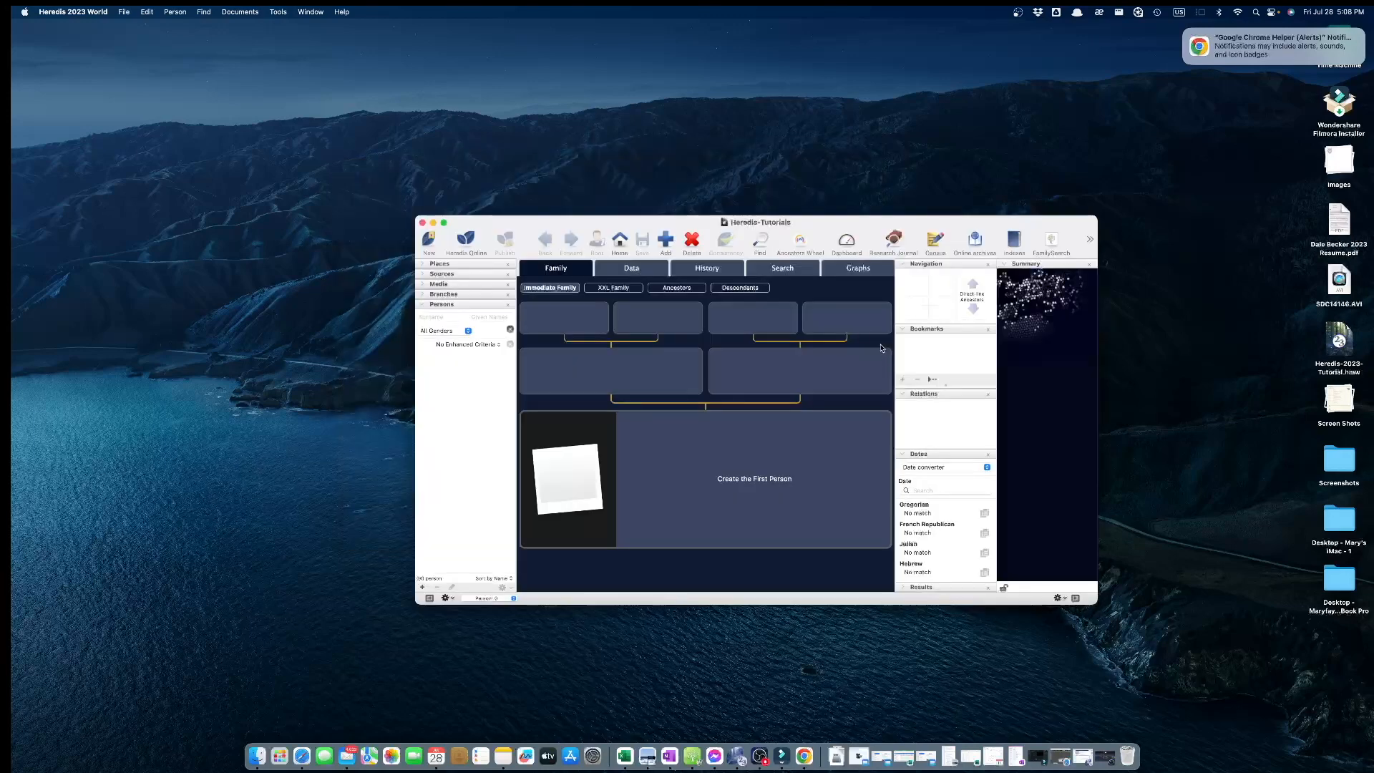
left_click_drag(416, 215, 341, 26)
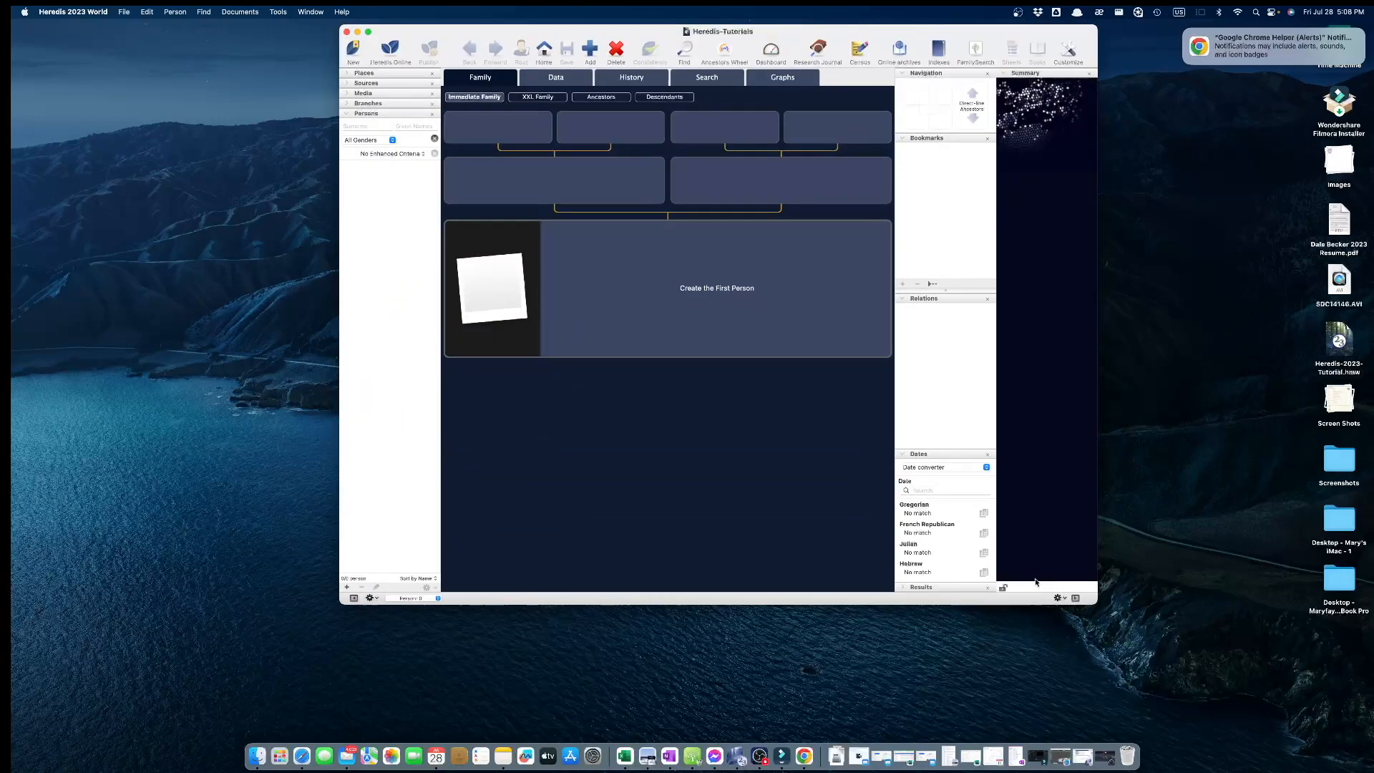
left_click_drag(1093, 603, 1154, 691)
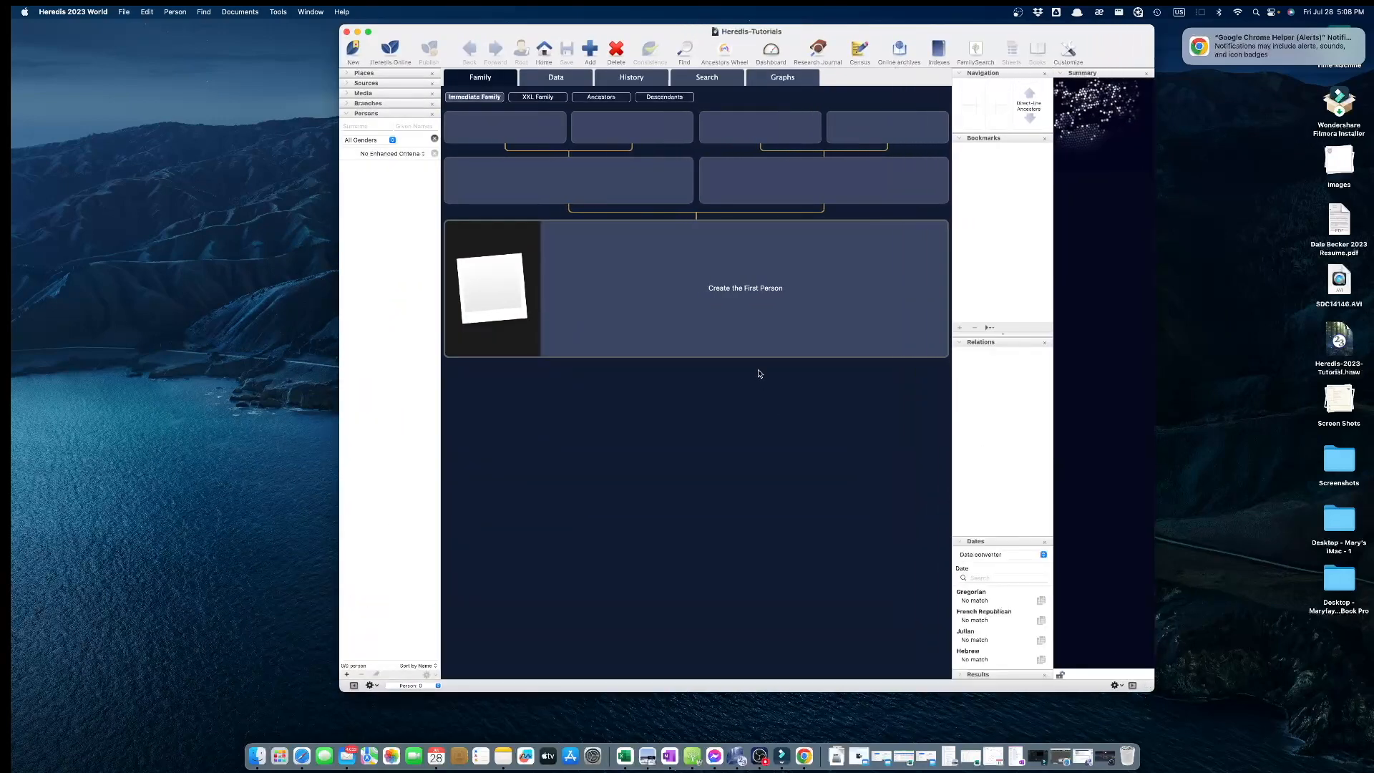
Step: Start the first person's record, entering the surname and given name, gender M and occupation Farmer
left_click(746, 289)
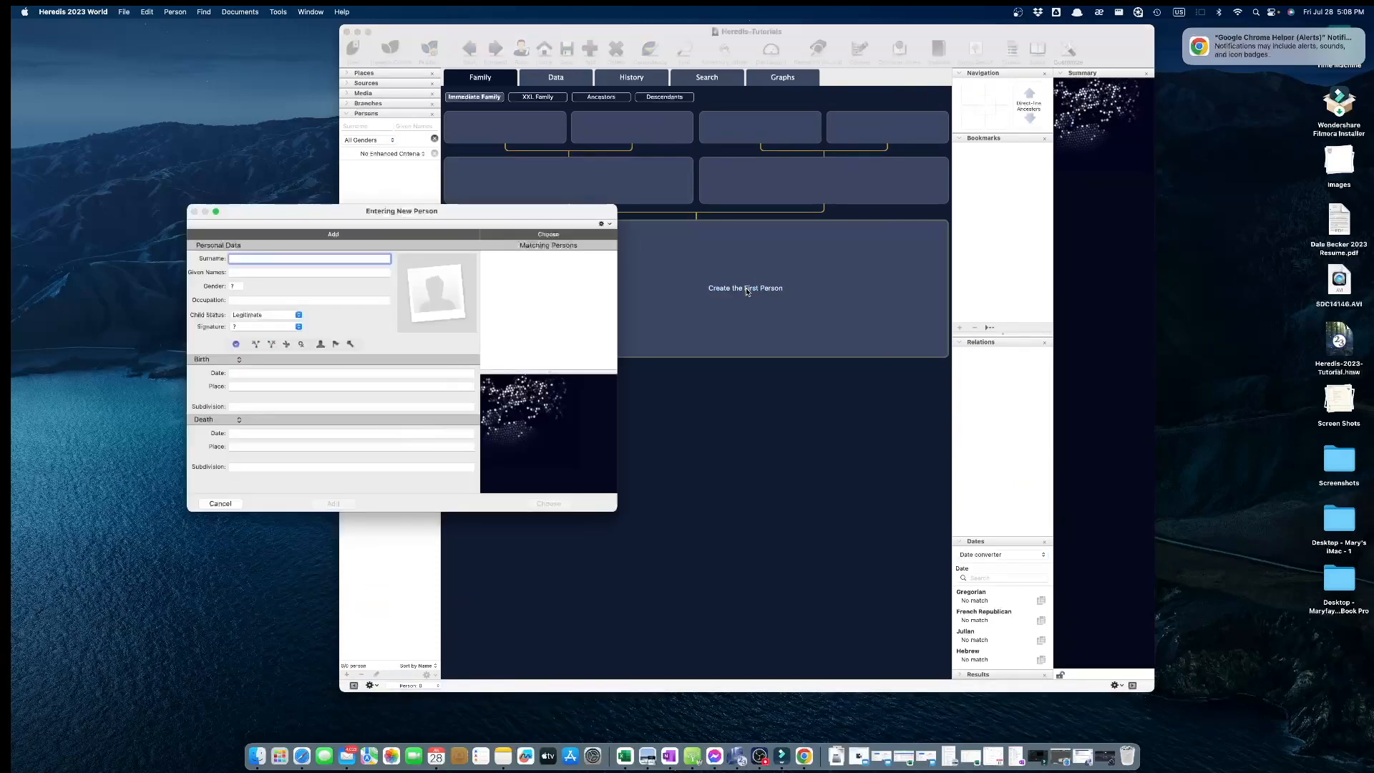
left_click_drag(481, 216, 558, 218)
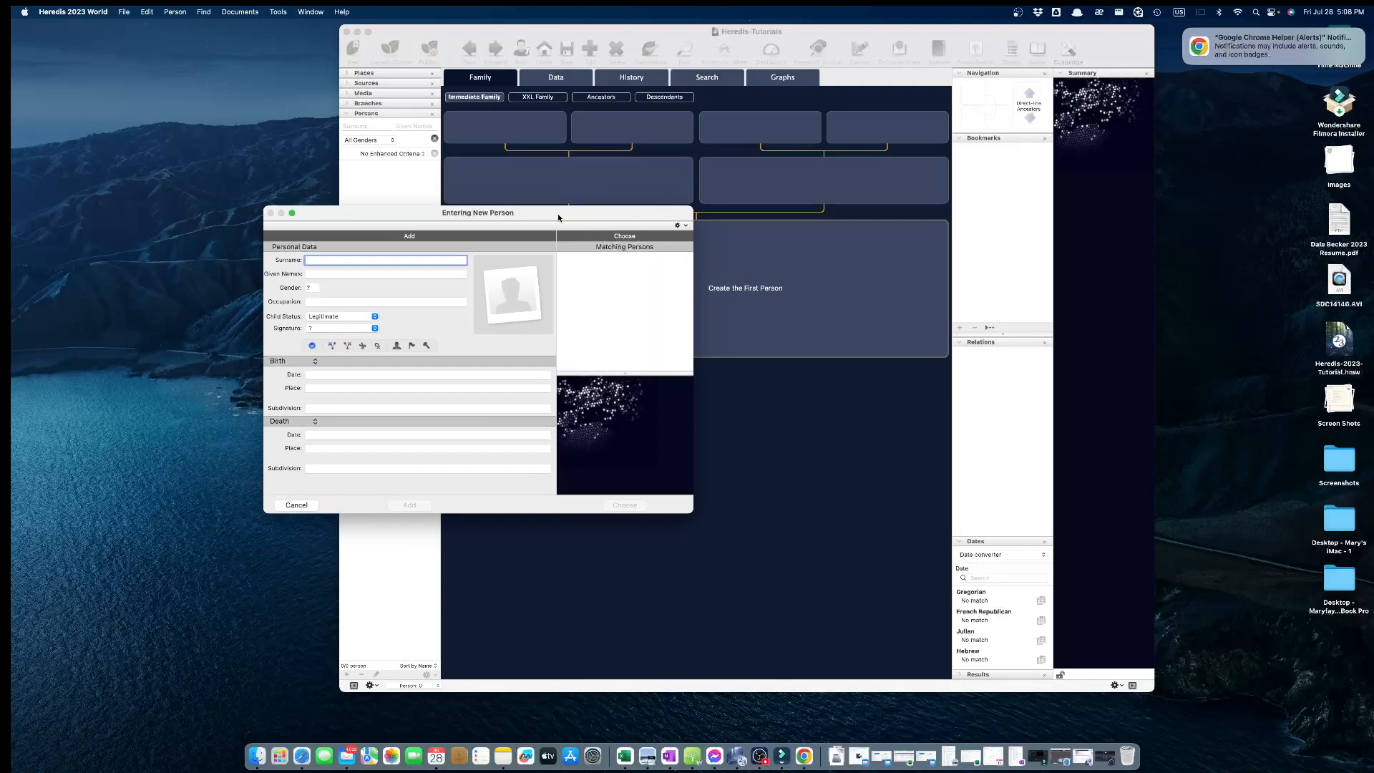
type("HEWITT")
key("Tab")
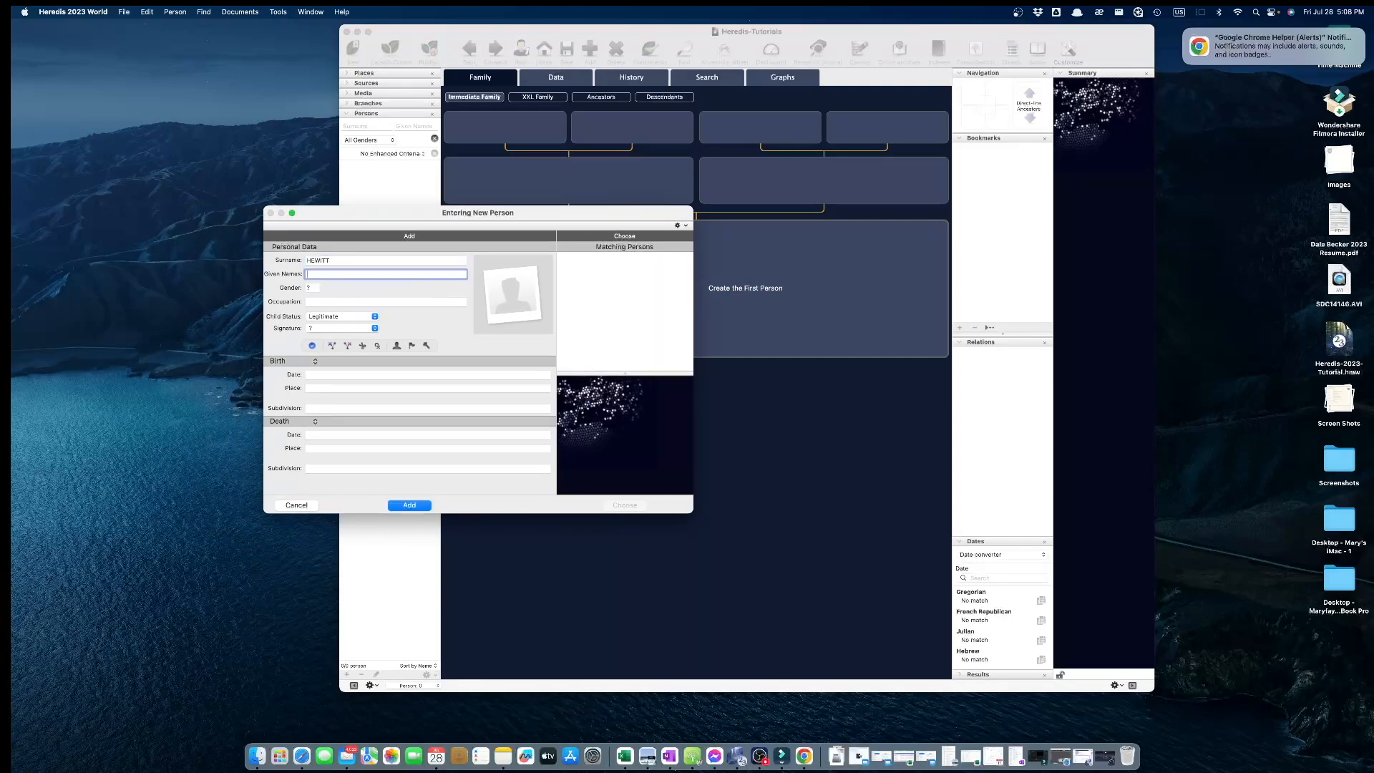
type("Pulaski")
key("Tab")
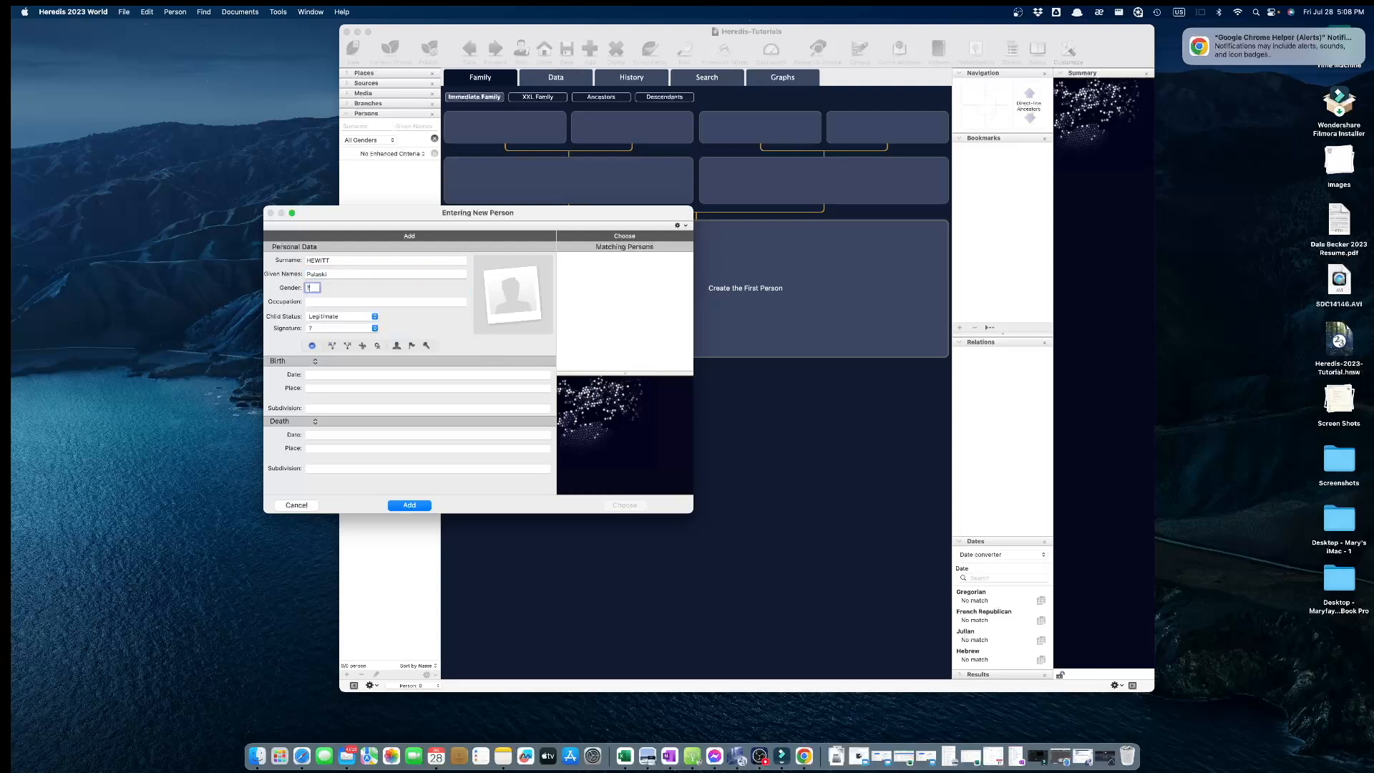
key("Tab")
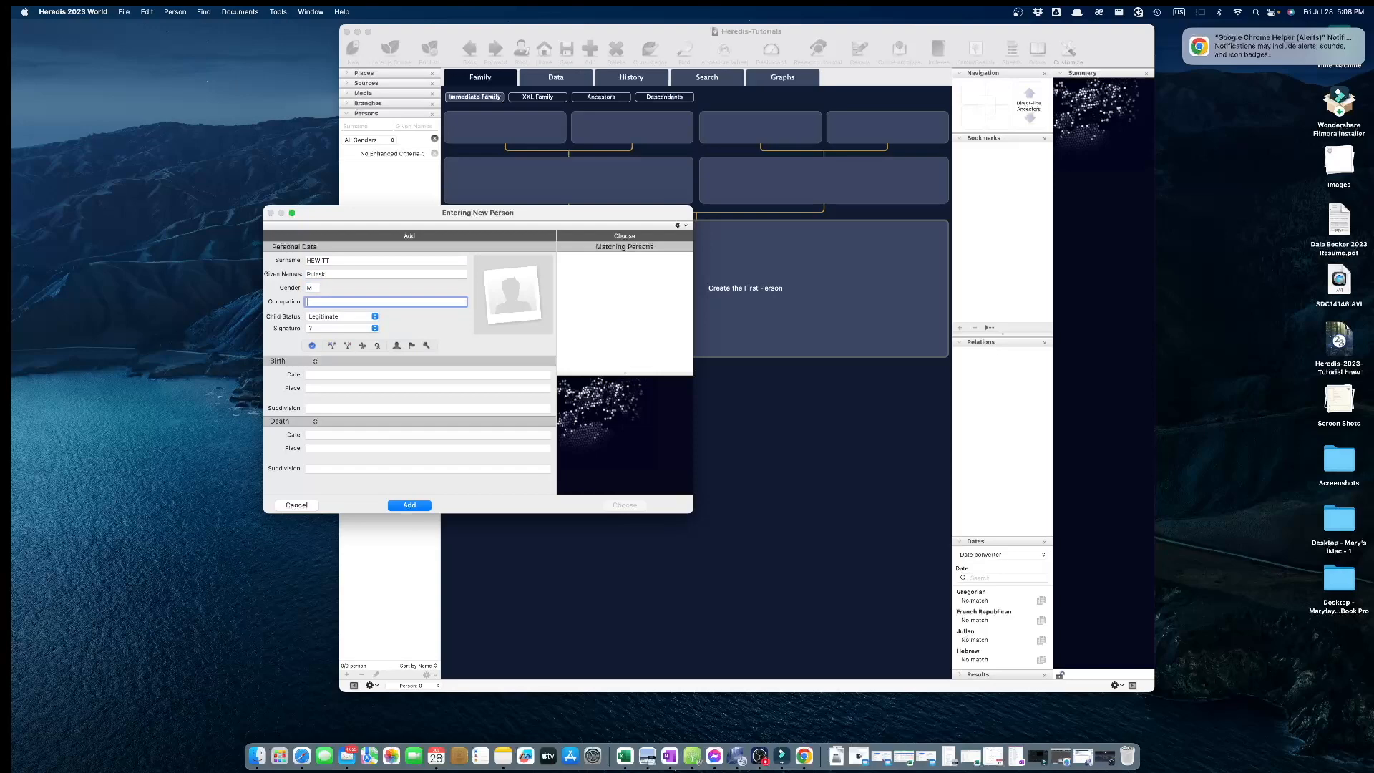
type("Farmer")
key("Tab")
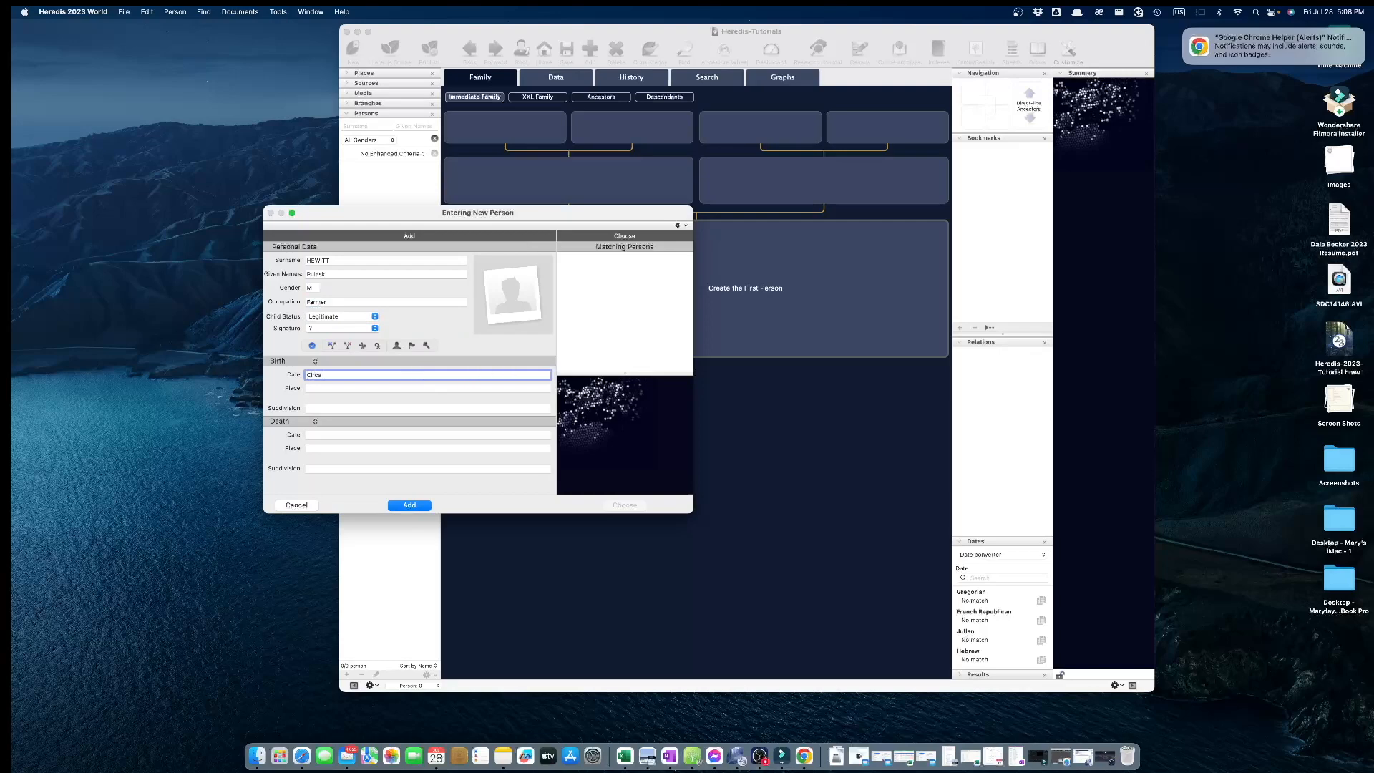
Step: Enter the person's approximate birth date, set the birthplace to Athens, Athens County, OH, United States, and add the person
key("Tab")
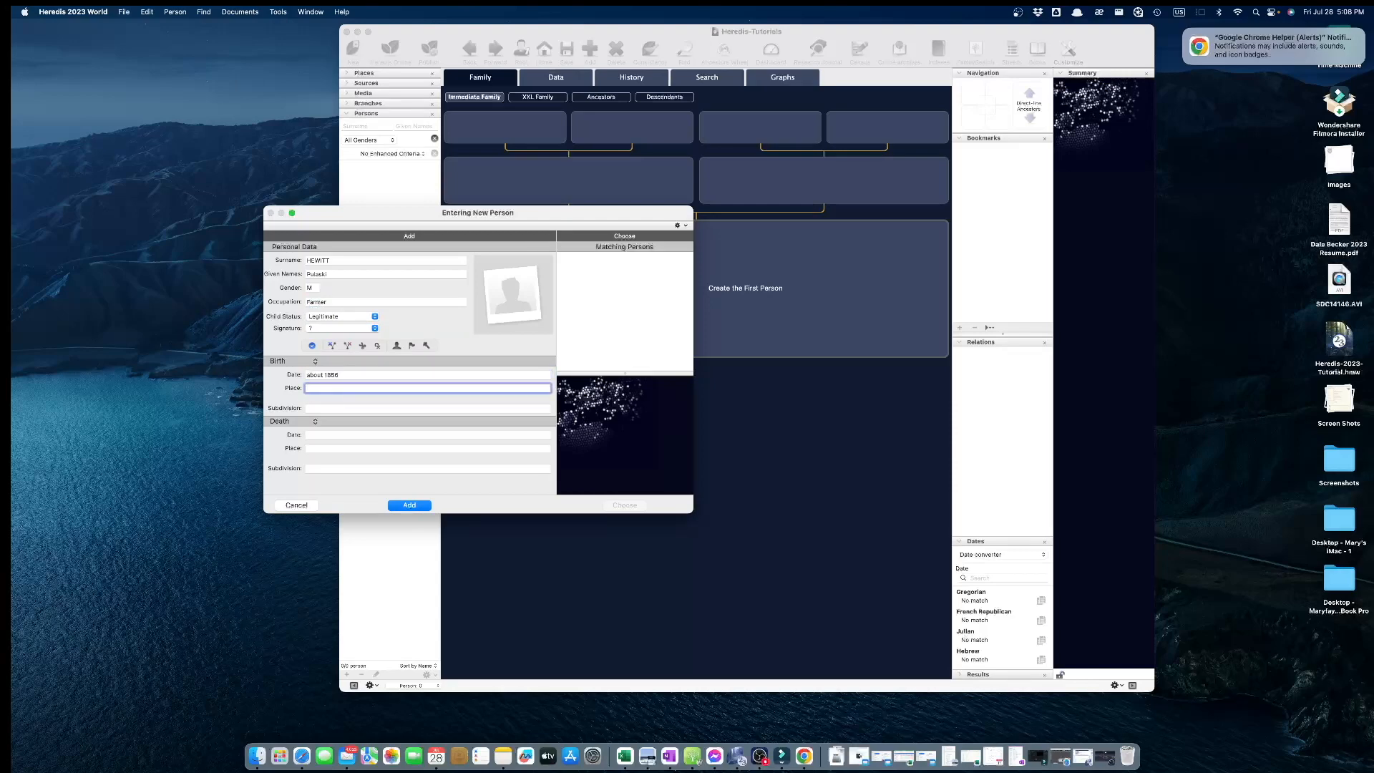
type("Athens")
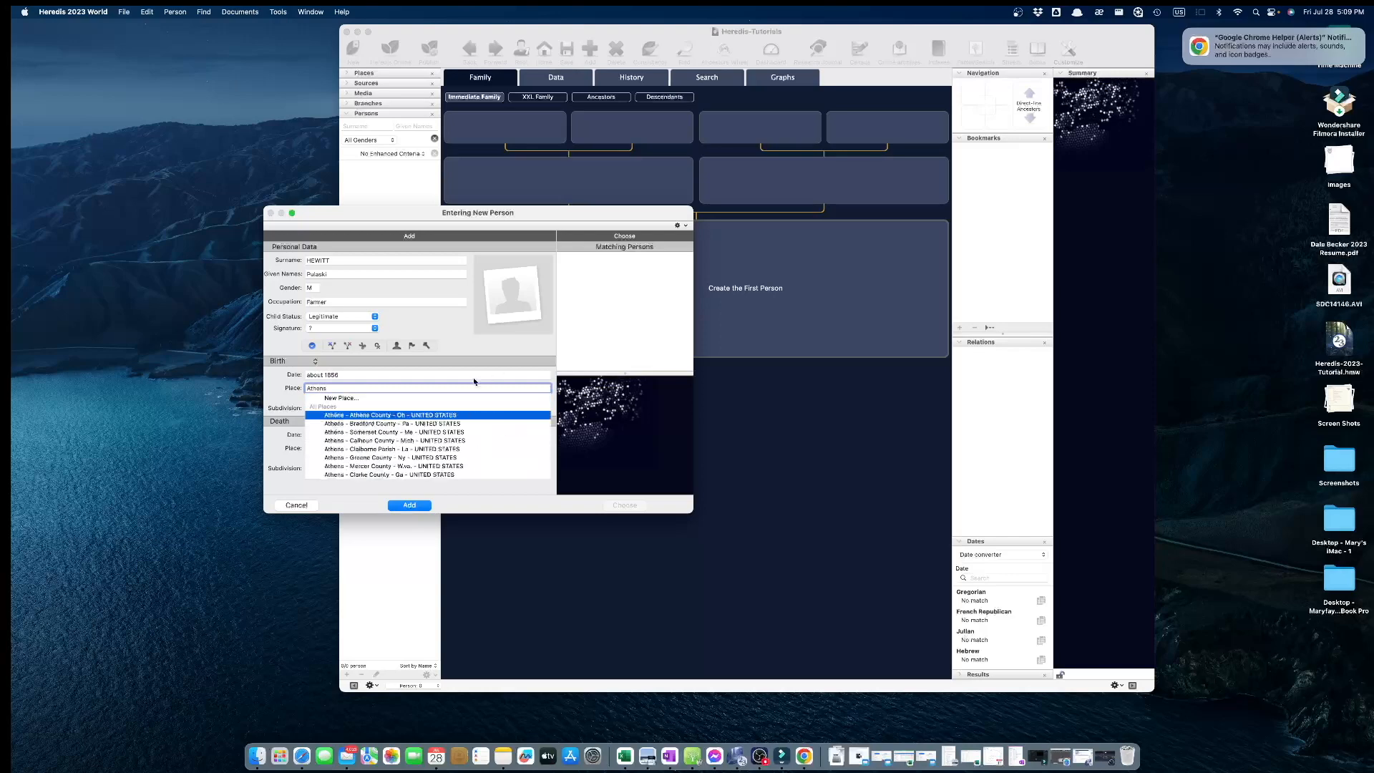
left_click(403, 415)
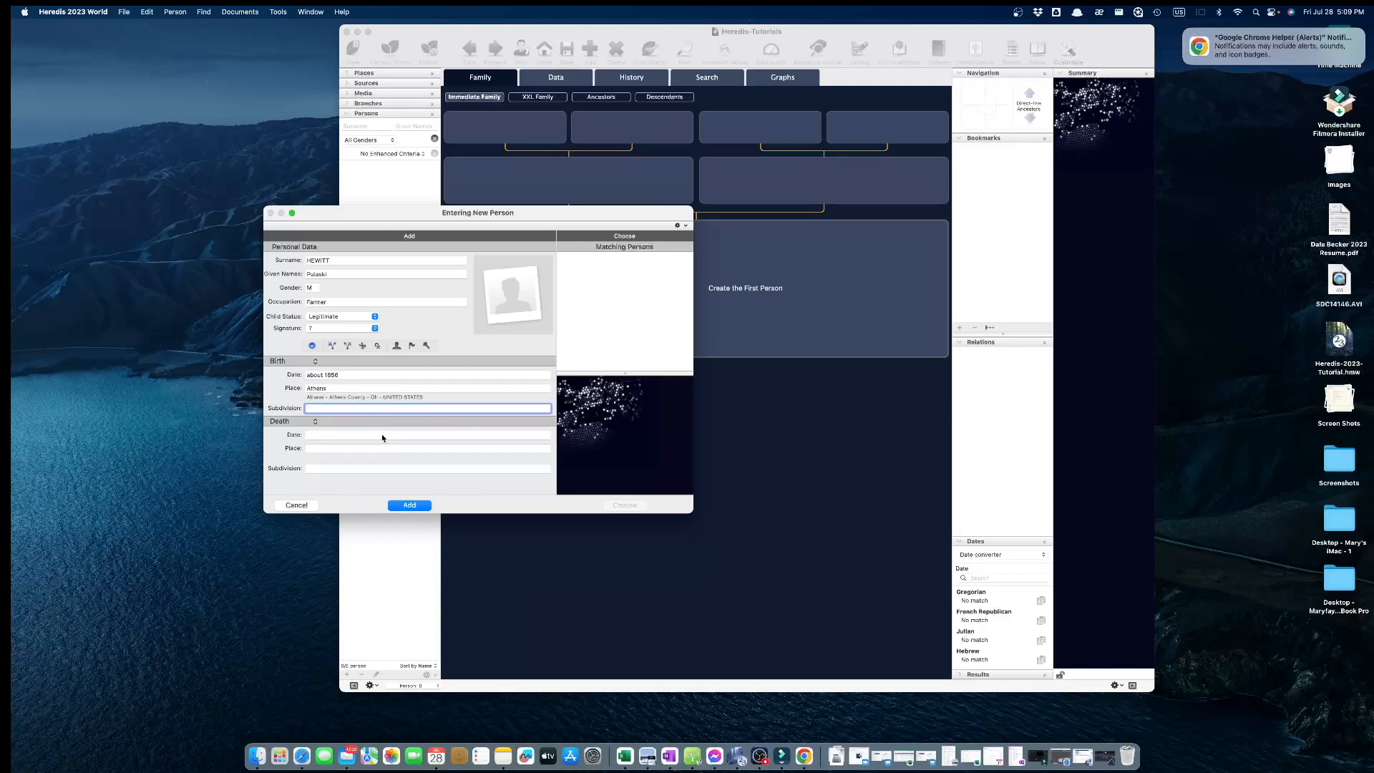
left_click(407, 506)
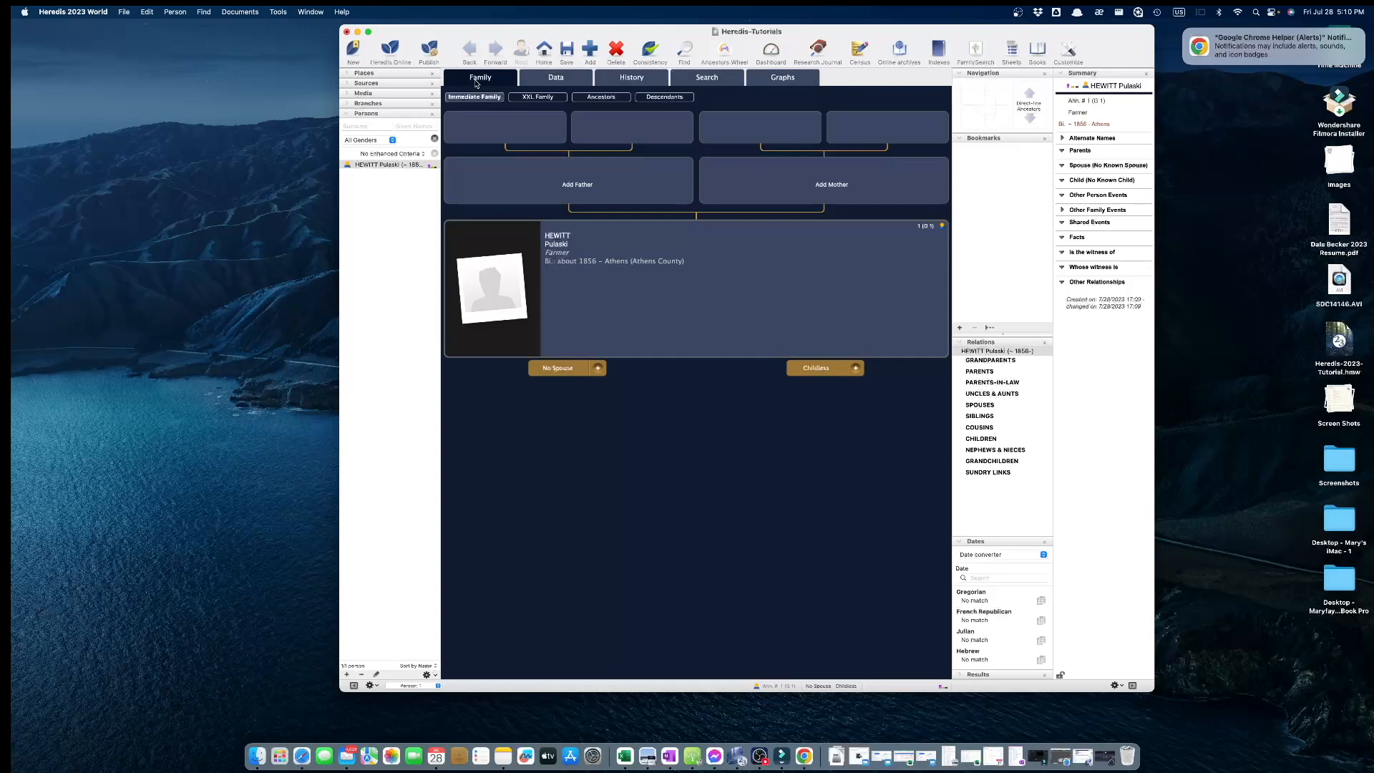
Step: Start importing a GEDCOM file into the current family file and accept the warning
left_click(146, 13)
mouse_move(124, 13)
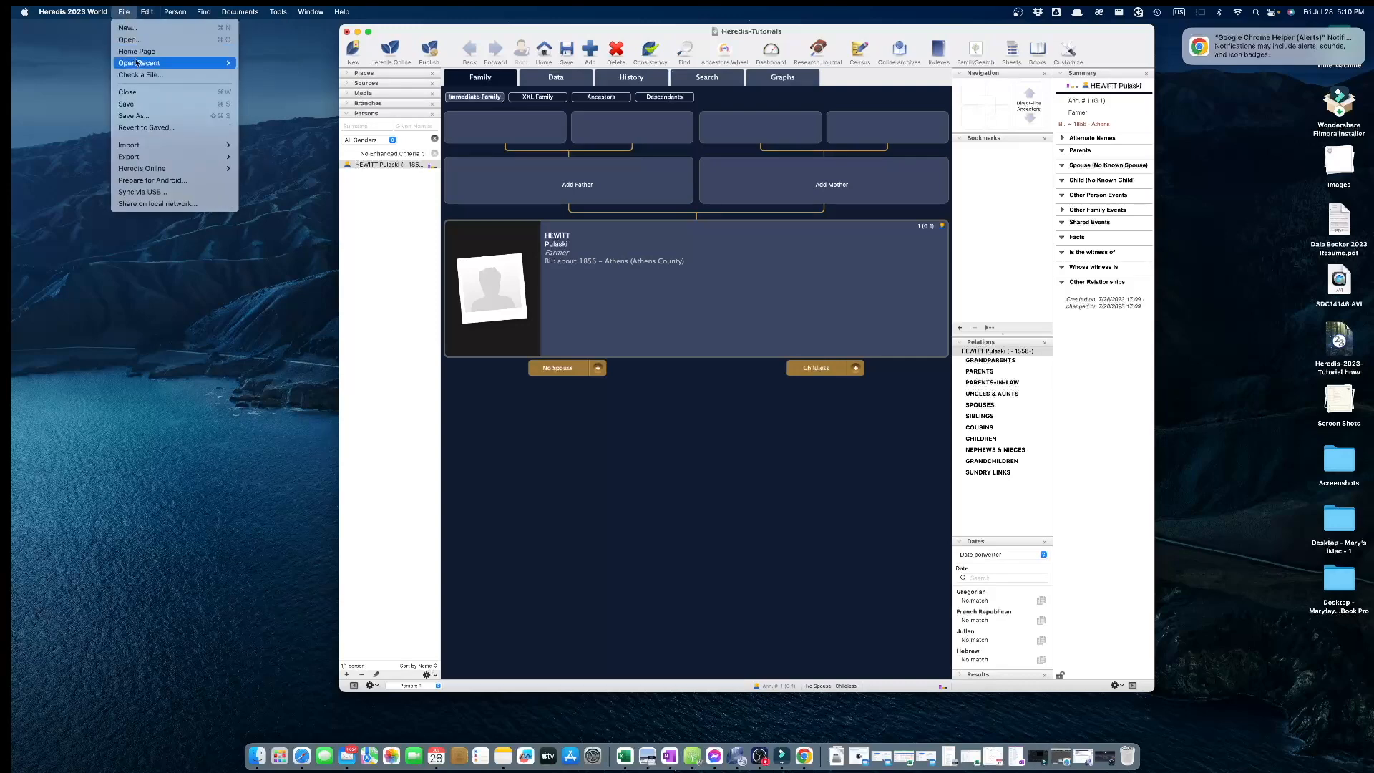
left_click(123, 12)
left_click(123, 13)
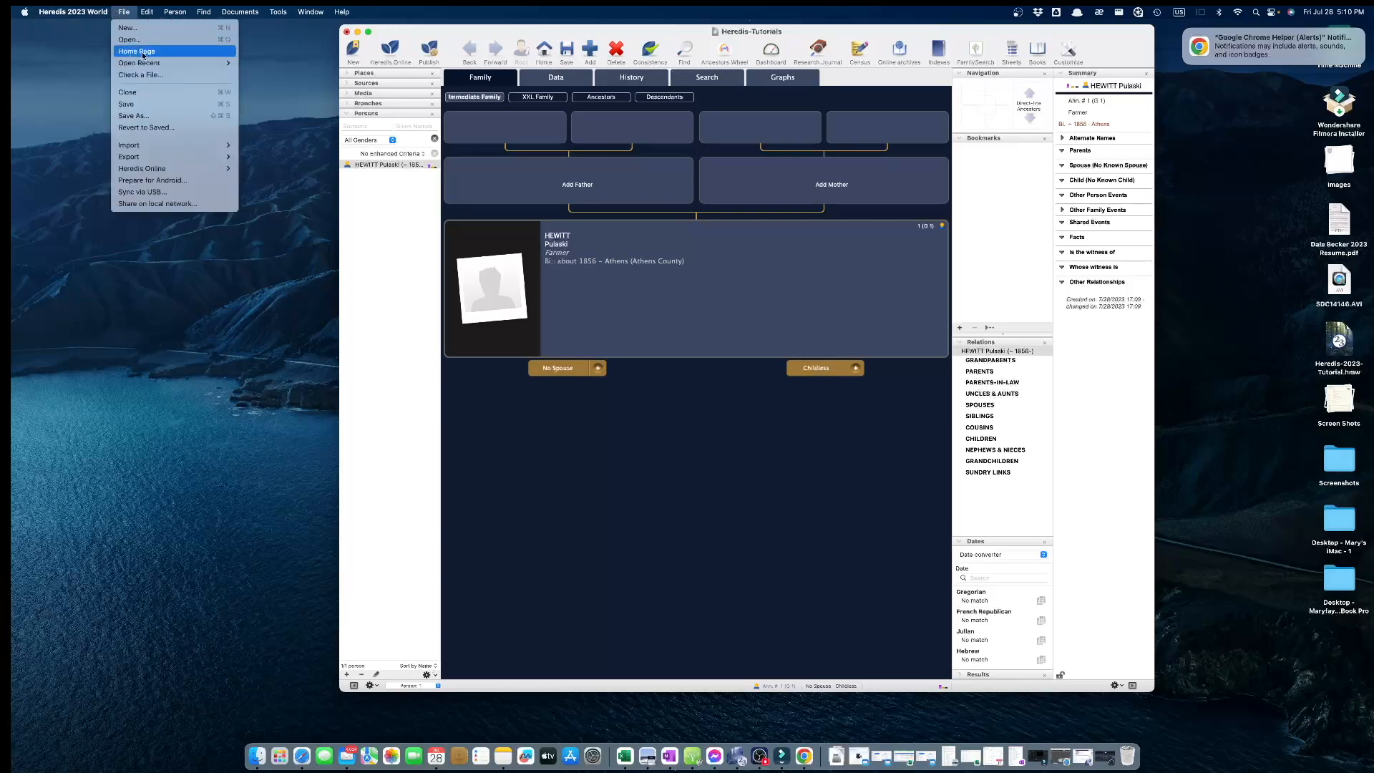
mouse_move(153, 144)
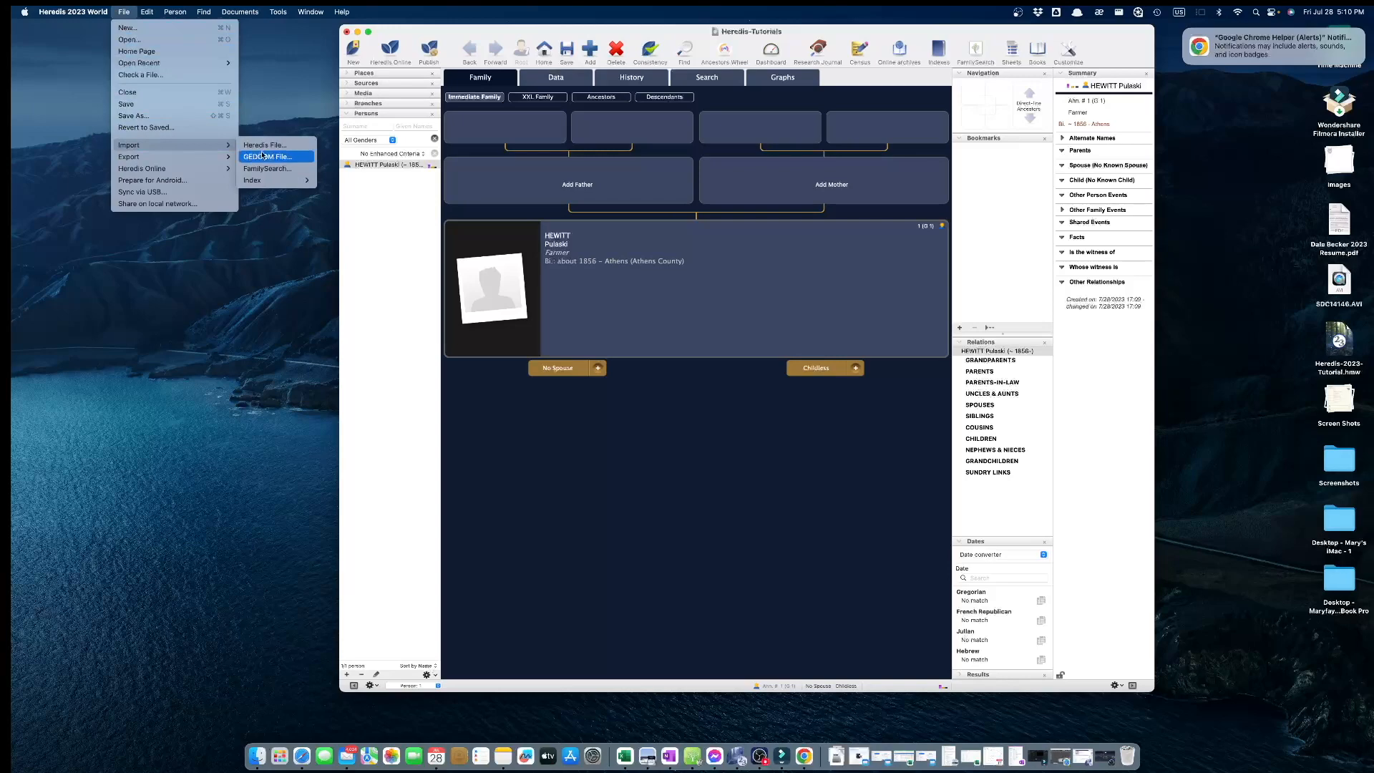
mouse_move(287, 184)
left_click(274, 160)
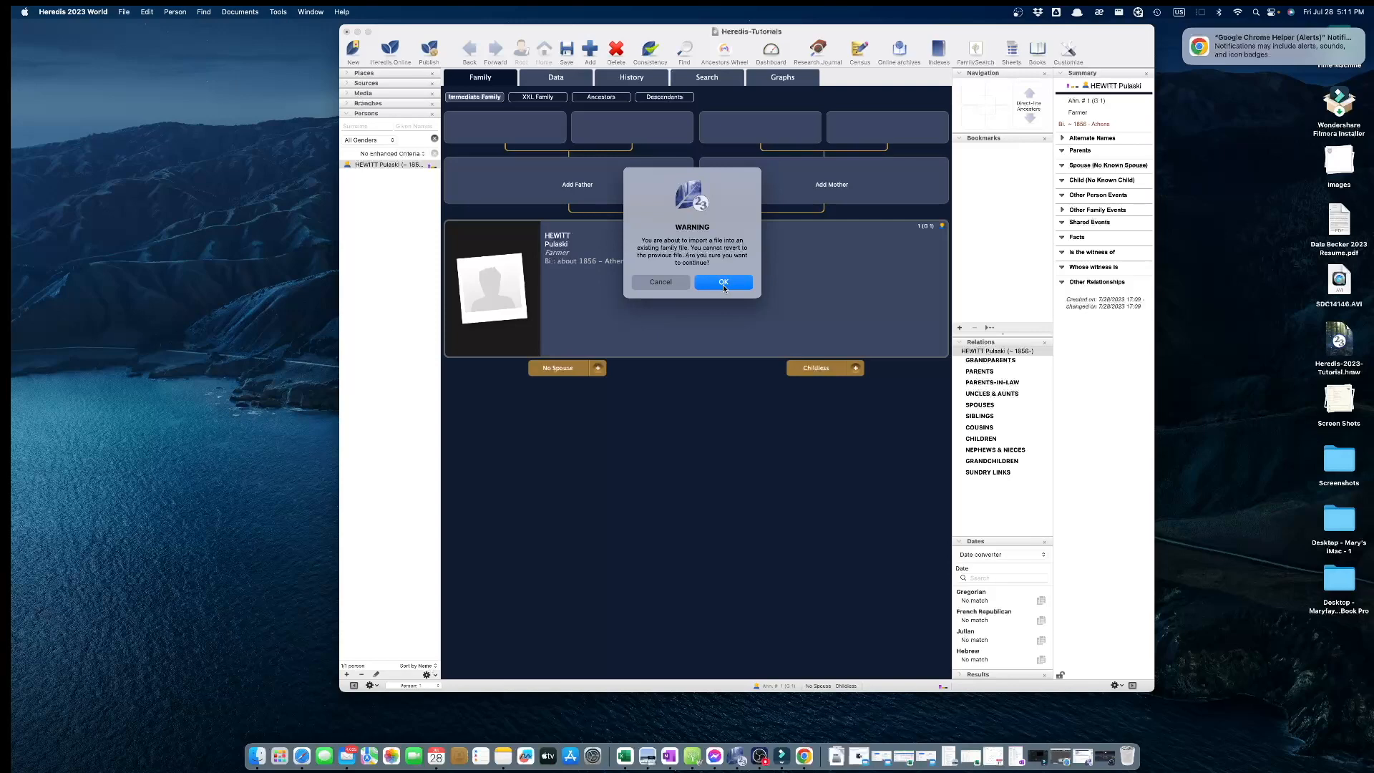
left_click(723, 284)
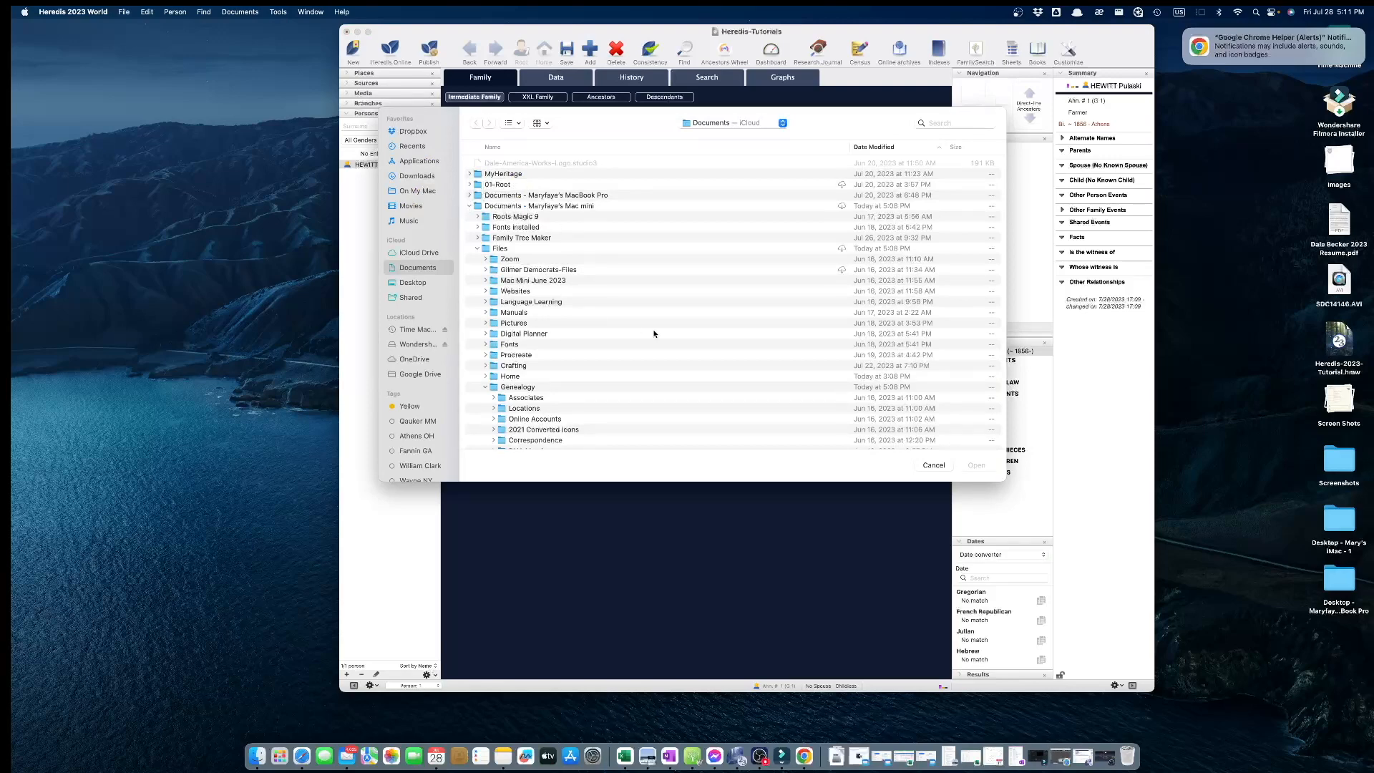
Step: Browse to the 04-Gedcoms folder inside Program Databases in the Genealogy folder
scroll(653, 334, "down", 3)
scroll(653, 333, "up", 3)
left_click(544, 386)
double_click(545, 386)
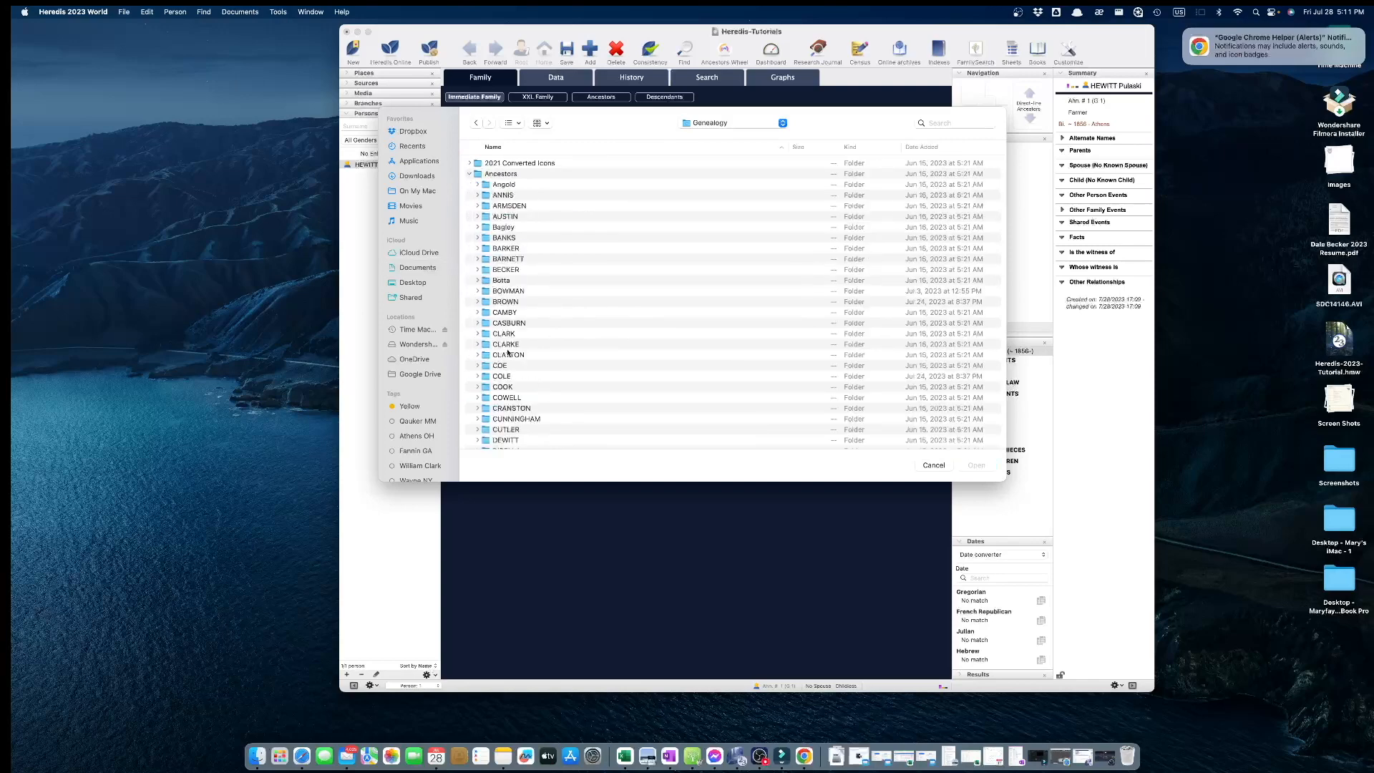
left_click(469, 174)
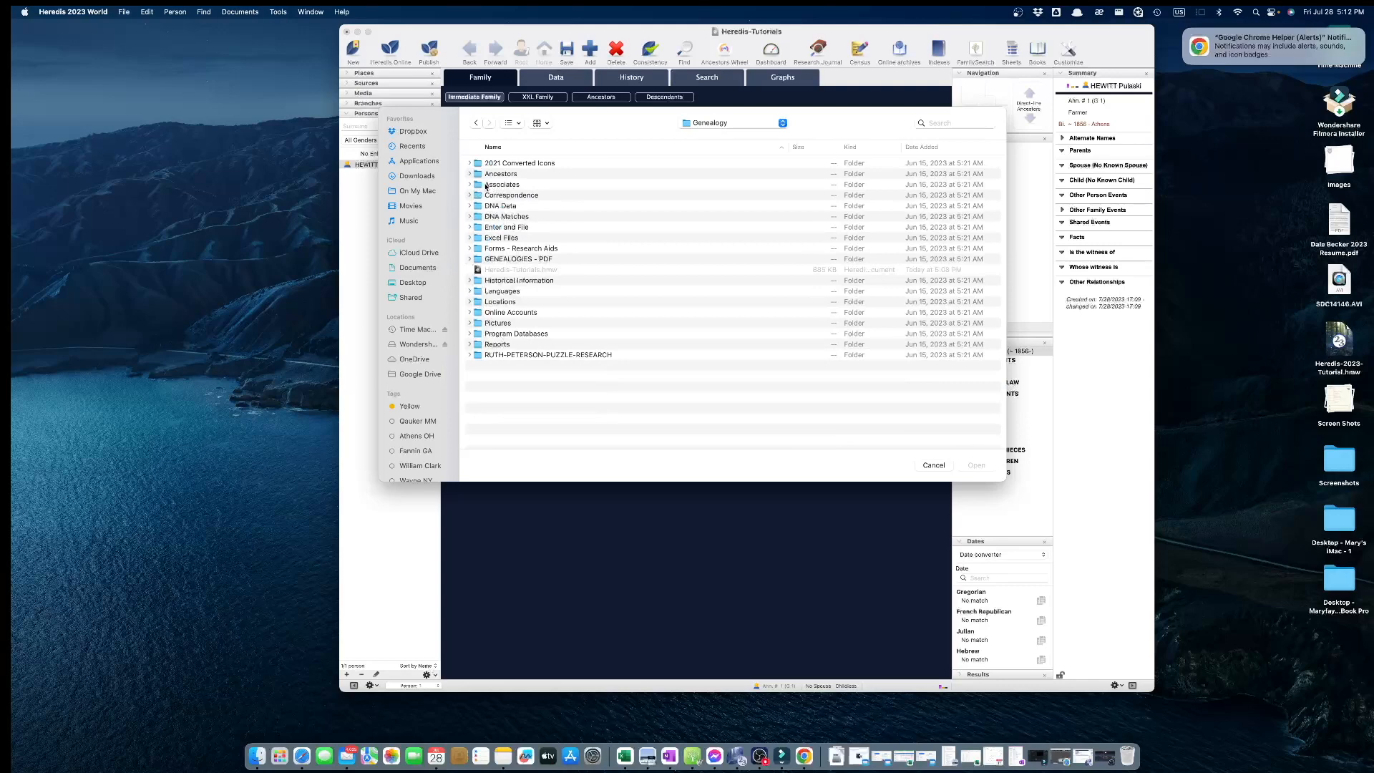
left_click(470, 333)
left_click(477, 376)
scroll(653, 407, "down", 5)
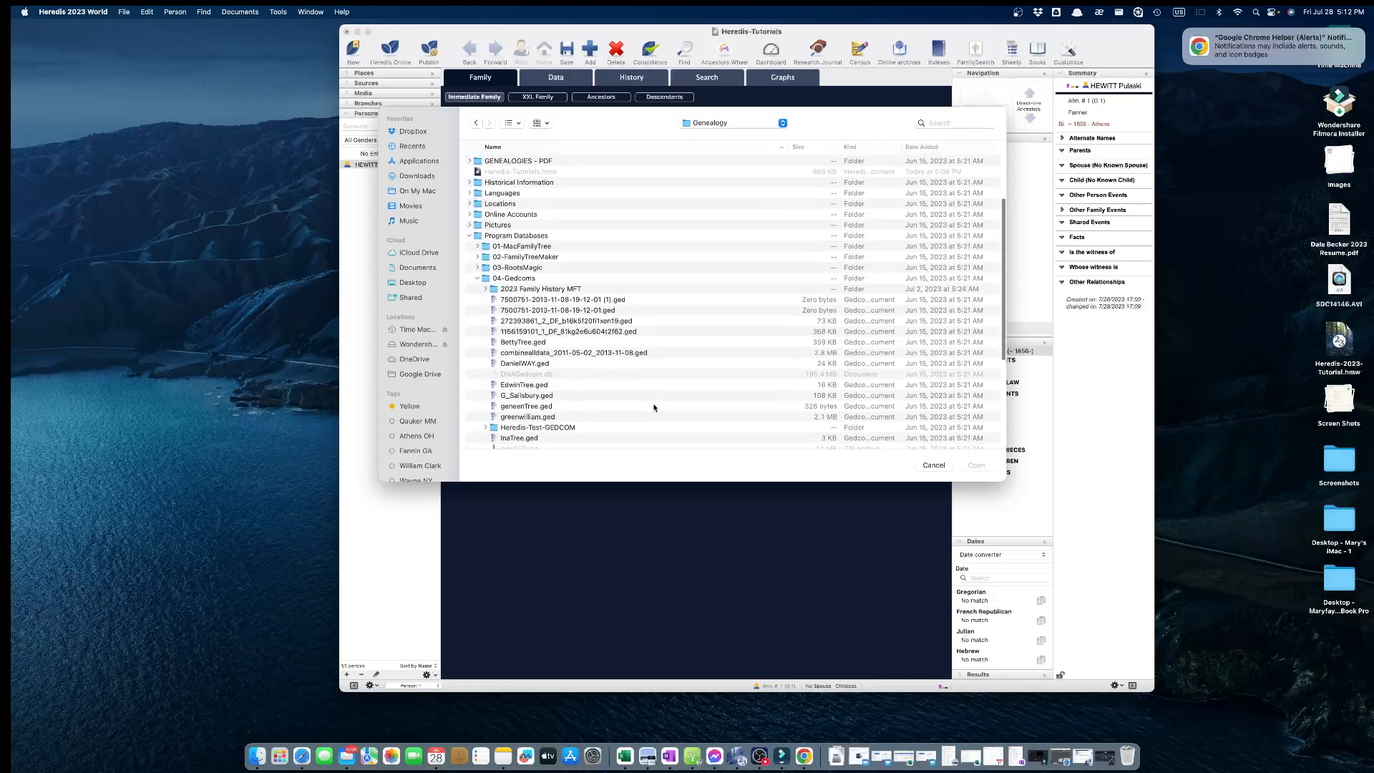
Step: Choose DanielWAY.ged as the file to import and keep places identified automatically
scroll(654, 407, "down", 3)
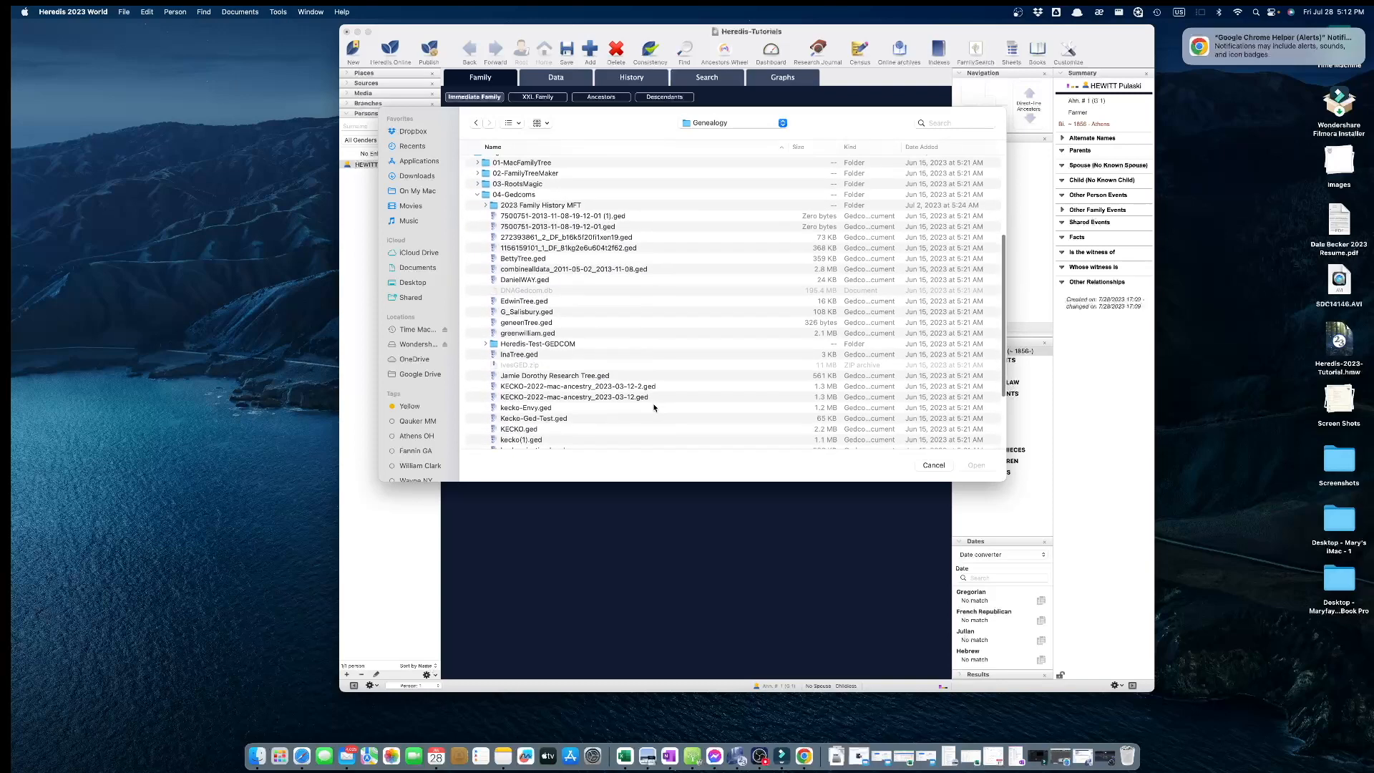
scroll(628, 284, "up", 1)
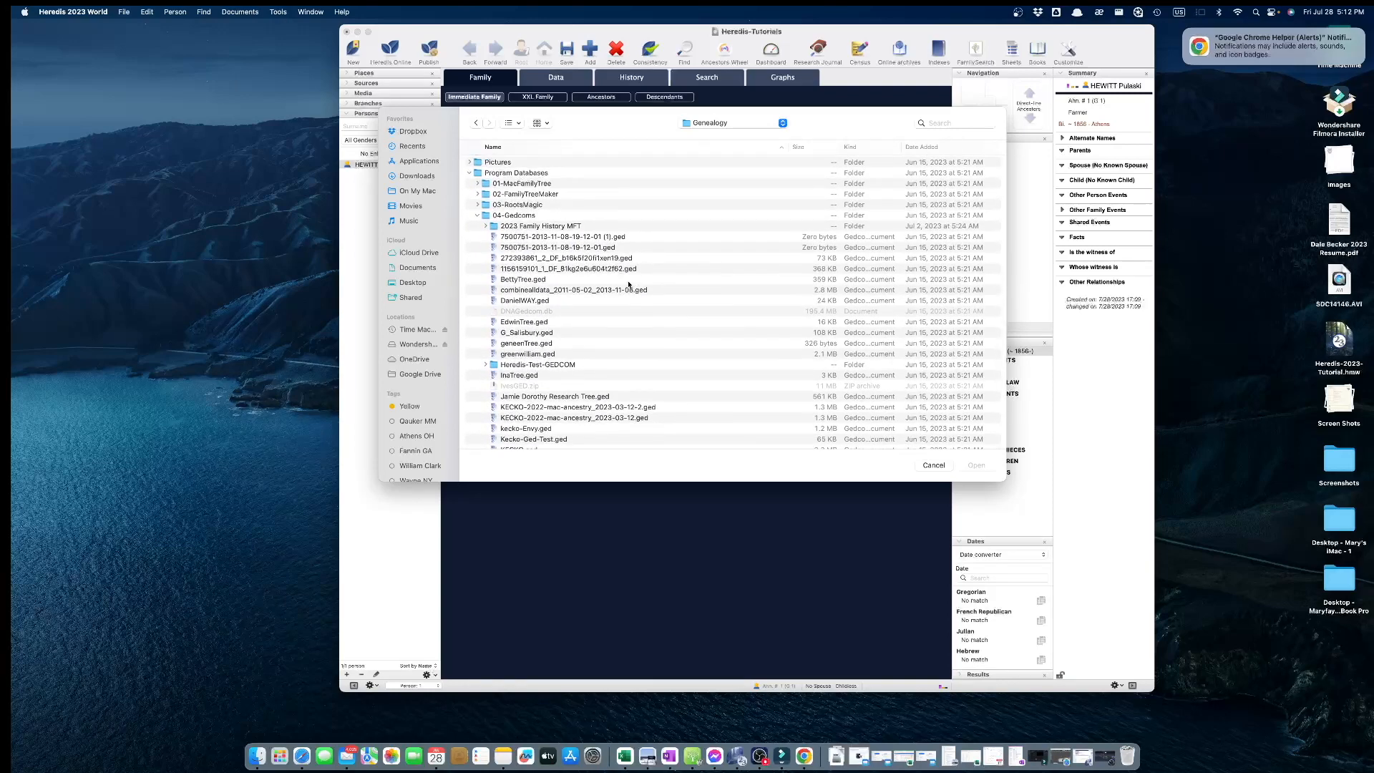
left_click(515, 302)
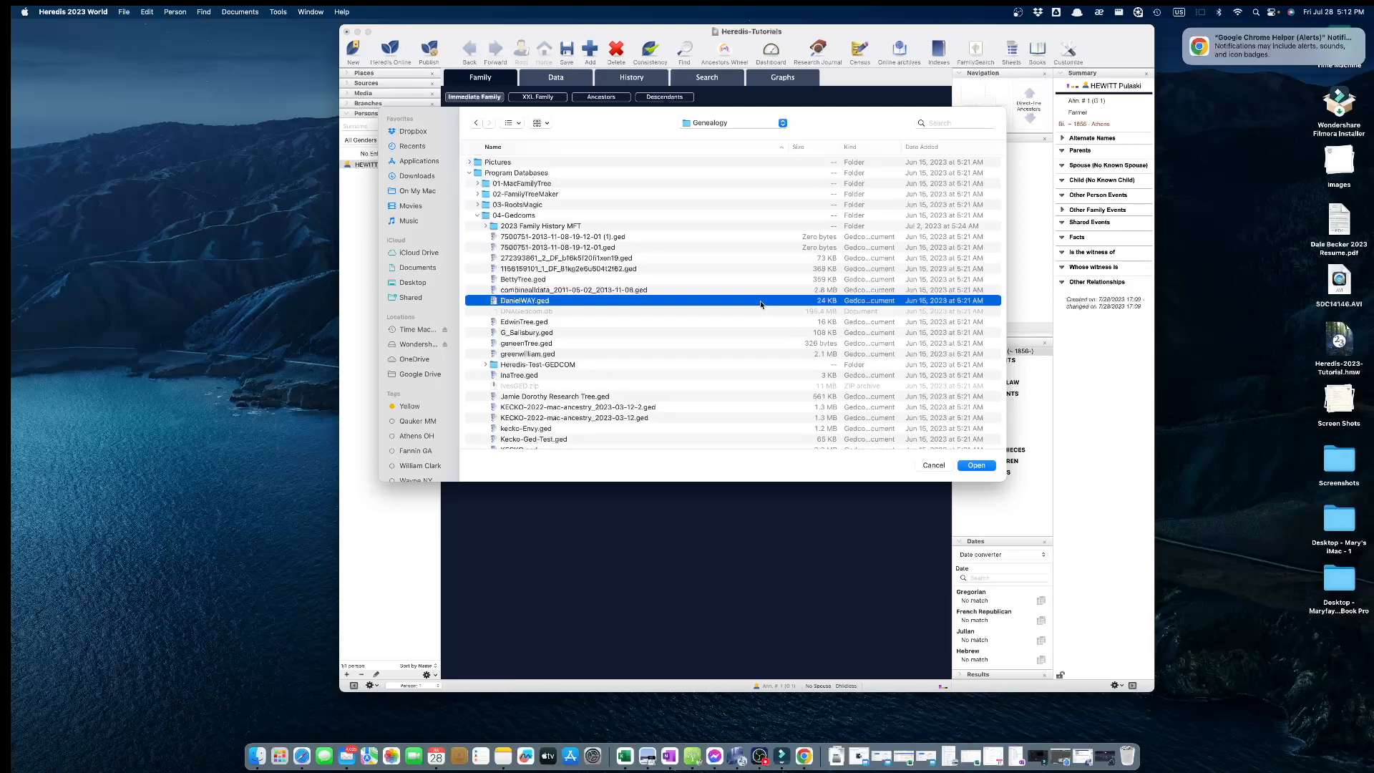
scroll(869, 363, "down", 3)
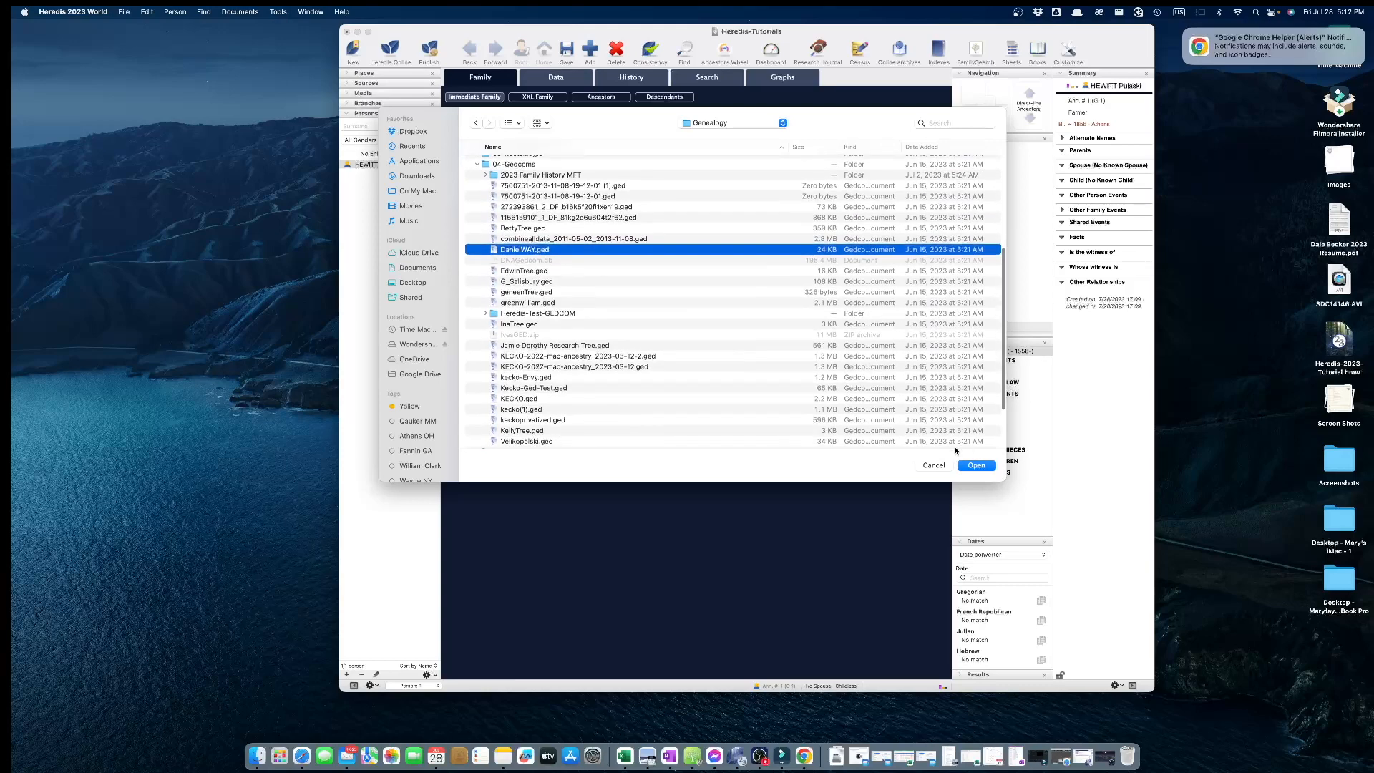
left_click(976, 465)
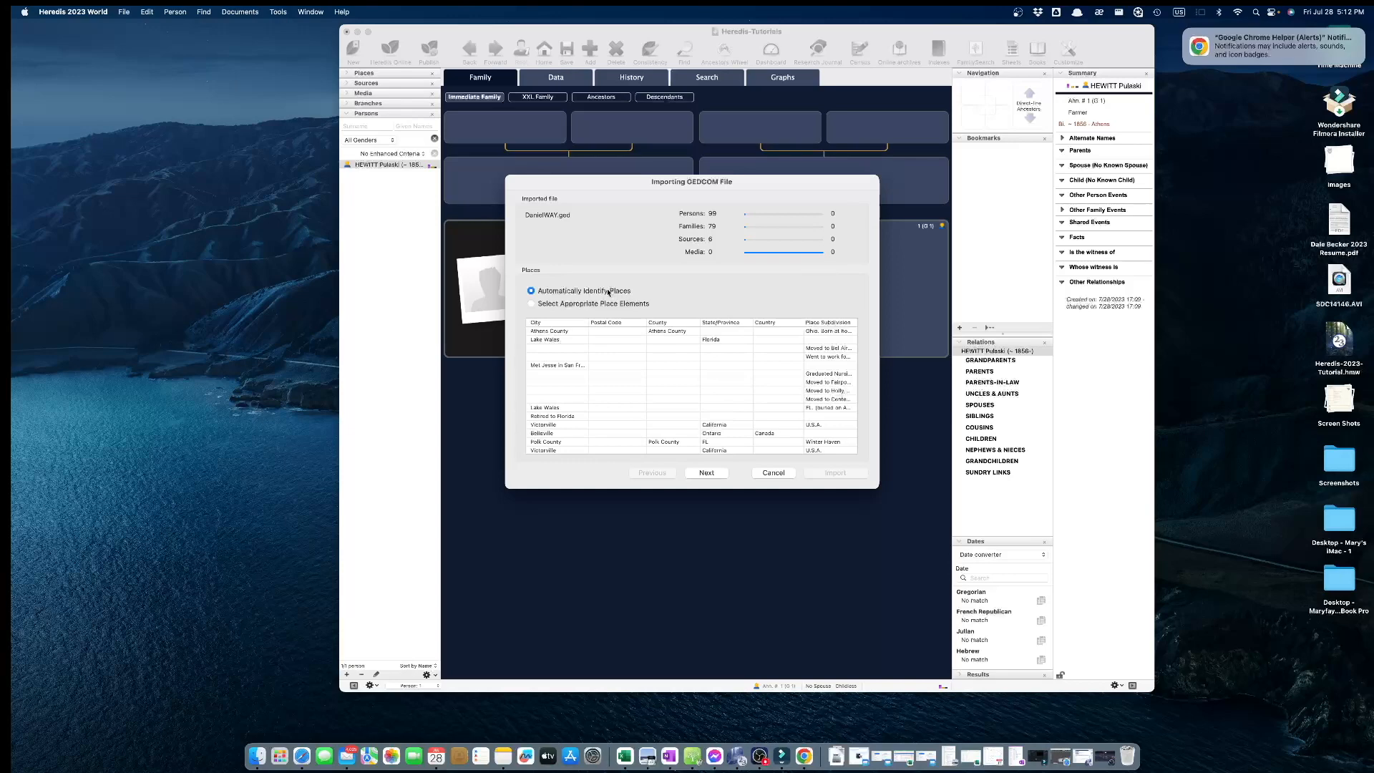
left_click(707, 473)
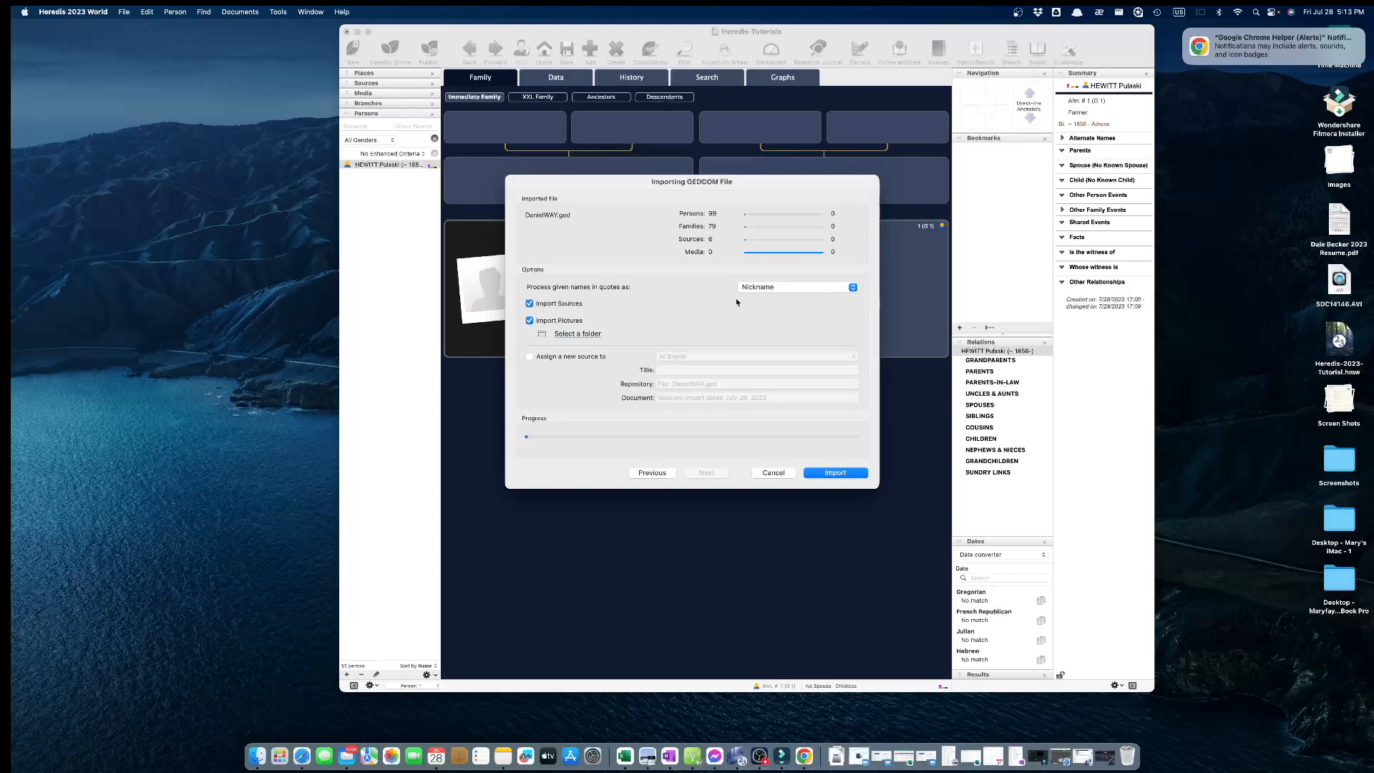
Step: Set the import options to process quoted given names as Nickname, exclude pictures and assign a new source to All Events
left_click(852, 289)
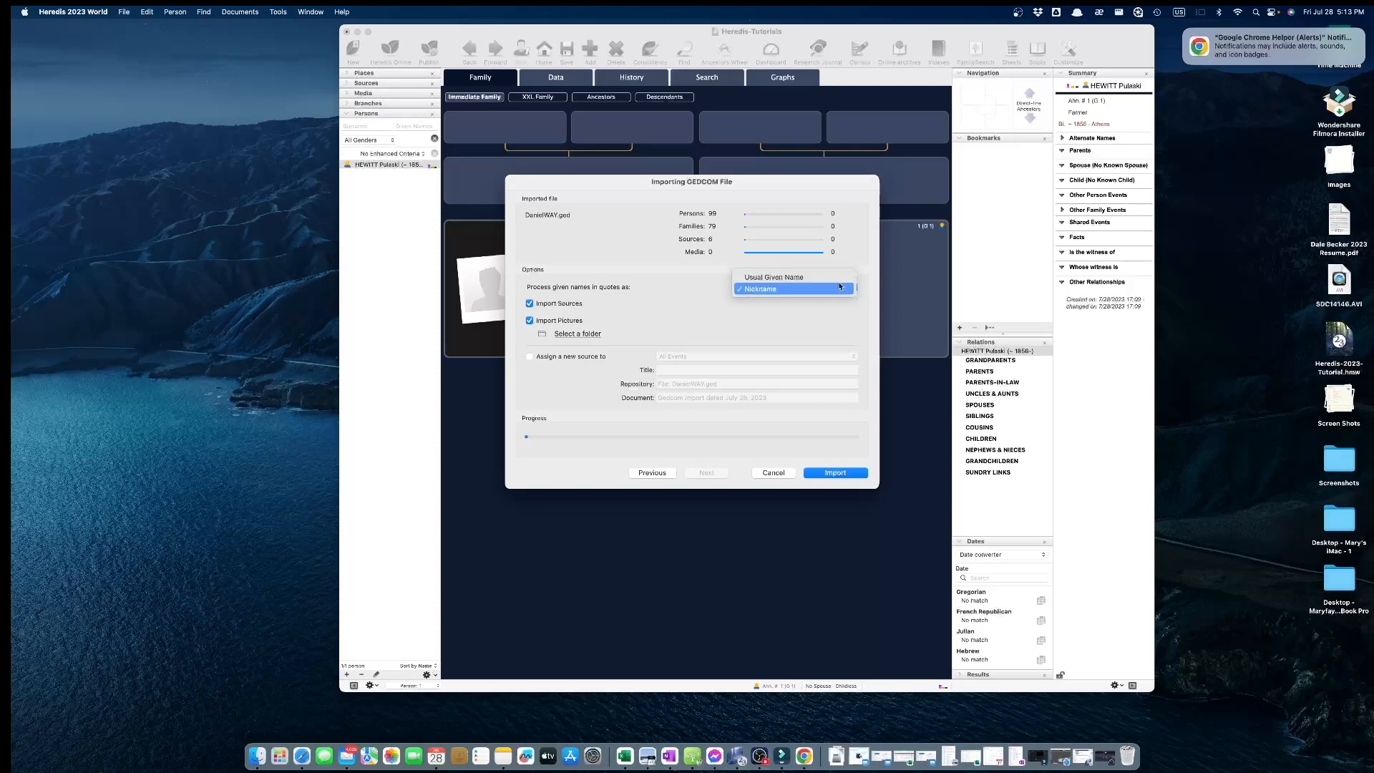
left_click(814, 290)
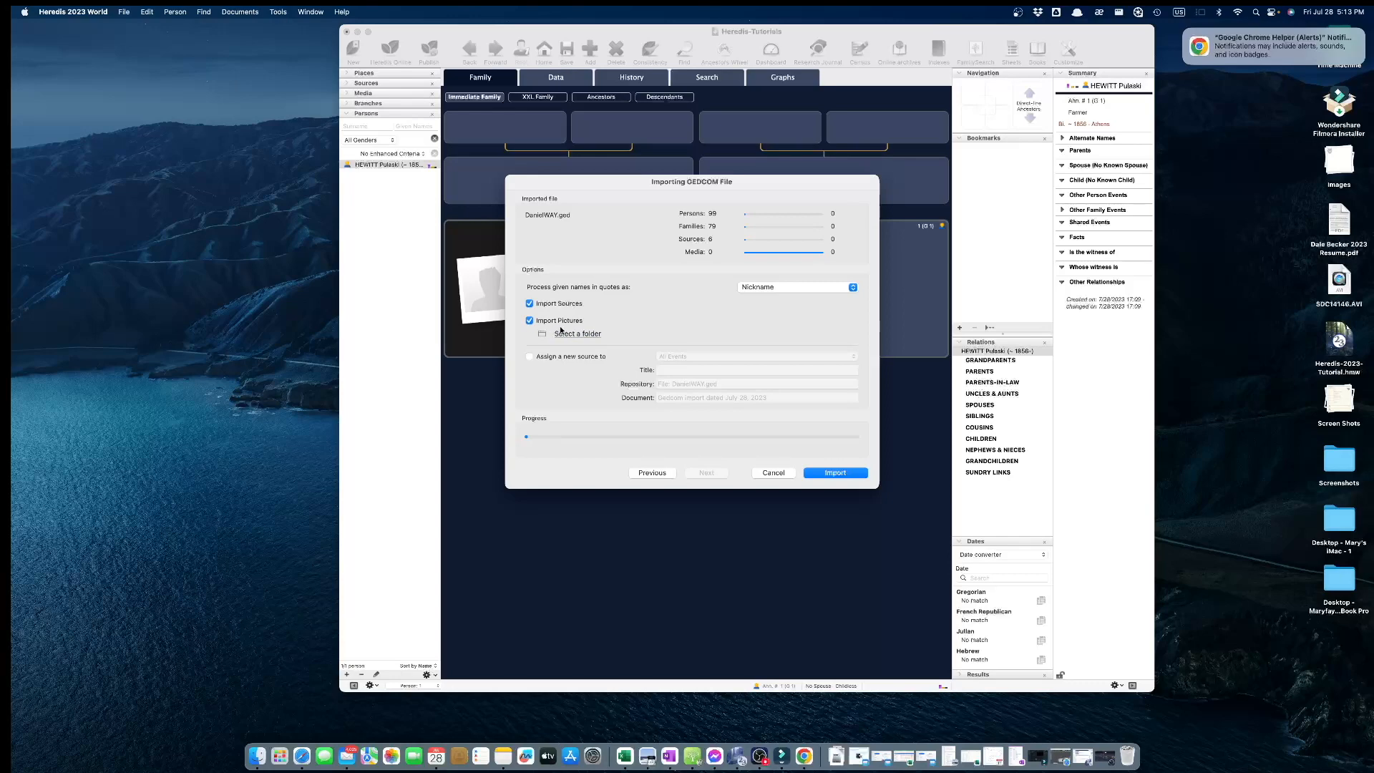
left_click(588, 335)
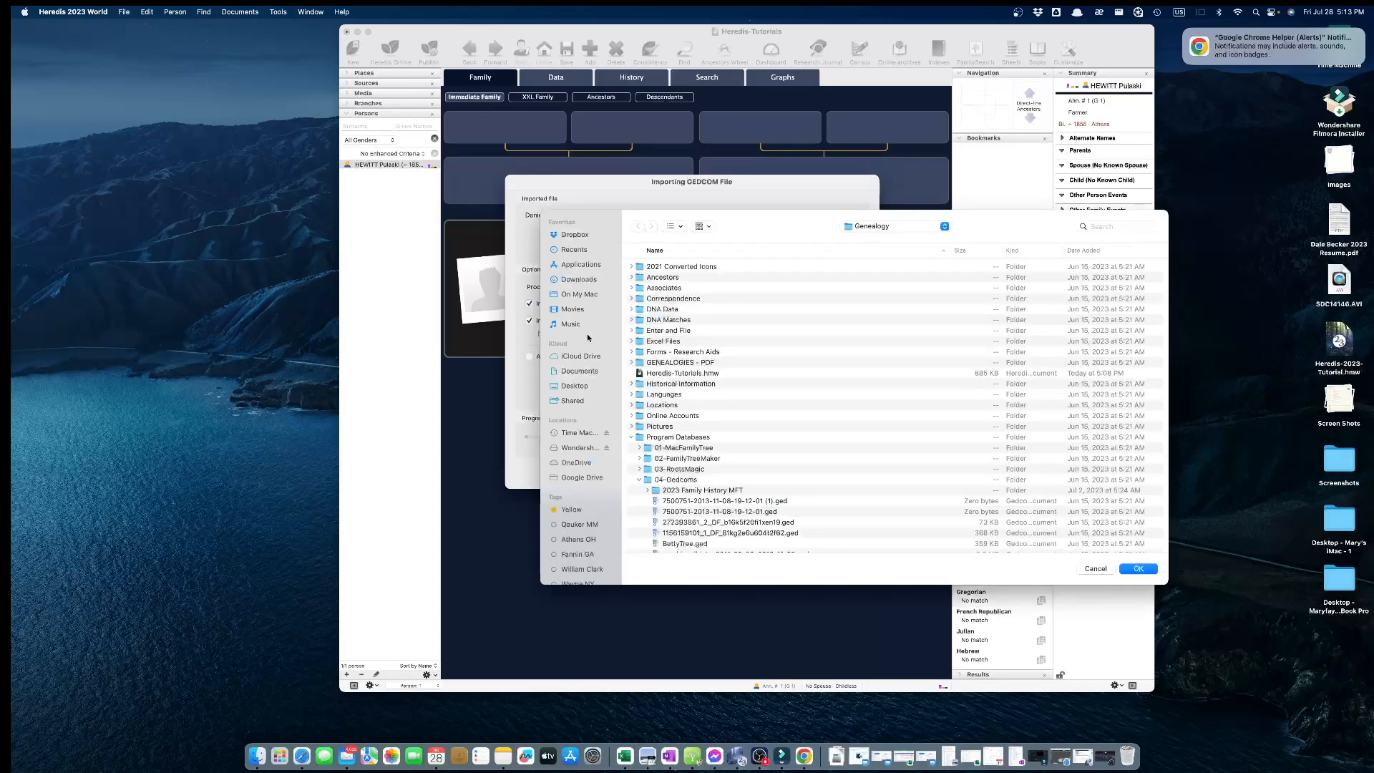
left_click(1104, 570)
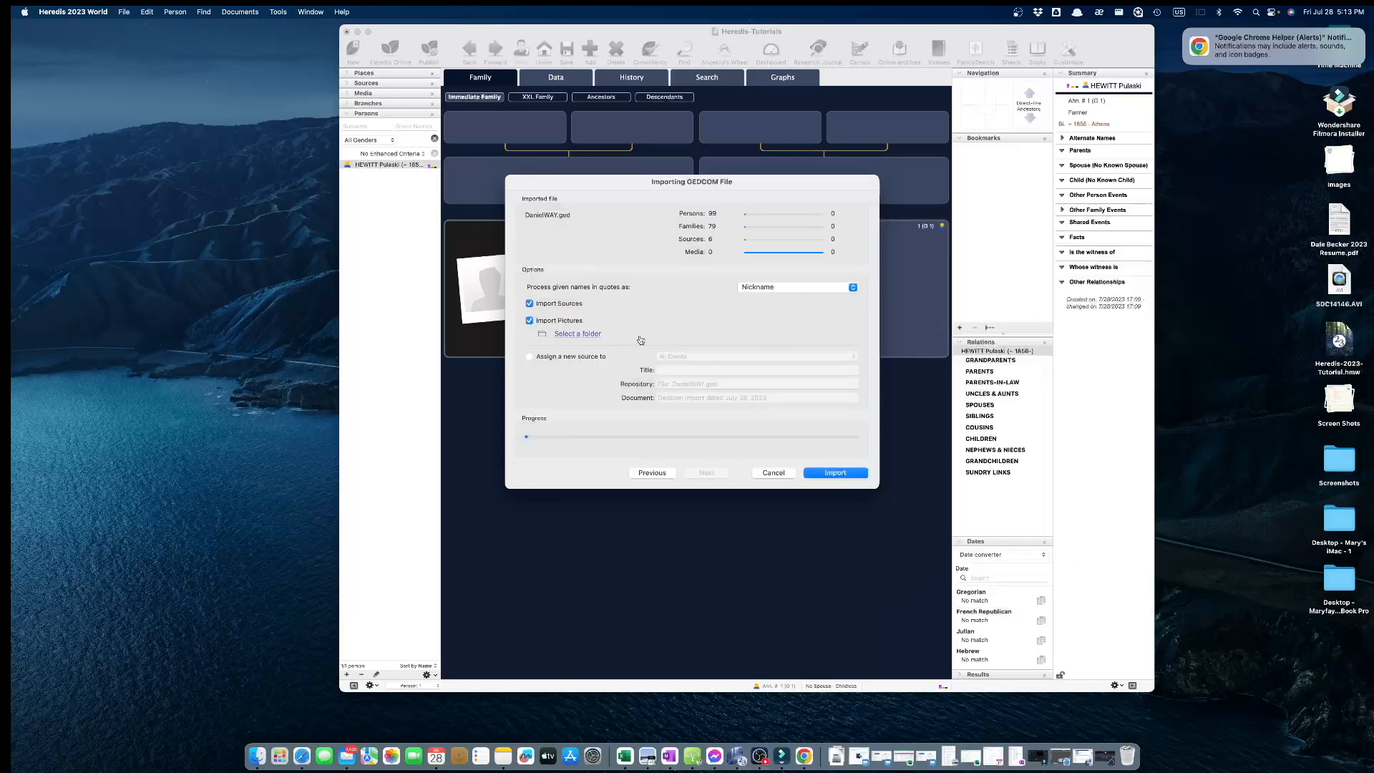
left_click(529, 322)
left_click(530, 357)
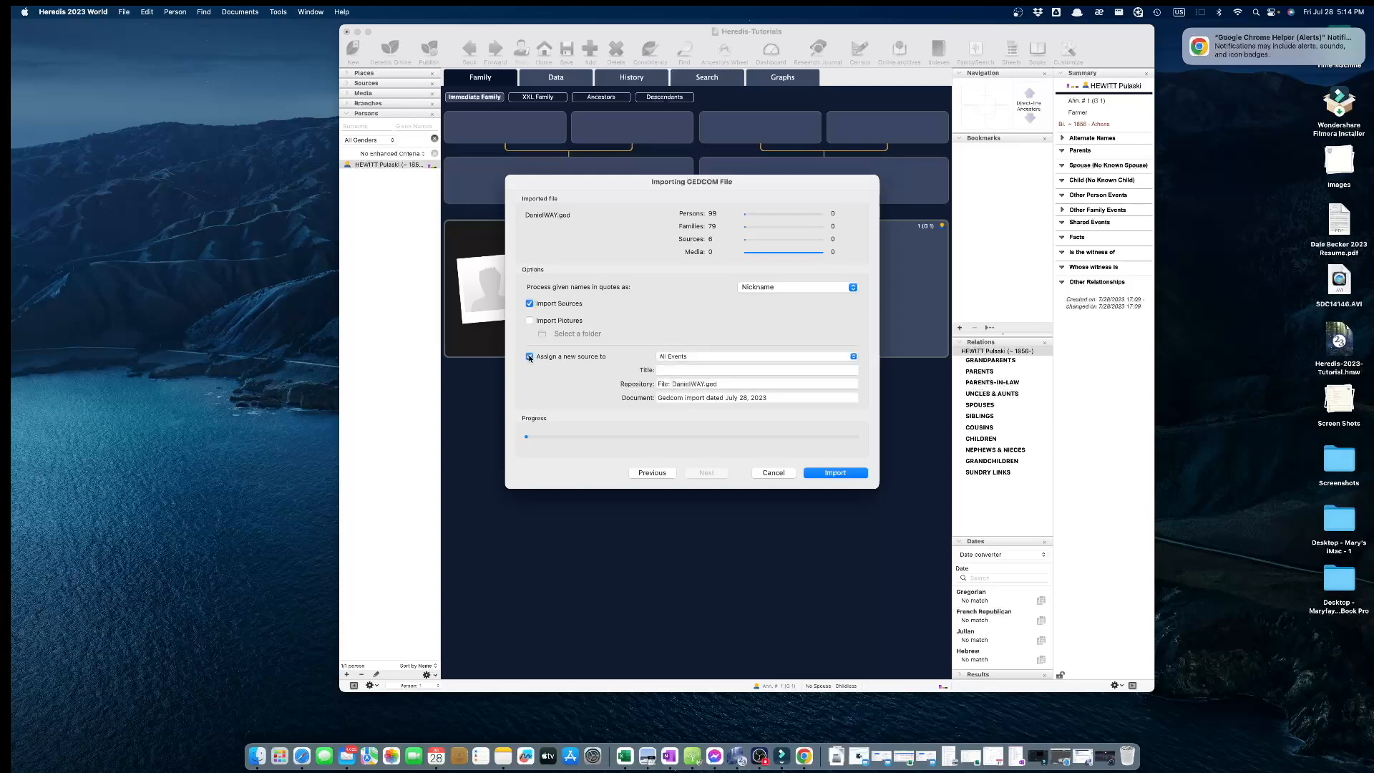
Step: Assign the new source to All Persons, Events, and Facts, run the GEDCOM import and close the completion notice
left_click(853, 356)
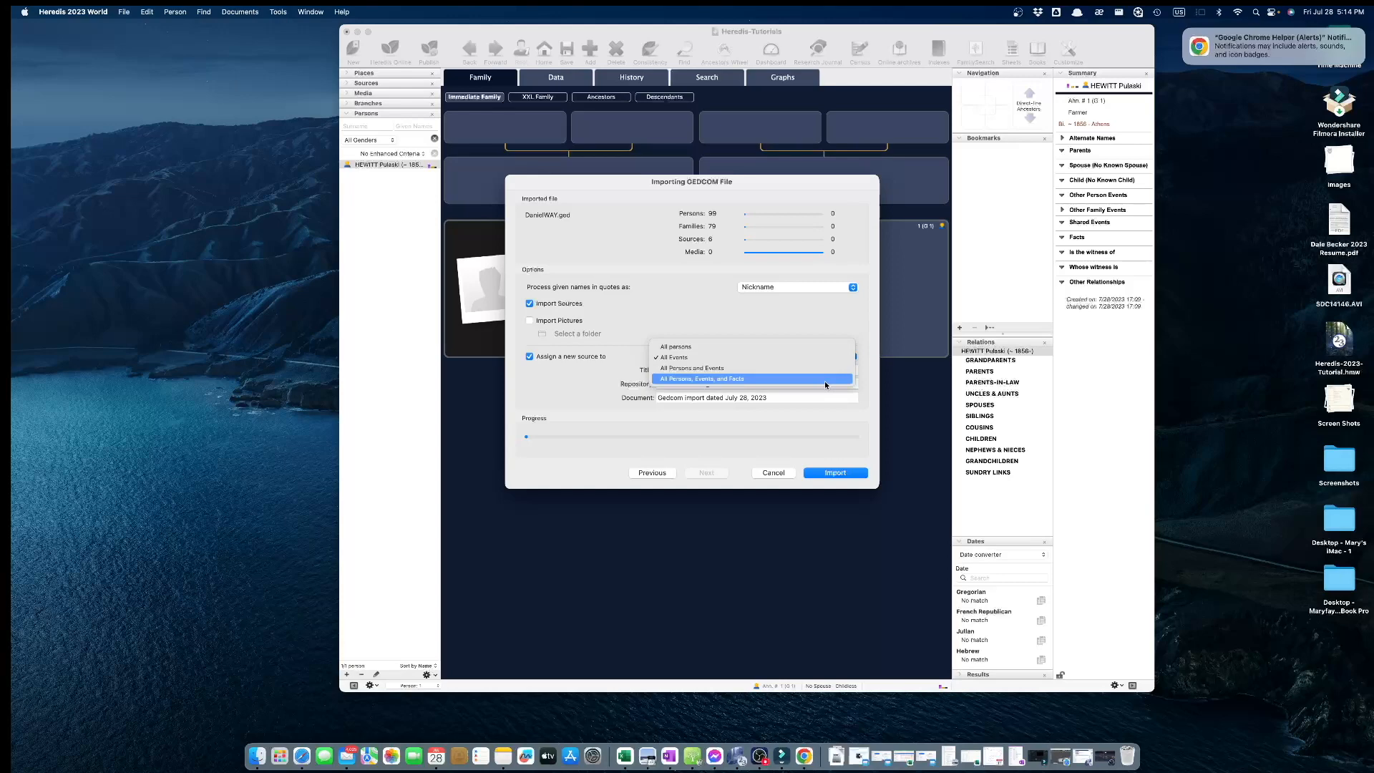
left_click(683, 380)
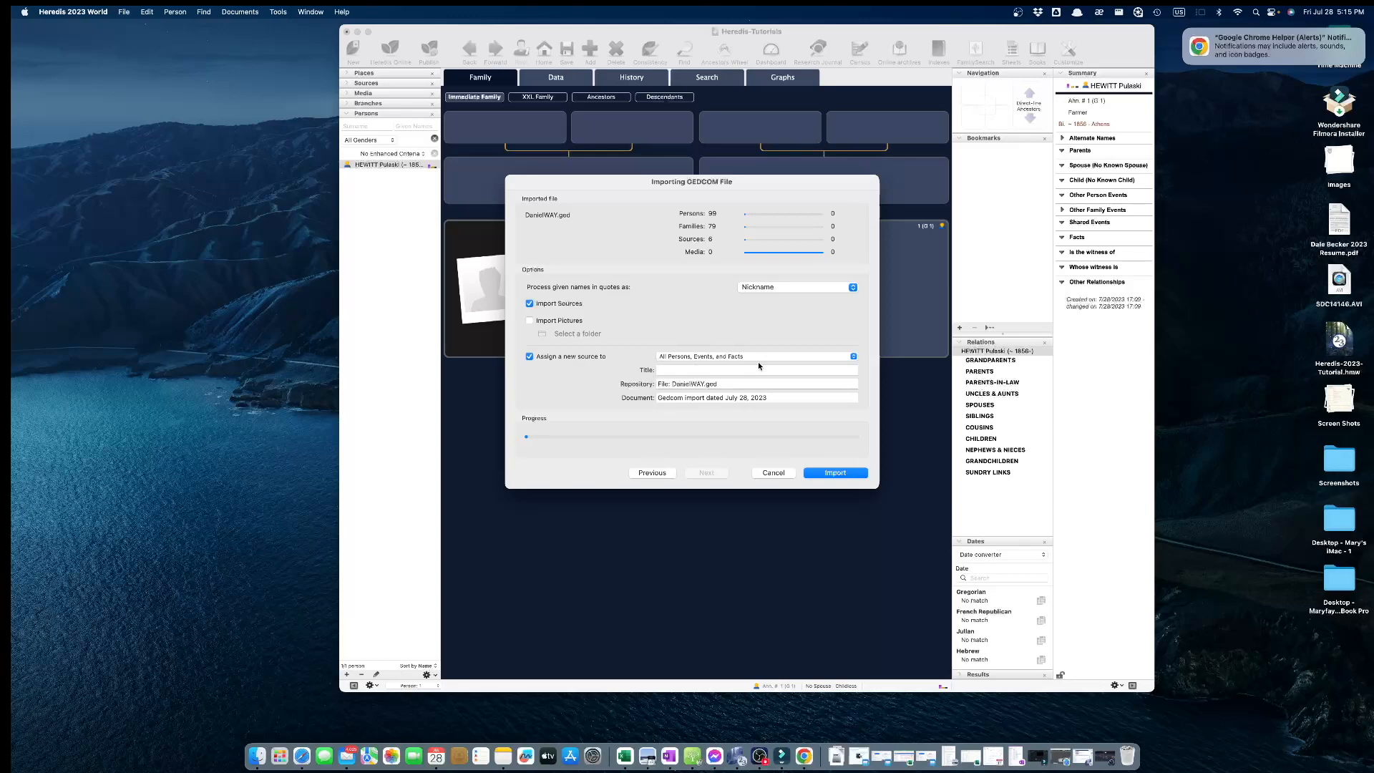
left_click(835, 472)
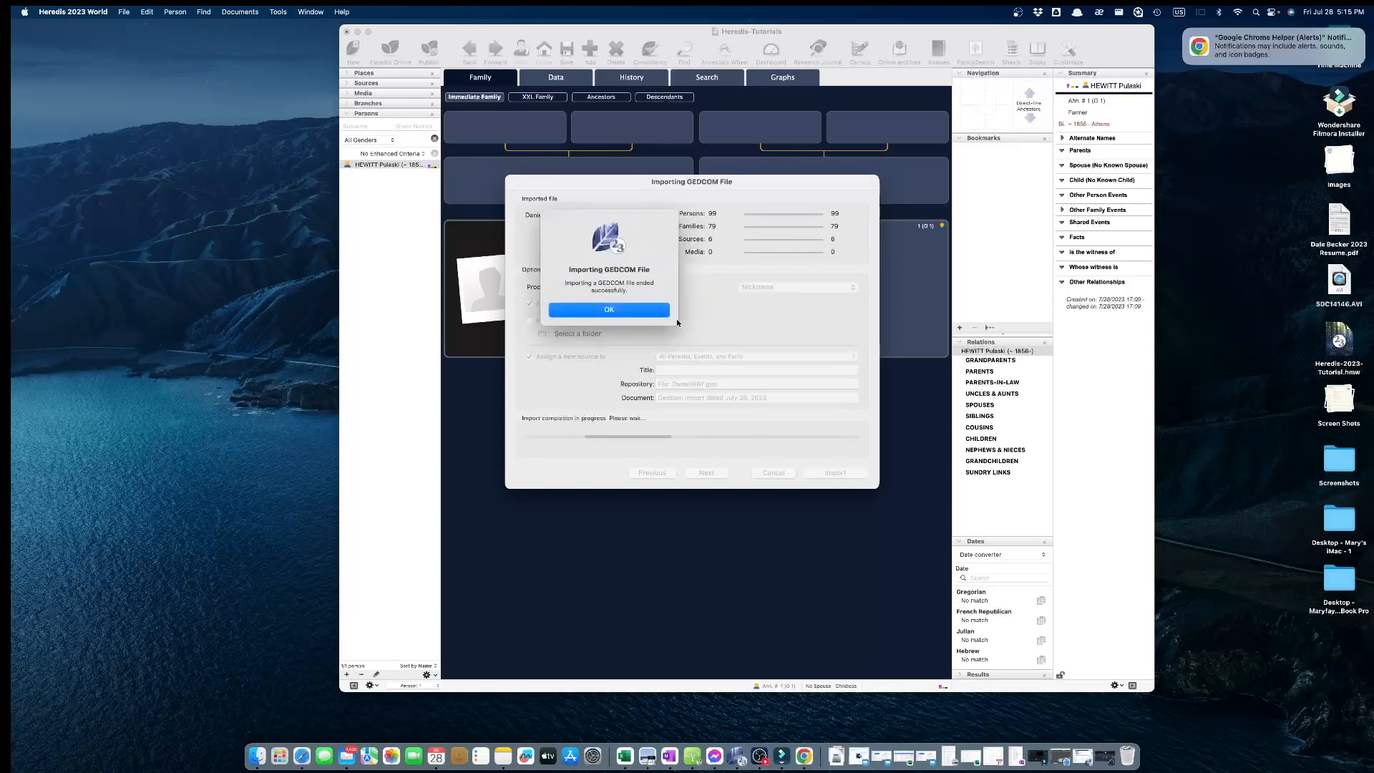
left_click(609, 309)
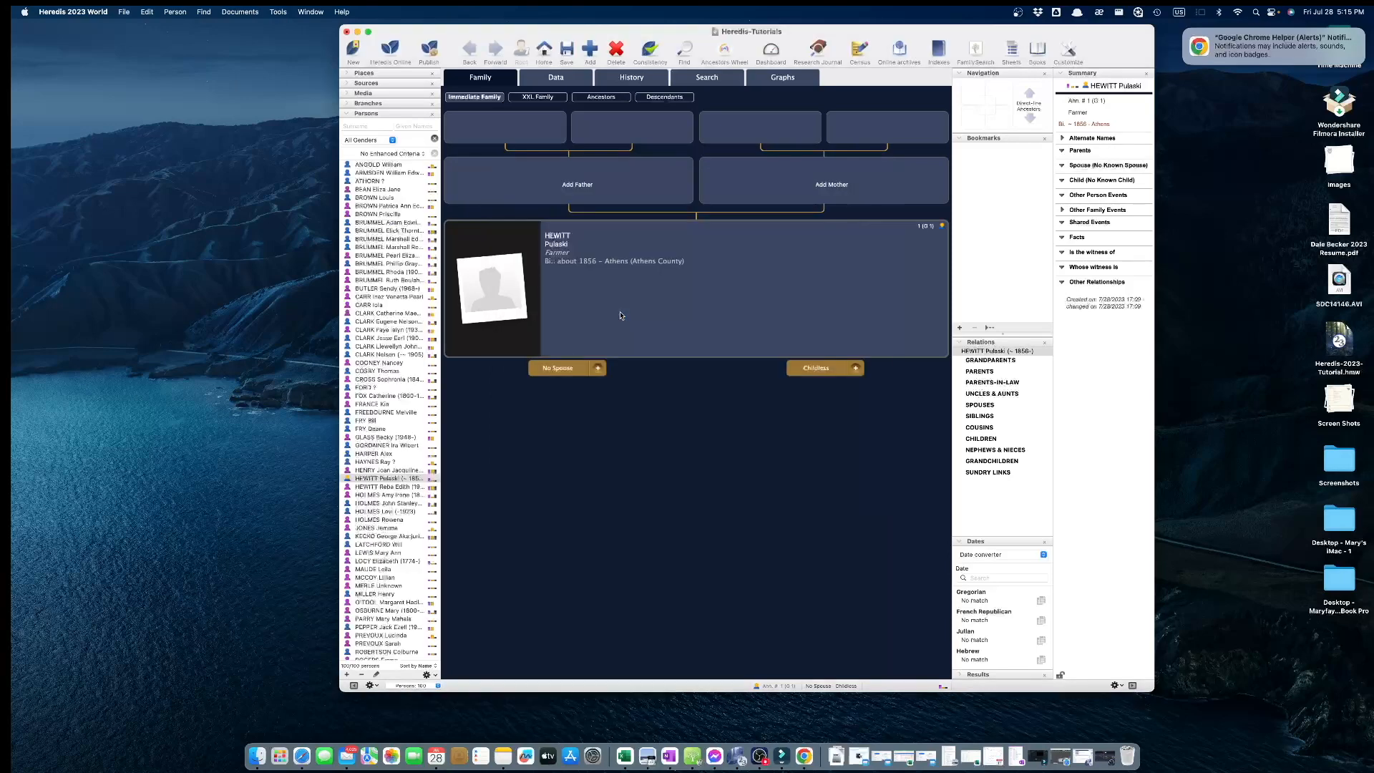
Step: Look through the list of imported persons around the first person's entry
scroll(381, 254, "down", 10)
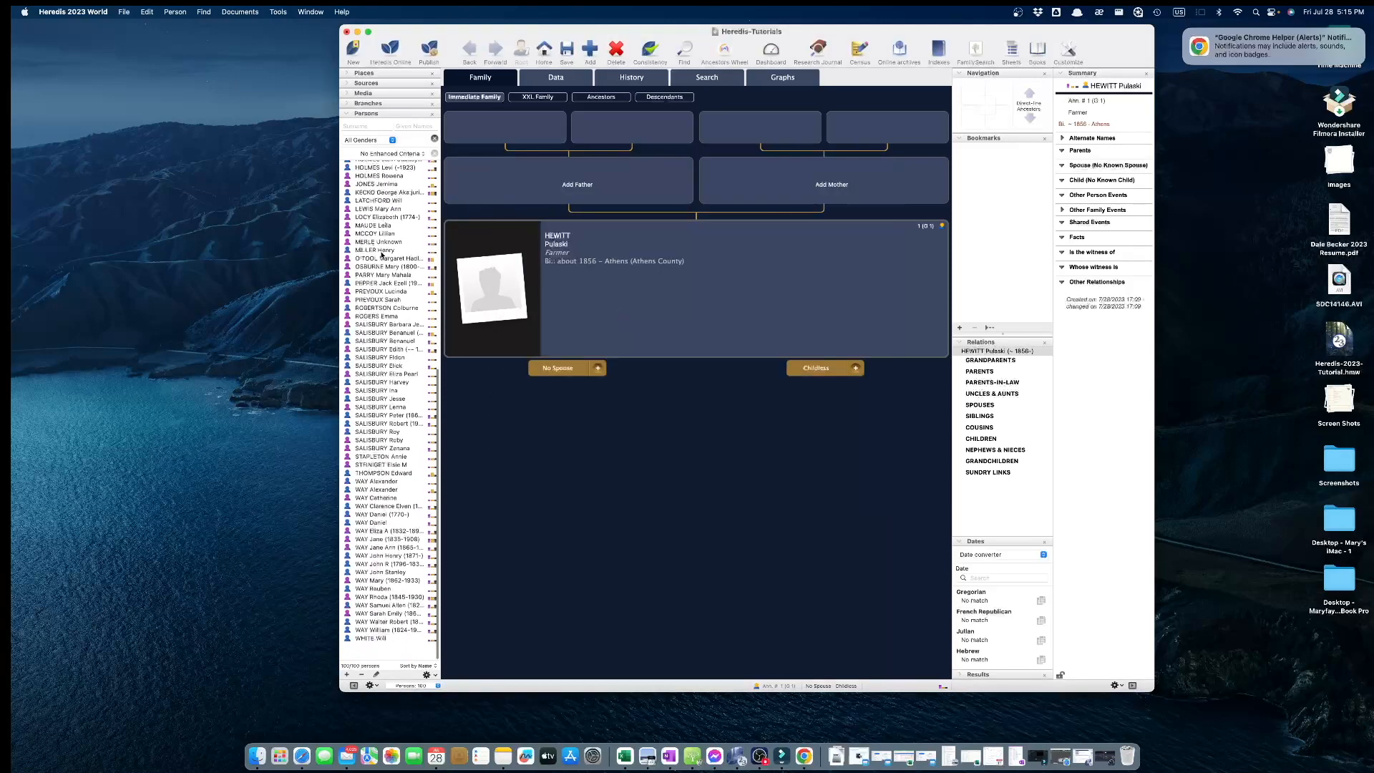
scroll(382, 253, "up", 10)
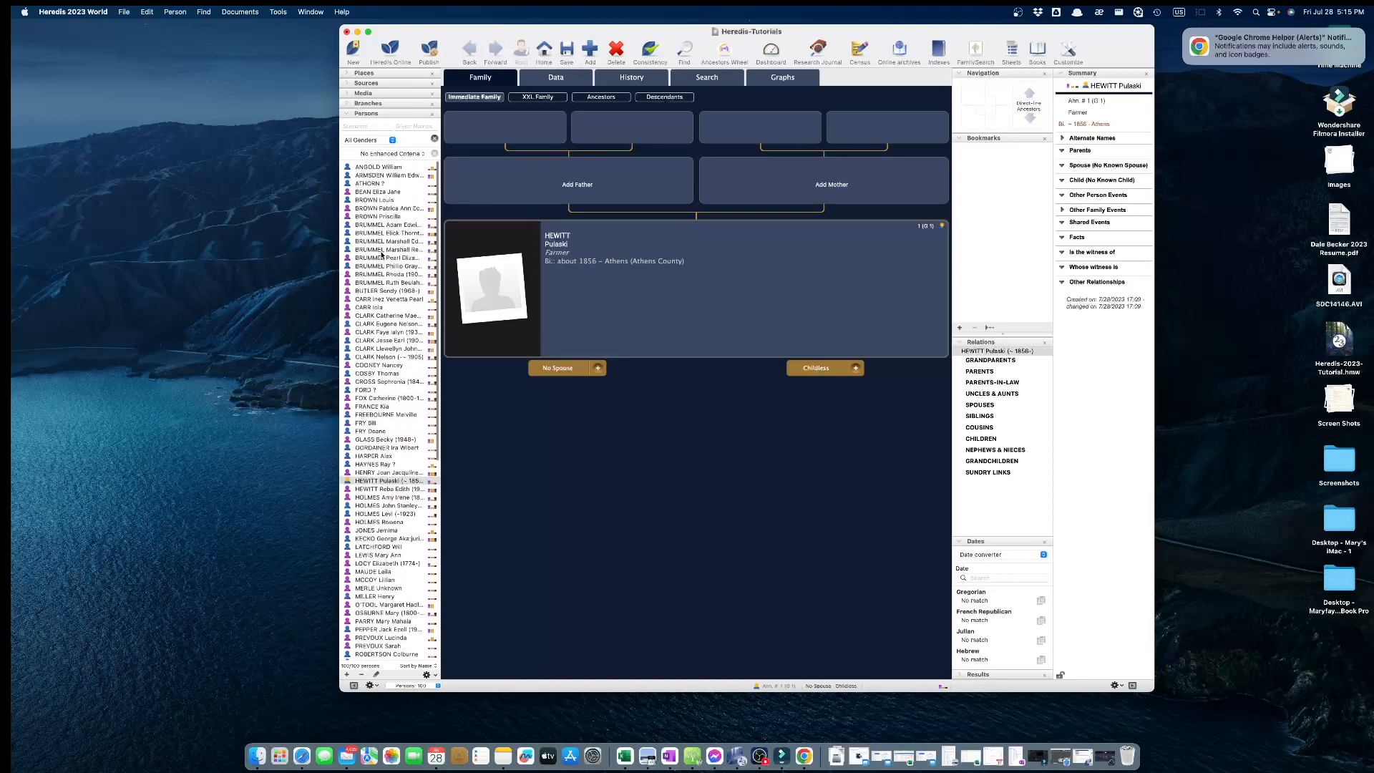
scroll(381, 253, "down", 1)
mouse_move(432, 272)
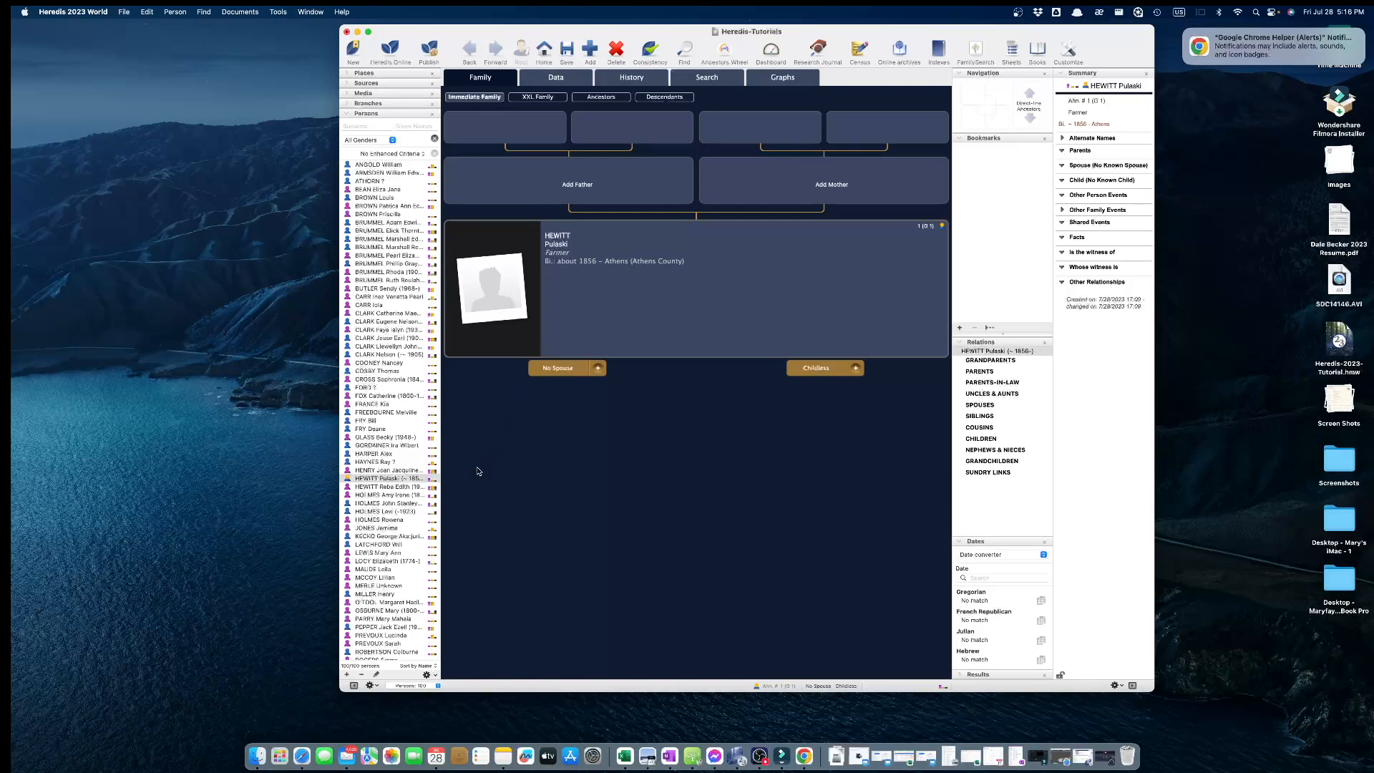
scroll(389, 487, "down", 1)
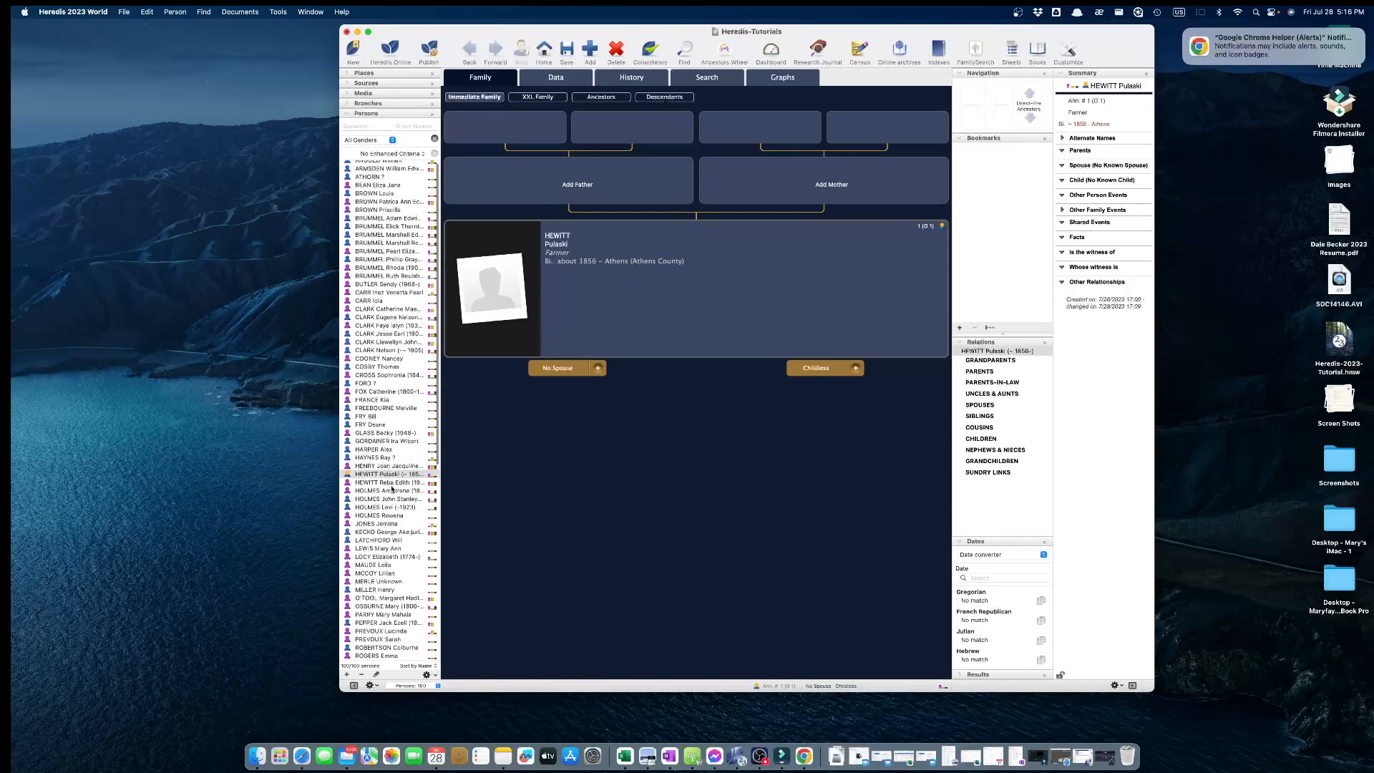
scroll(384, 482, "down", 1)
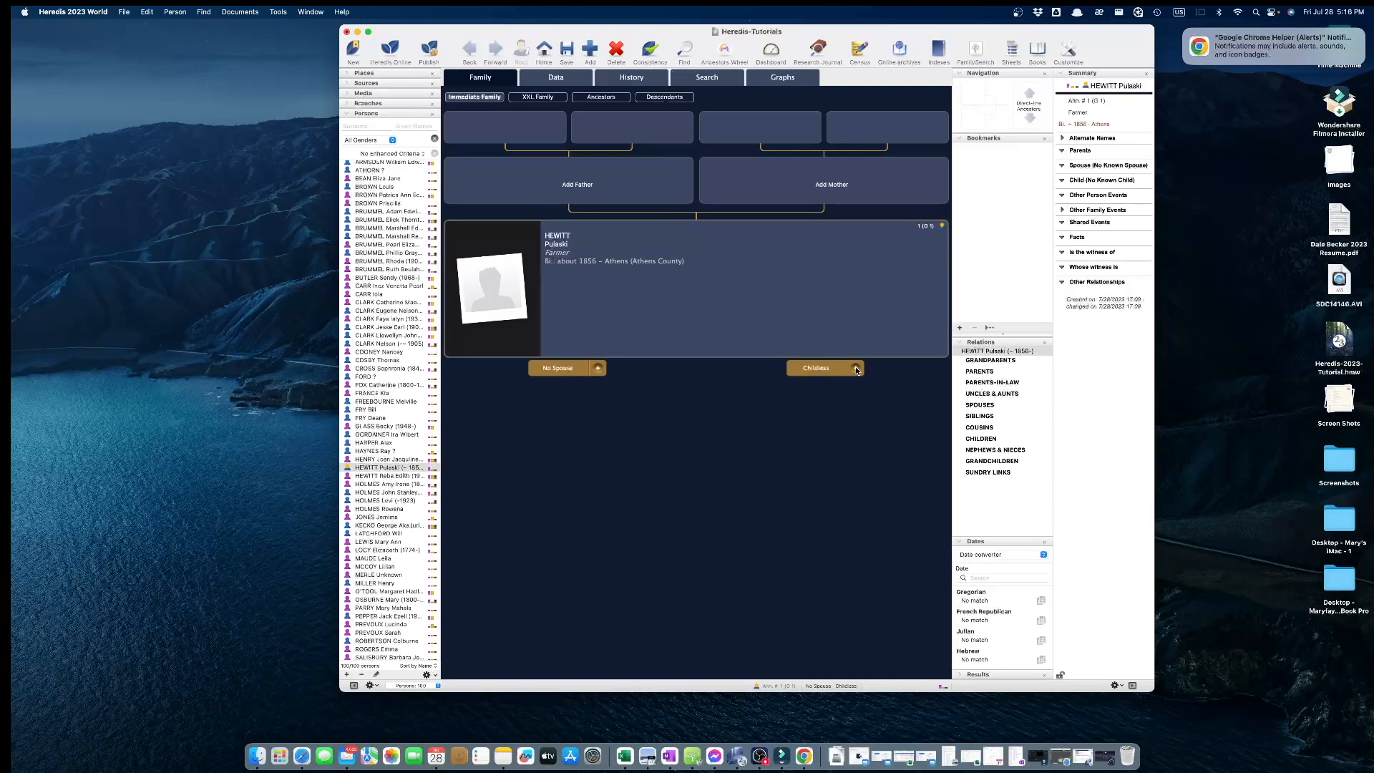
Step: Examine the first person's Personal Data, including the families section and the birth event
left_click(541, 78)
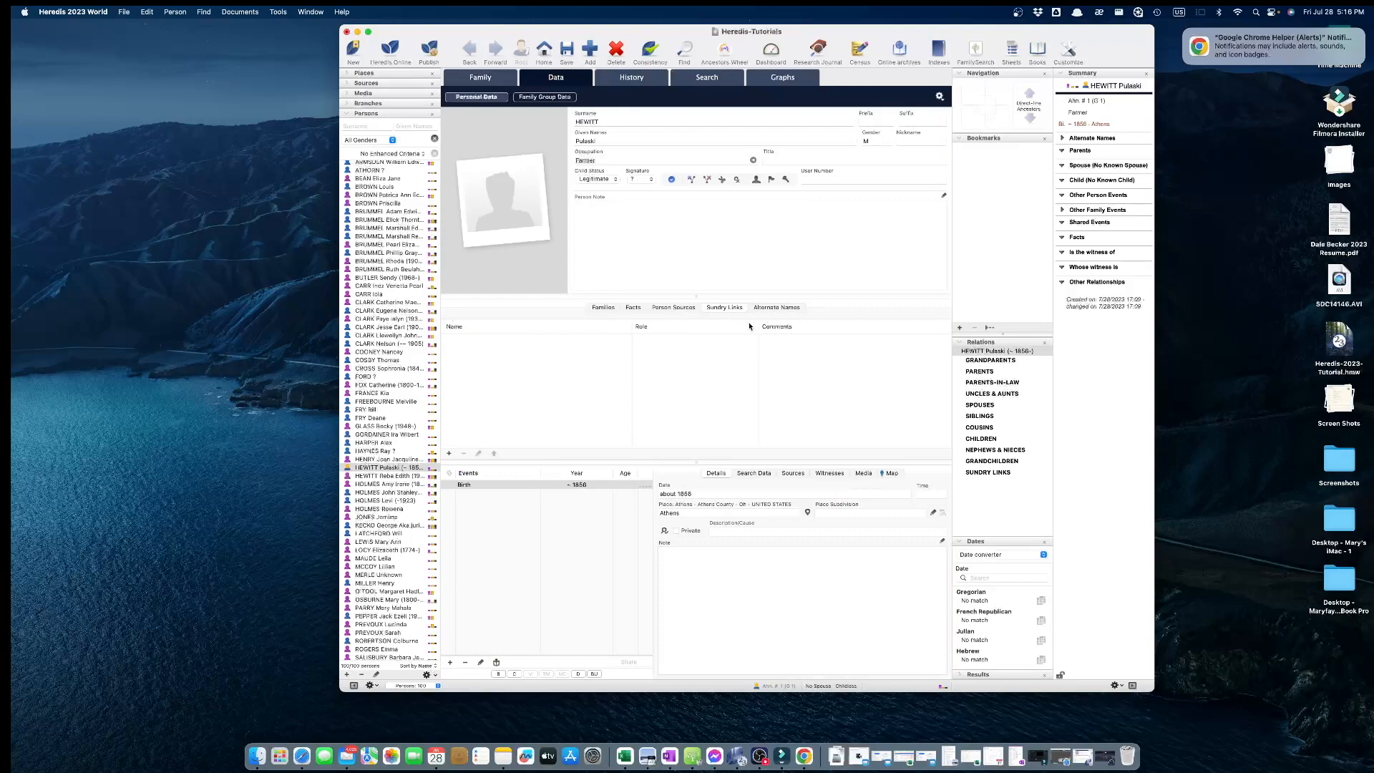
left_click(604, 307)
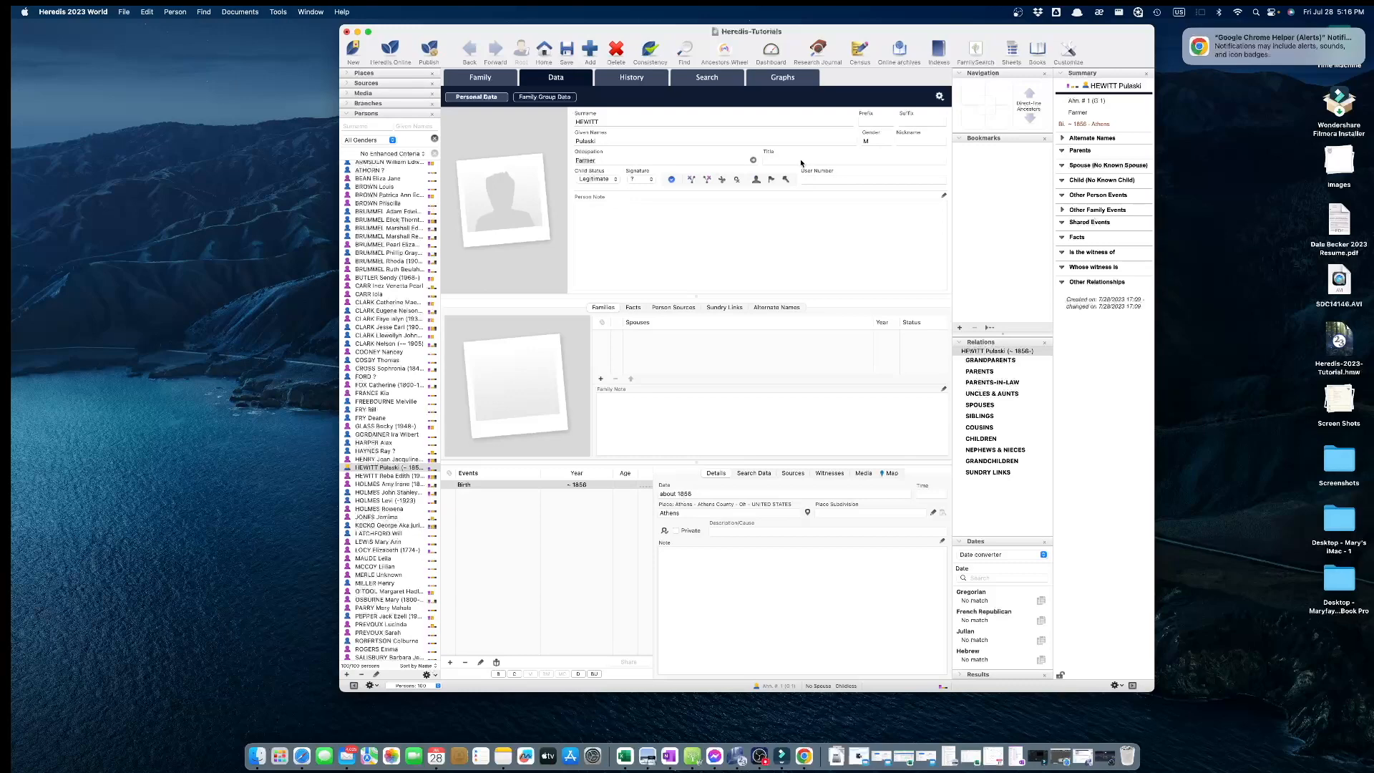
left_click(850, 179)
left_click(469, 486)
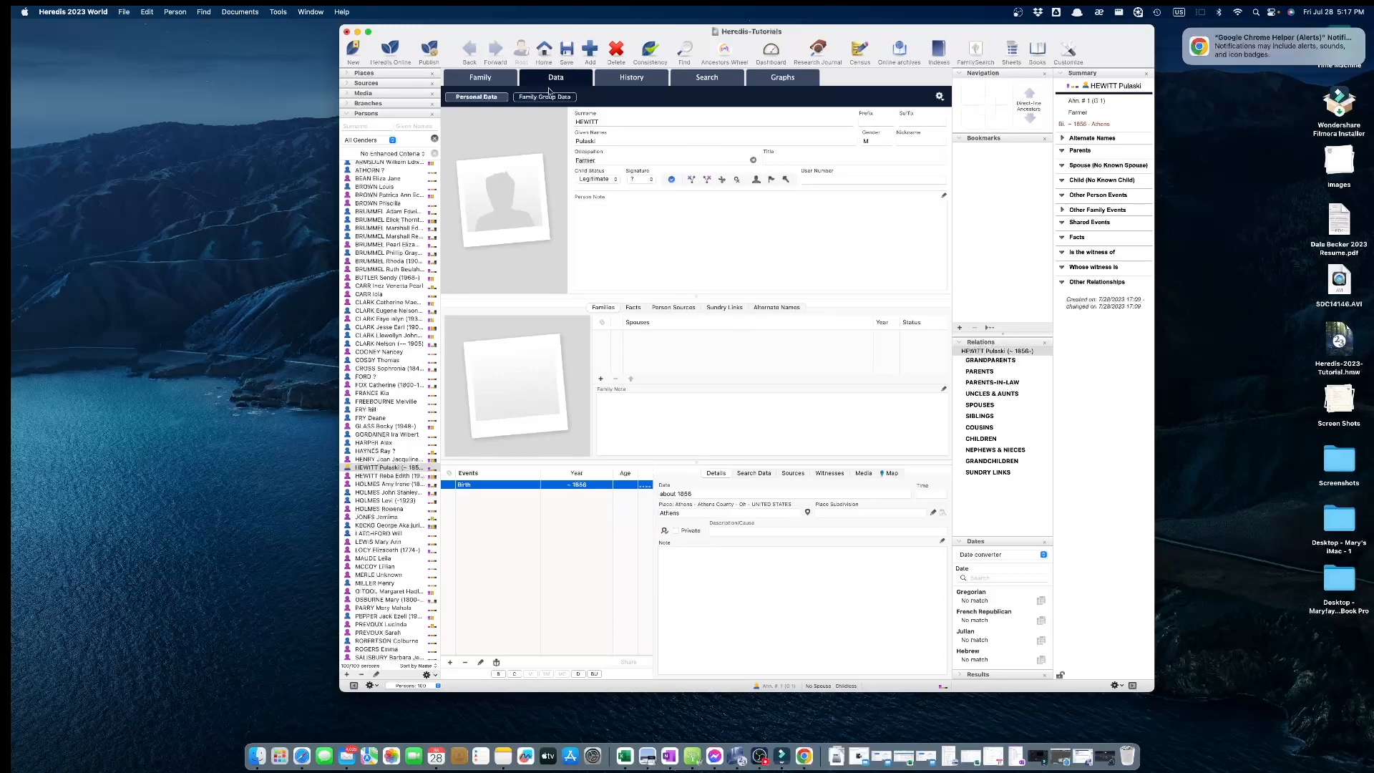
Step: Add a child to the first person in Family Group Data and fill in the suggested given name matching "R"
left_click(551, 98)
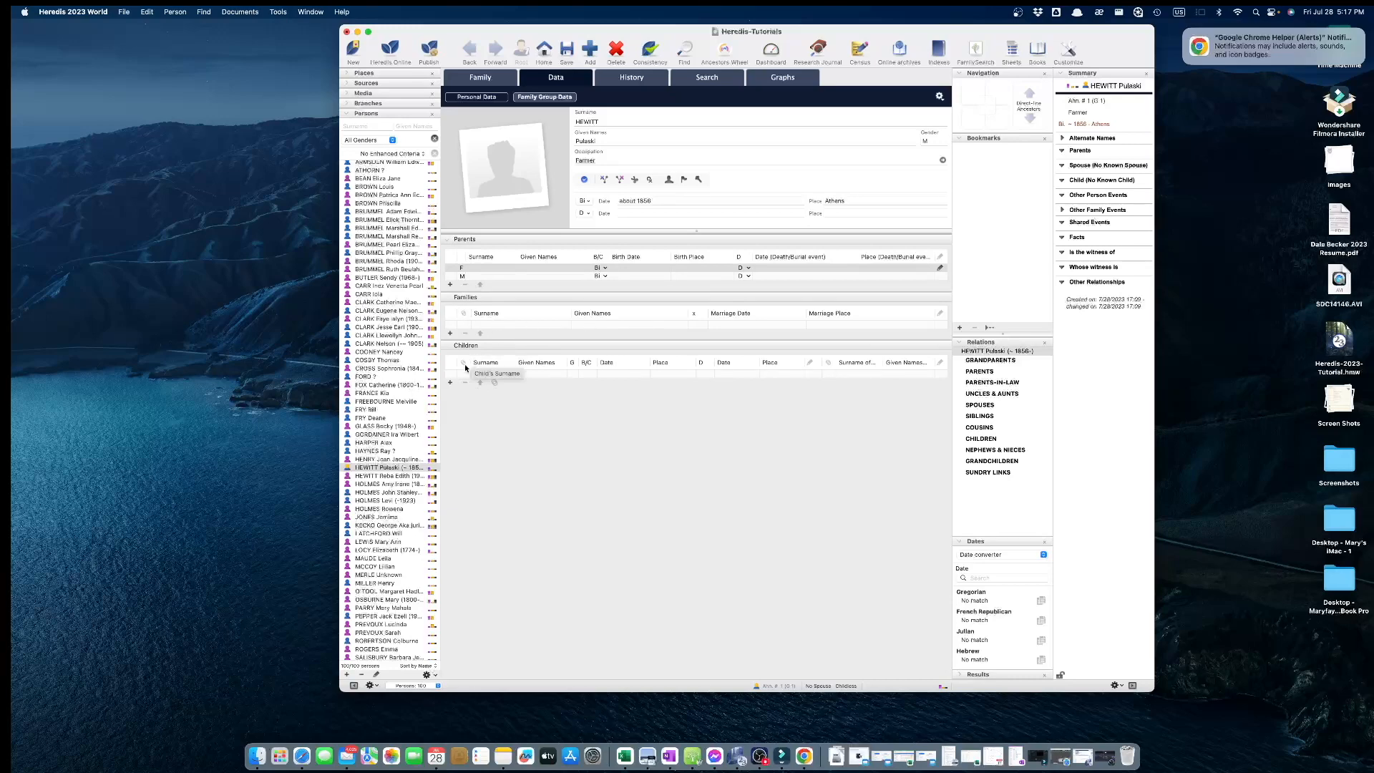
left_click(449, 383)
key("Tab")
type("R")
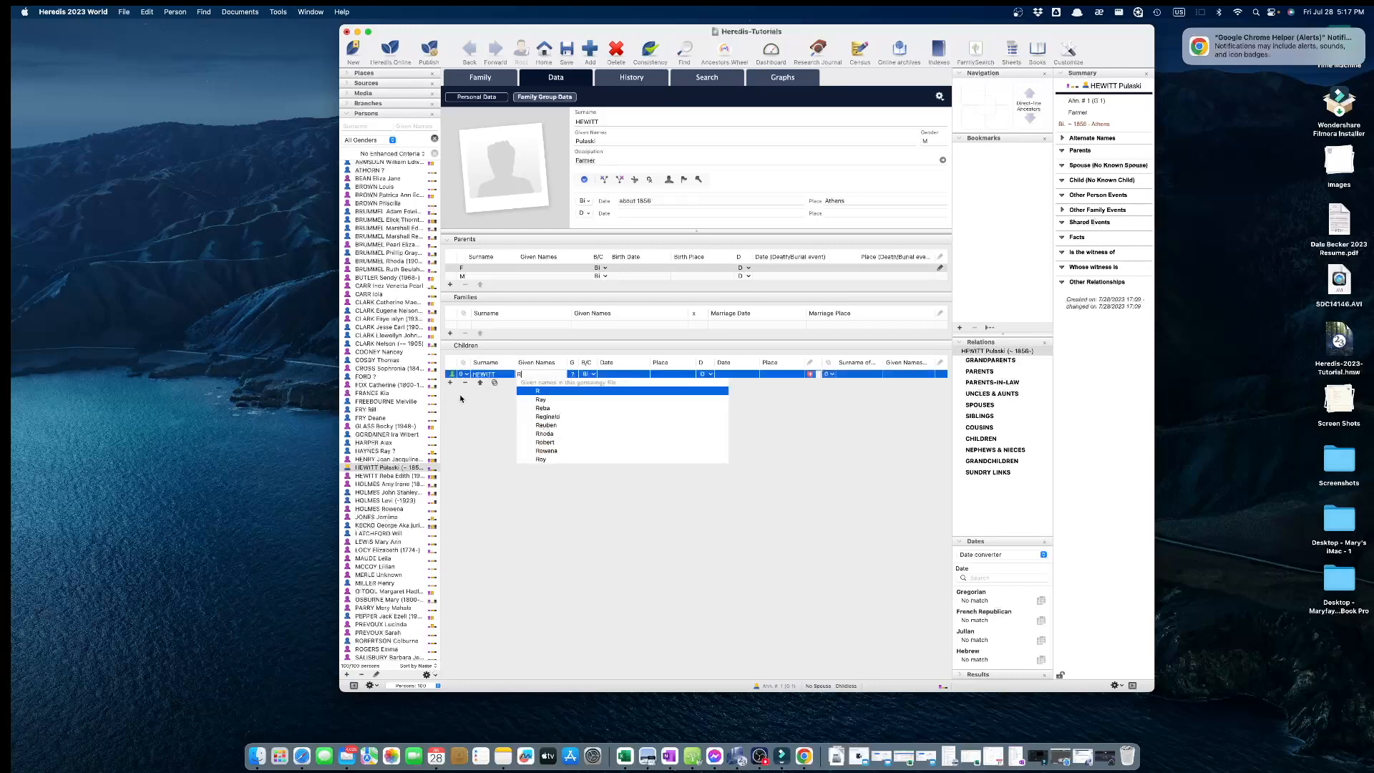
left_click(562, 408)
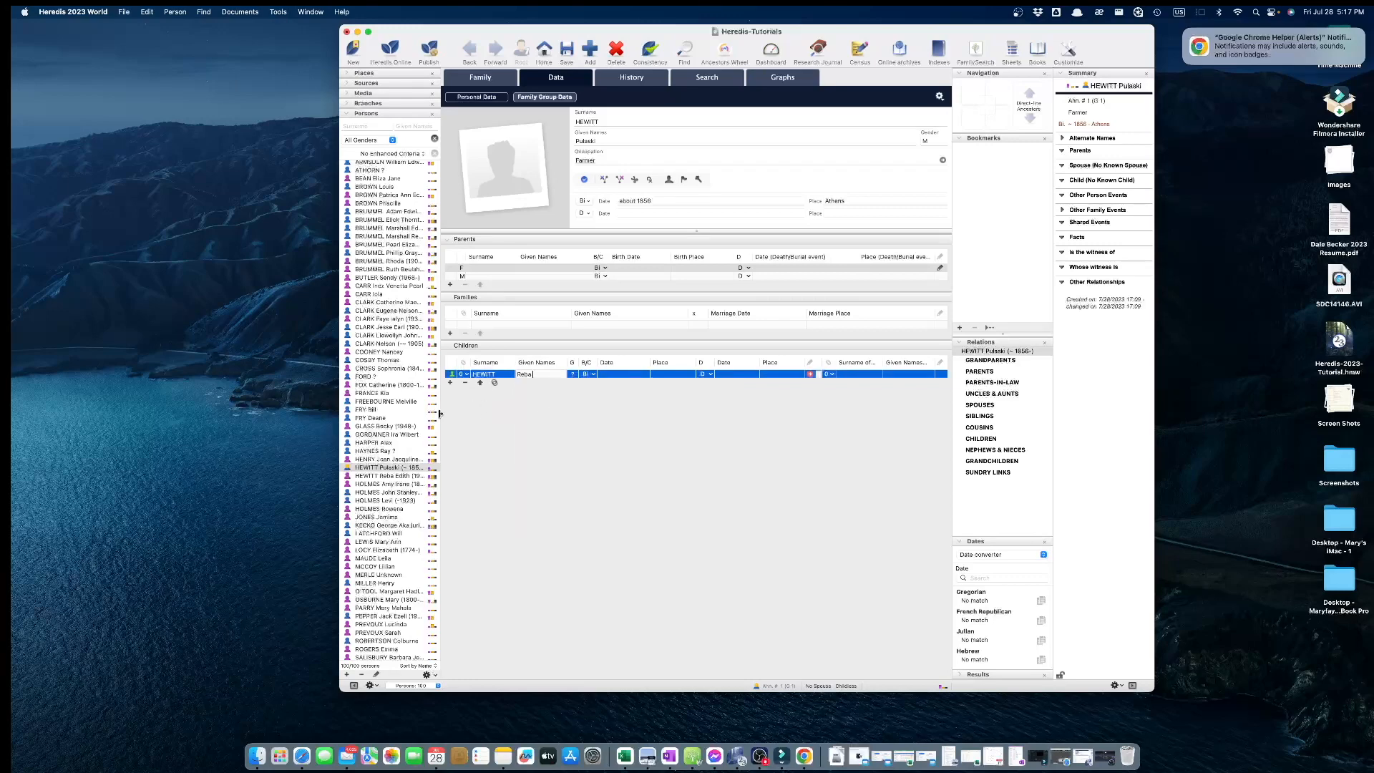
Step: Widen the persons list to show full names with dates and enlarge the personal section above the parents
left_click_drag(441, 413, 492, 421)
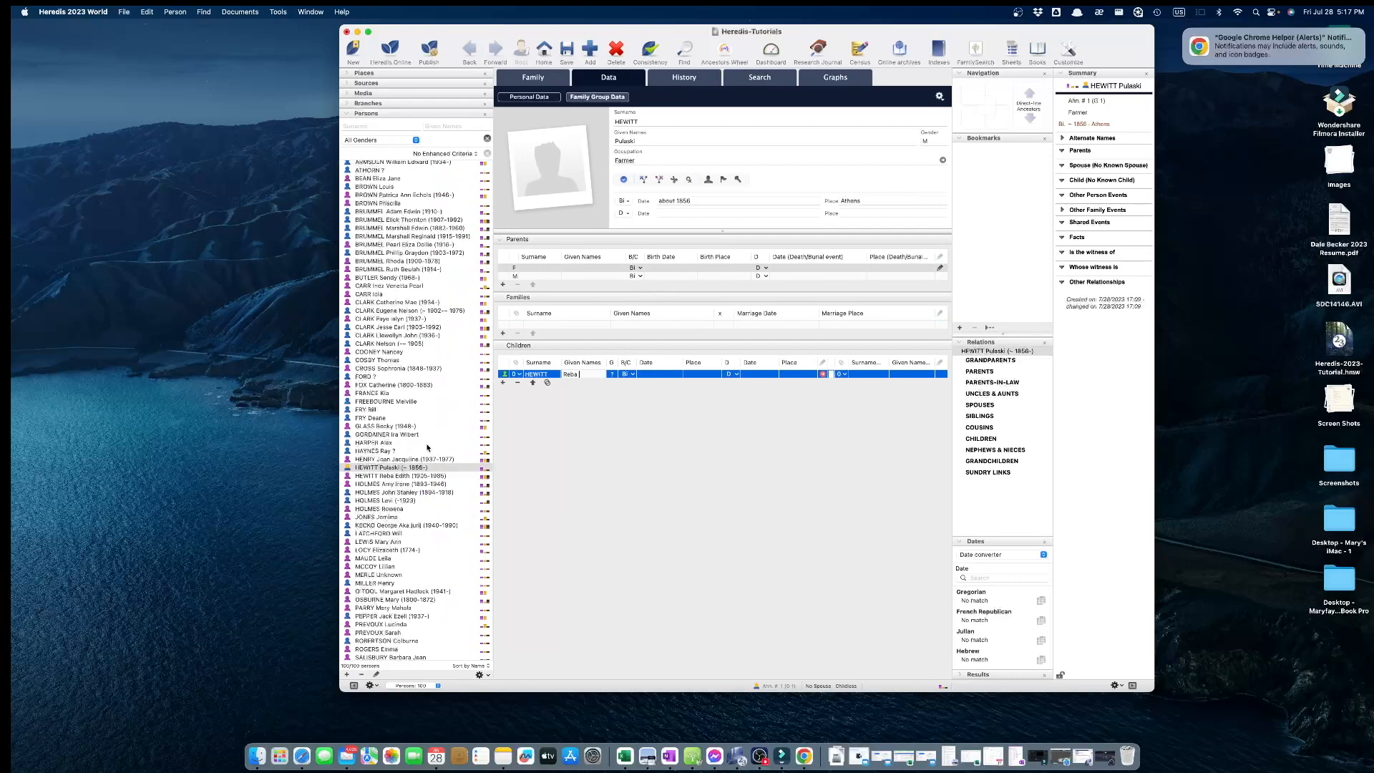
mouse_move(699, 231)
left_mouse_down()
mouse_move(708, 205)
mouse_move(705, 479)
mouse_move(701, 242)
left_mouse_up()
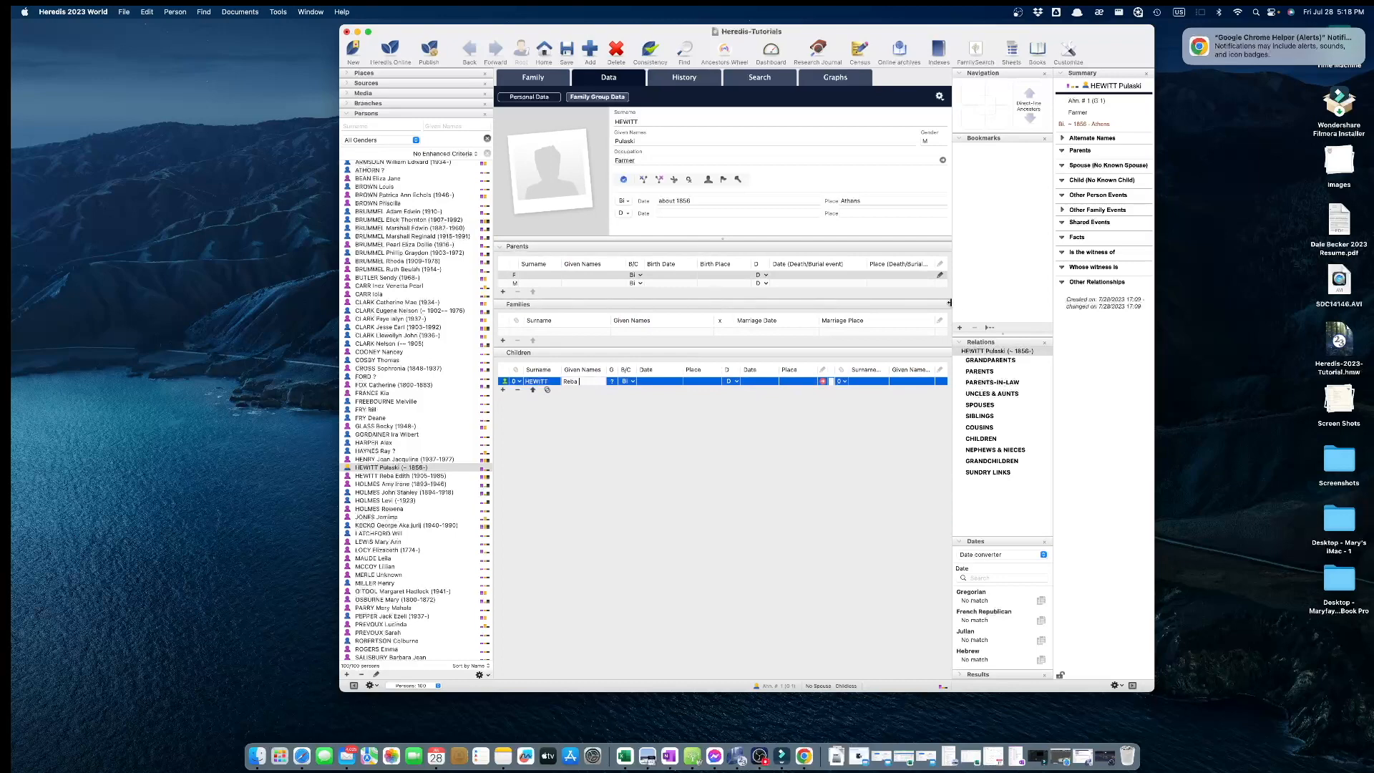
mouse_move(949, 302)
left_mouse_down()
mouse_move(702, 289)
mouse_move(955, 297)
left_mouse_up()
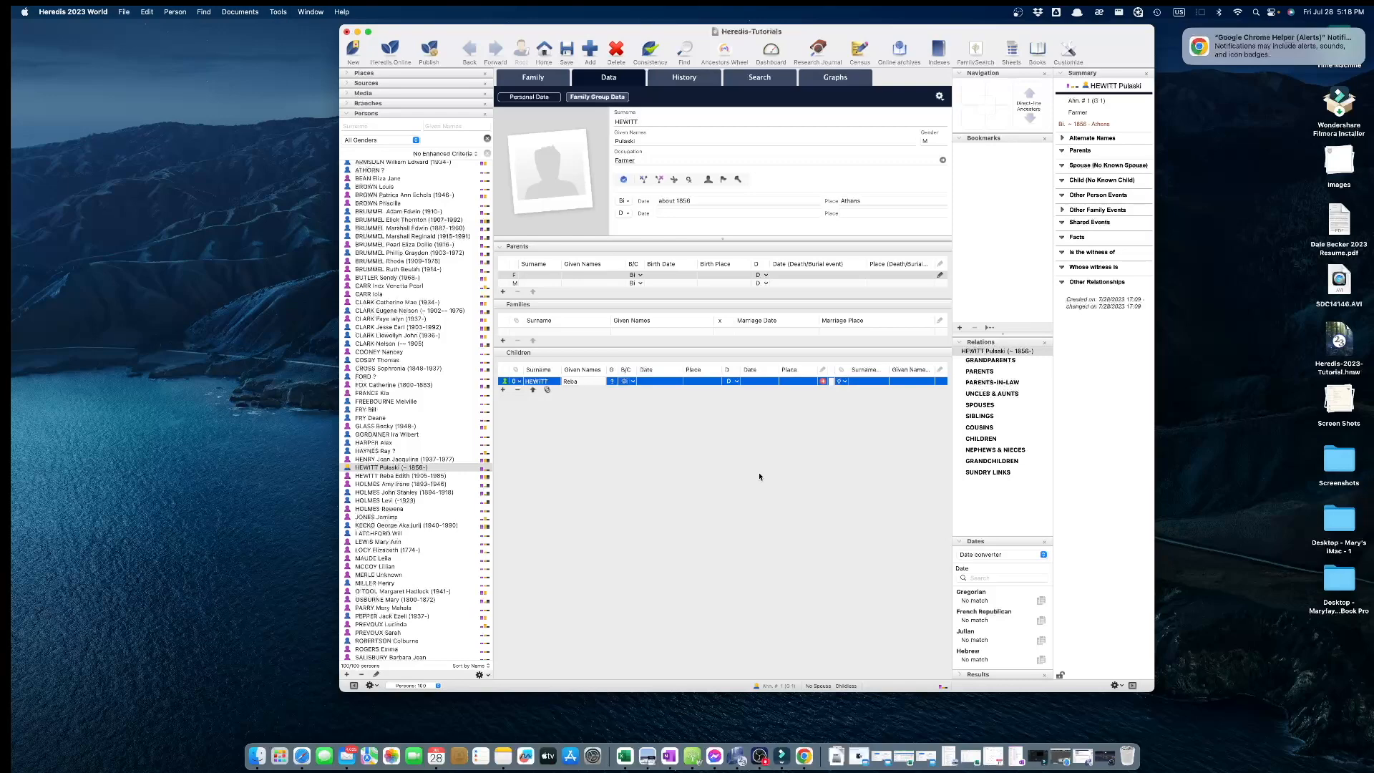
Step: Link the new child entry to the matching imported person instead of adding a new one
left_click(823, 383)
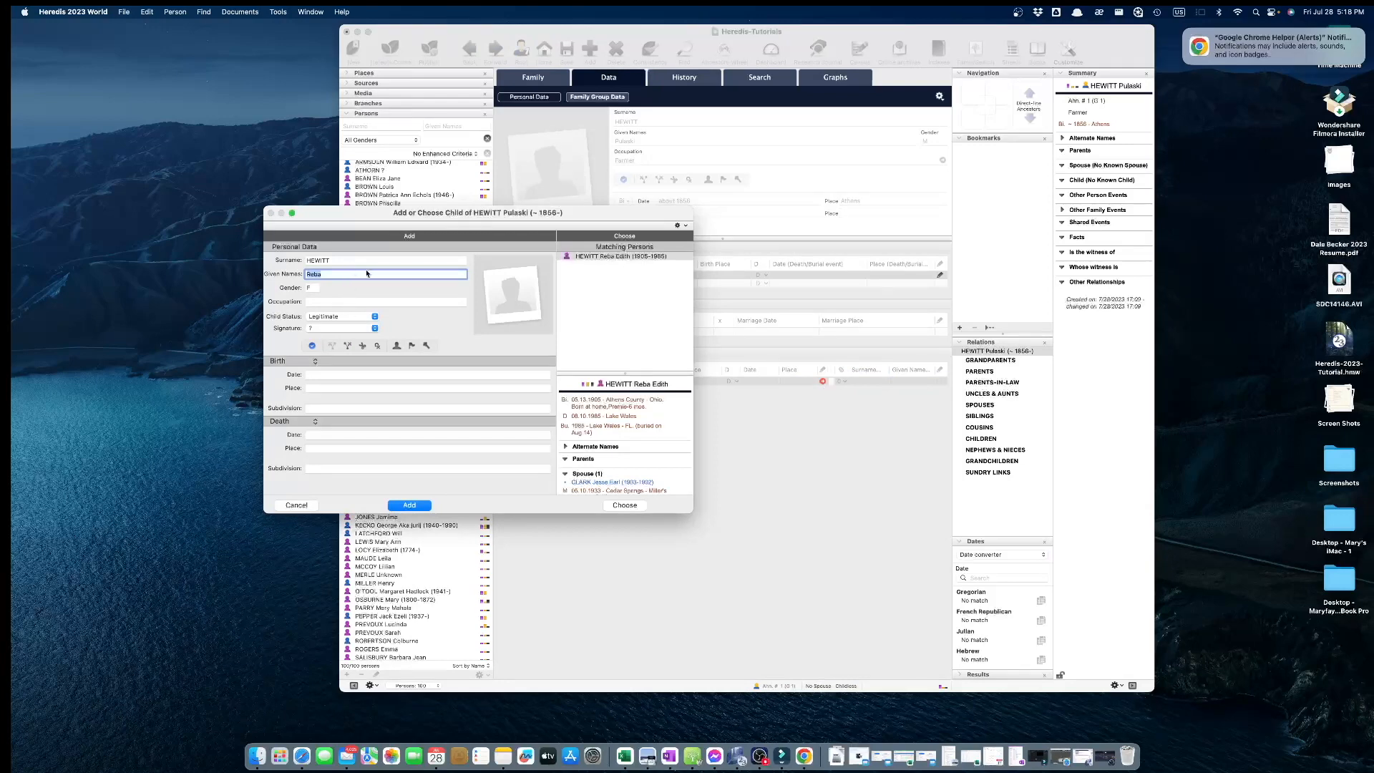
left_click(612, 257)
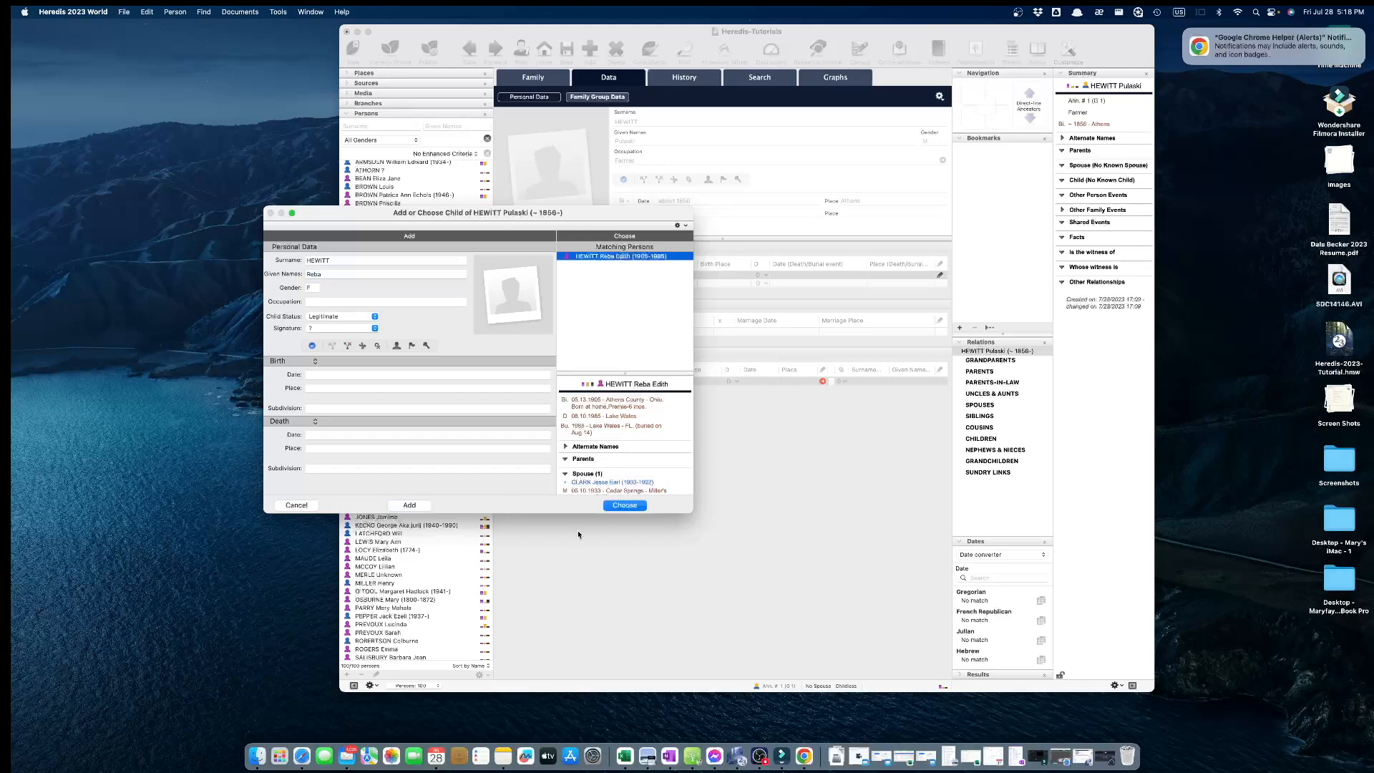
left_click(622, 506)
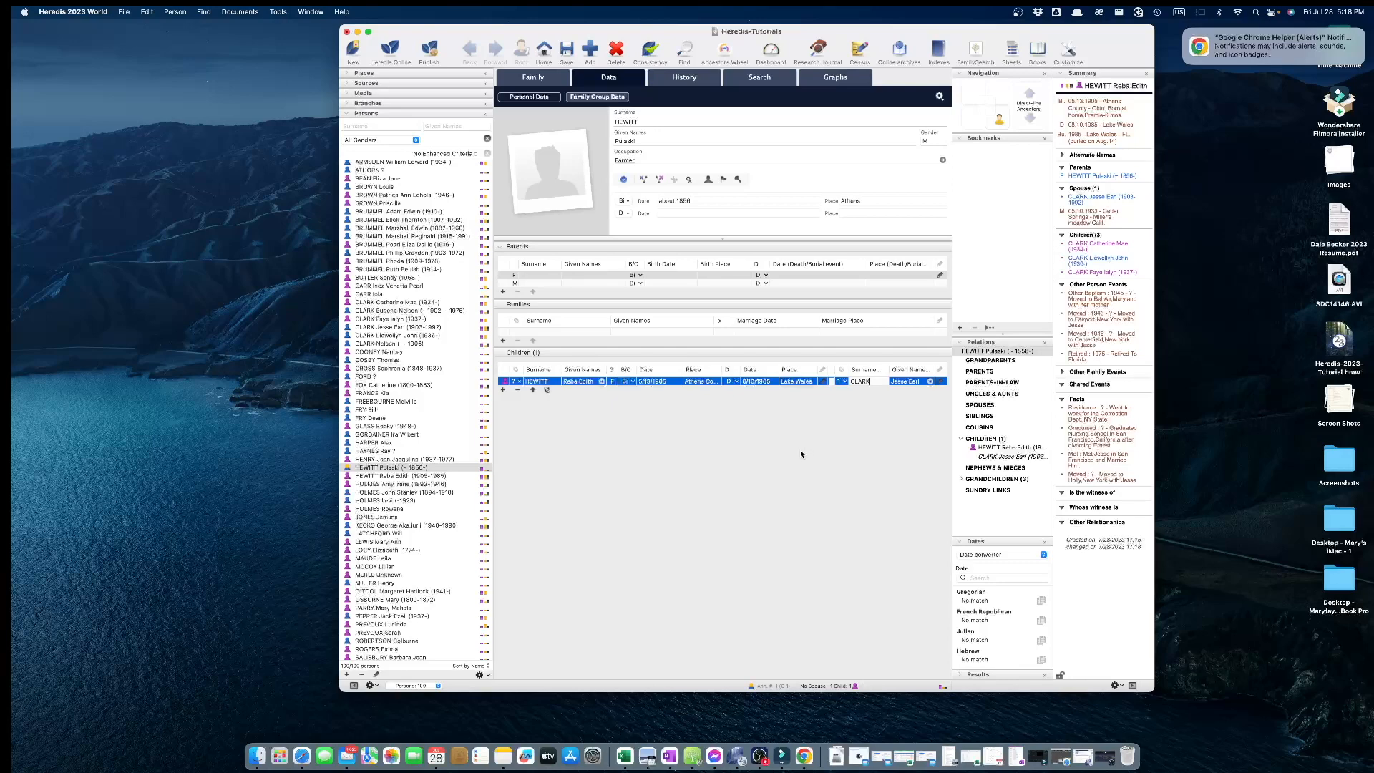
Step: View an imported Salisbury man's immediate family and make his wife the primary person
left_click(527, 81)
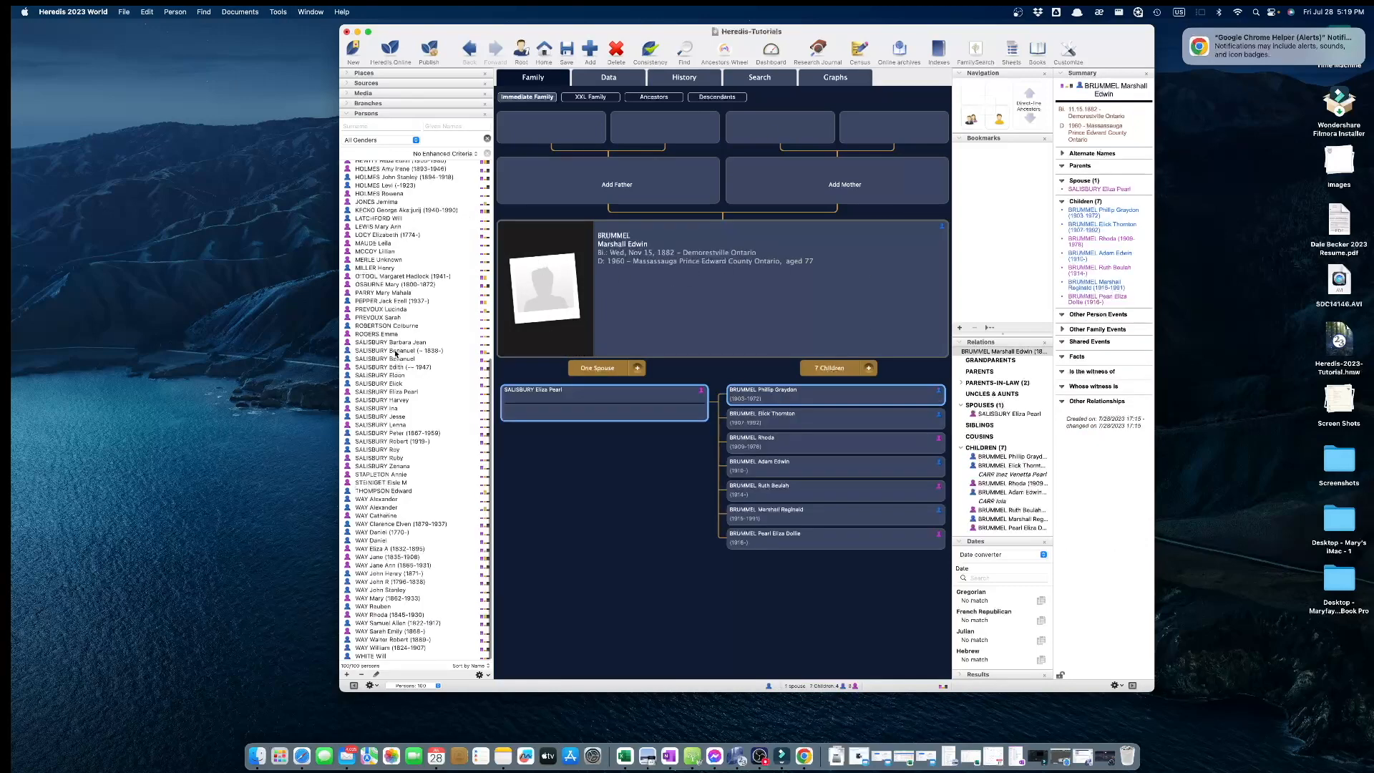
left_click(395, 351)
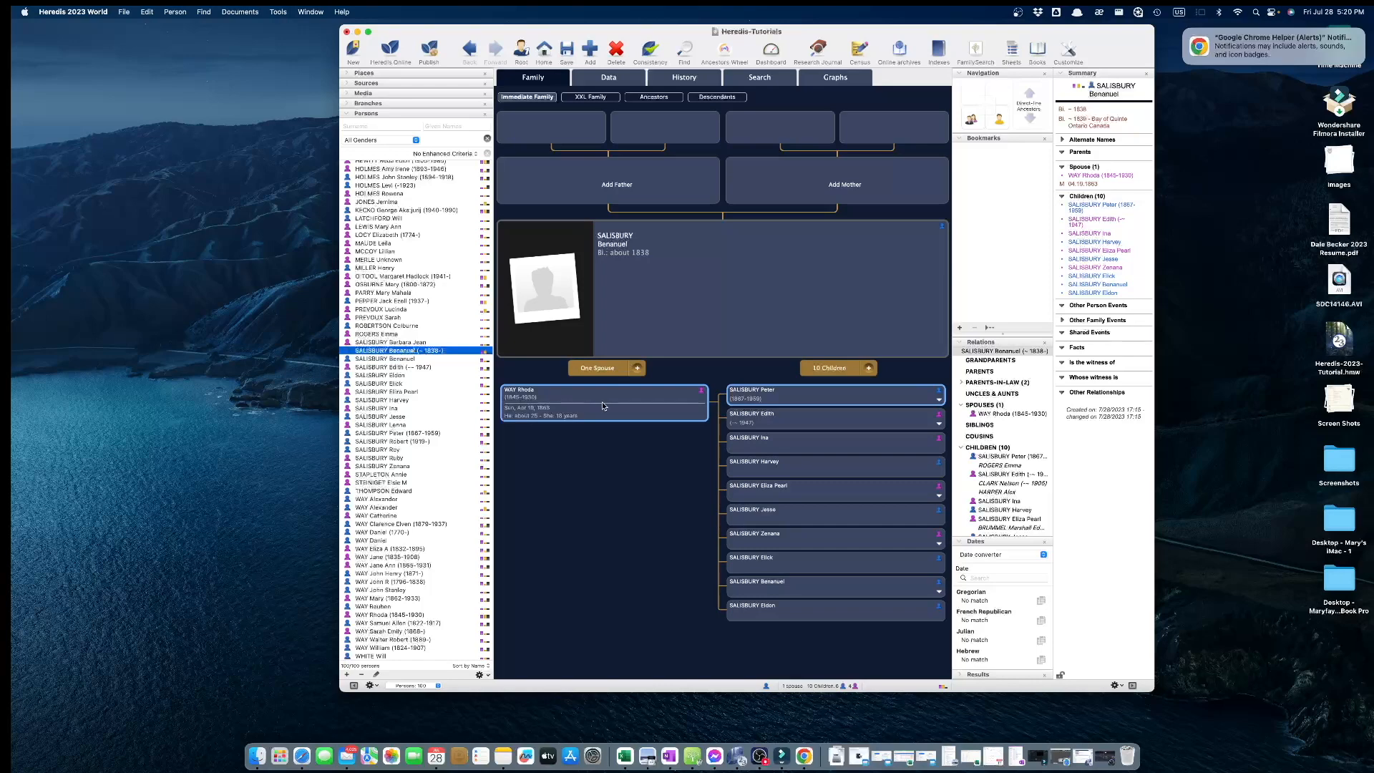
left_click_drag(603, 405, 642, 292)
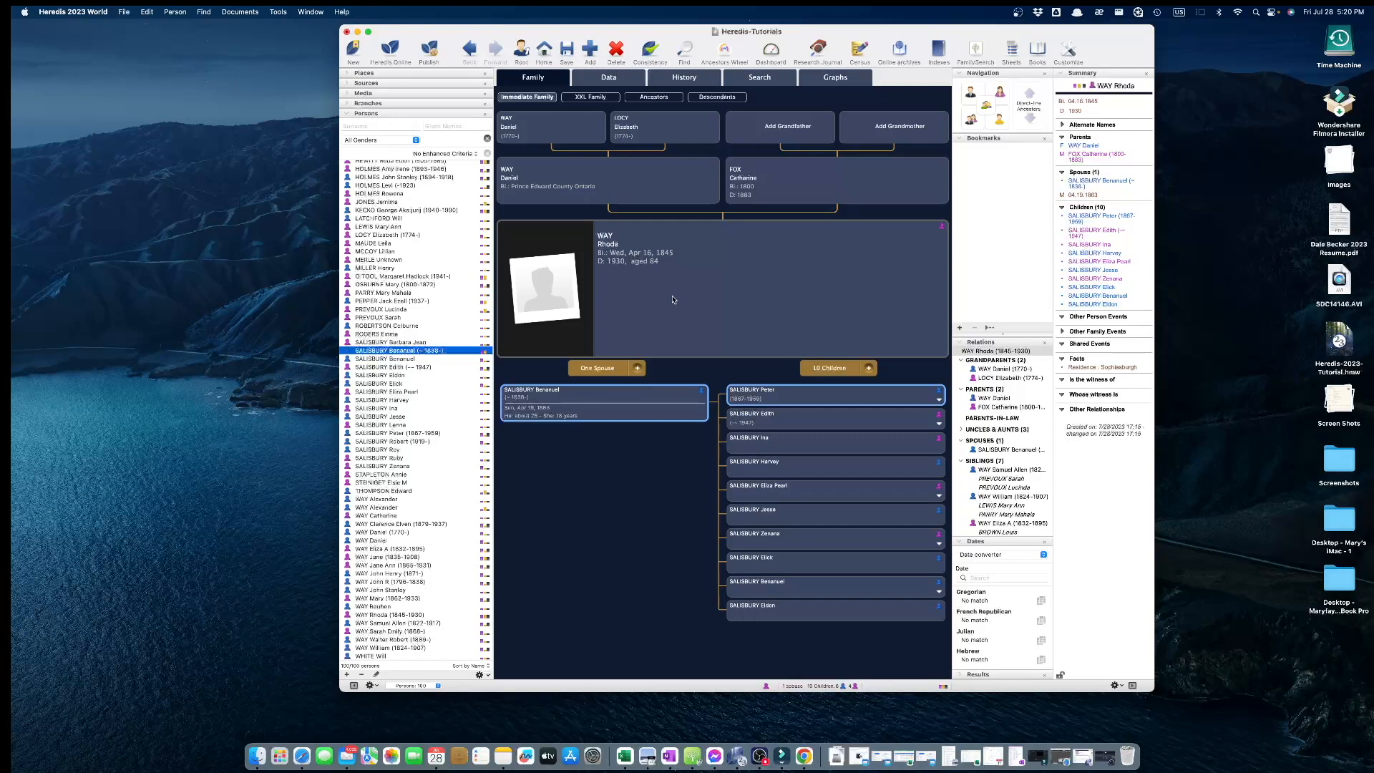
Step: Return to the root person's family, go back to the previously viewed person and forward again
left_click(521, 50)
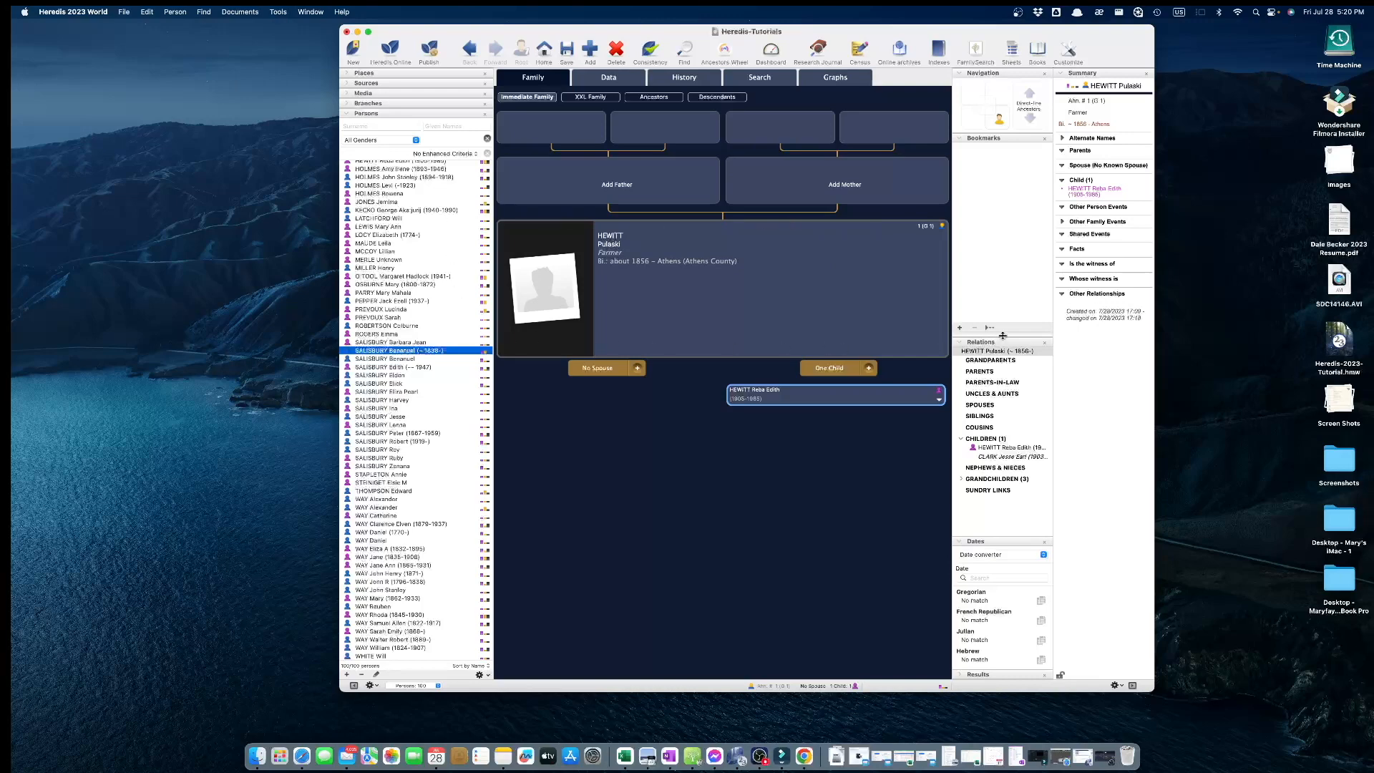
left_click(705, 288)
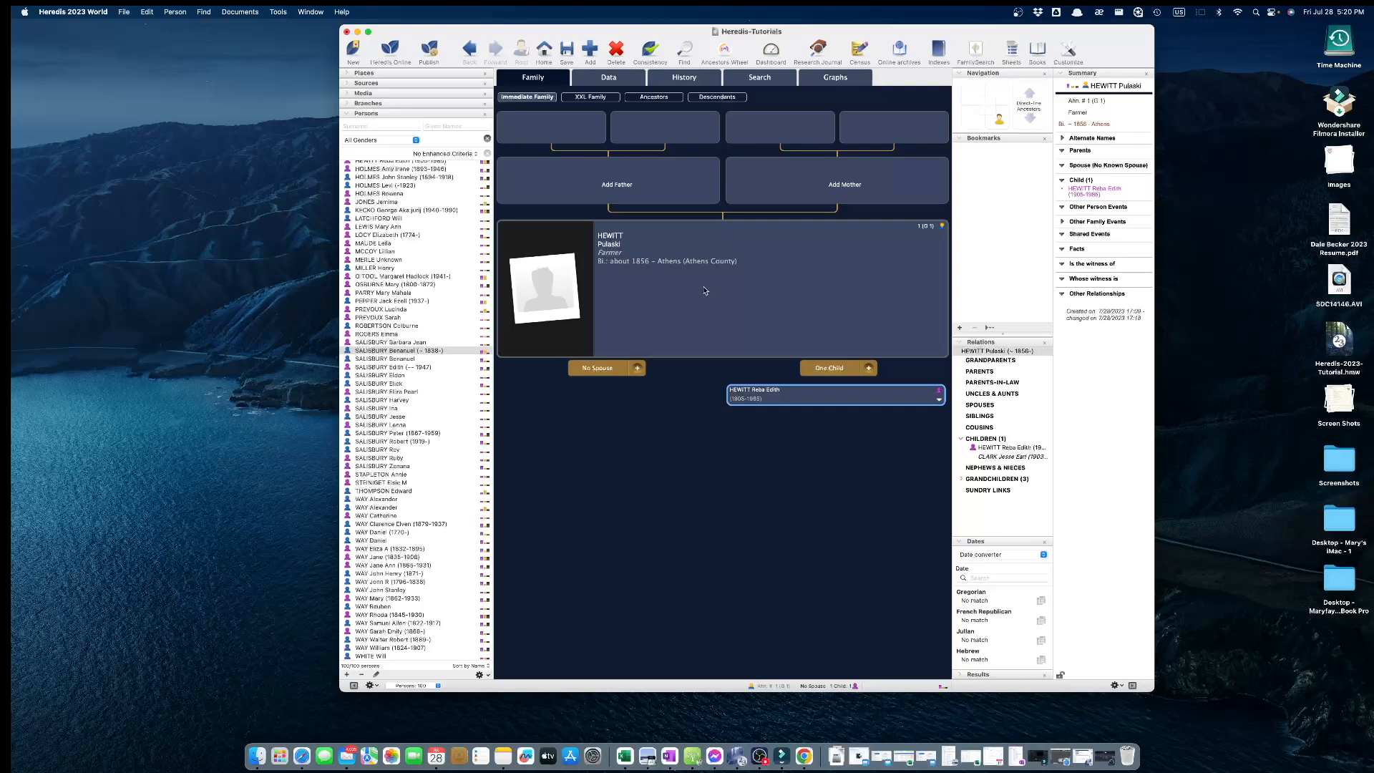
left_click(471, 48)
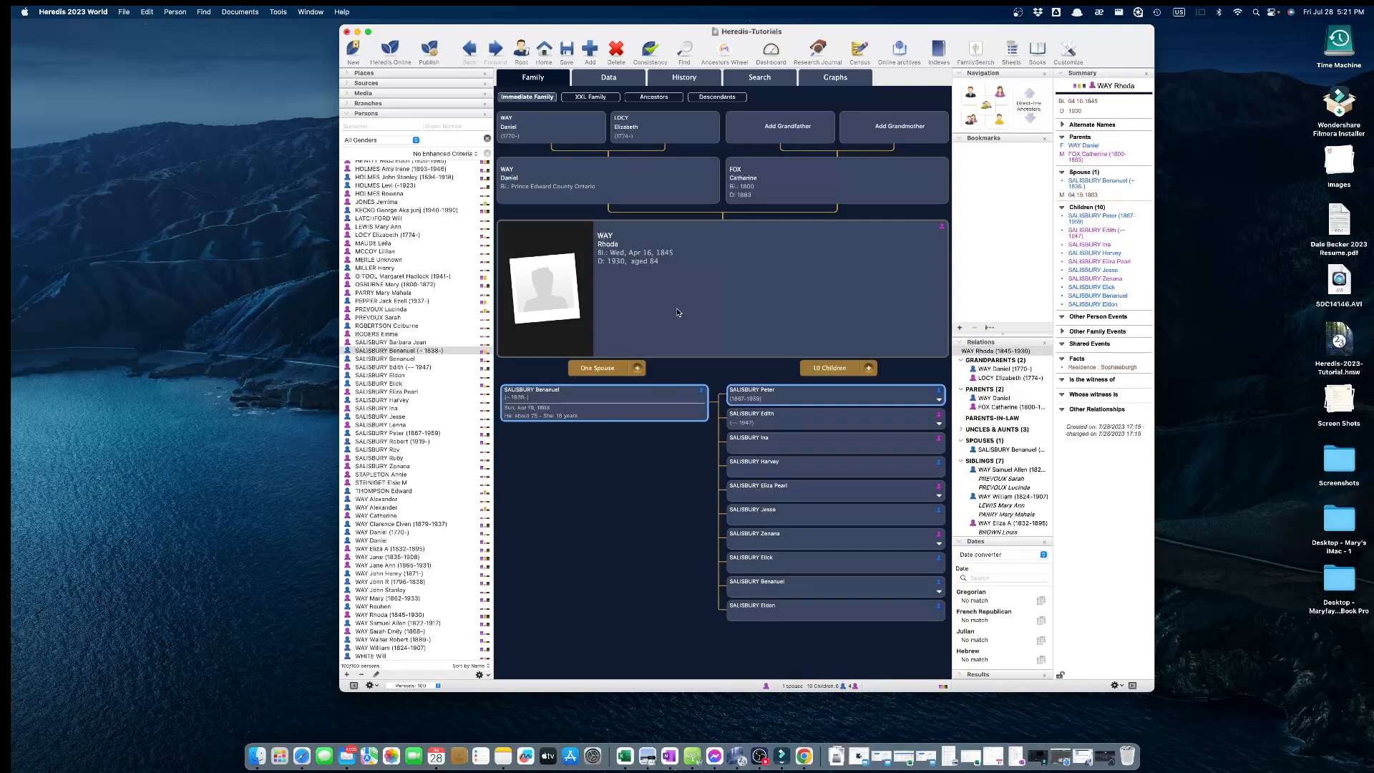
left_click(503, 56)
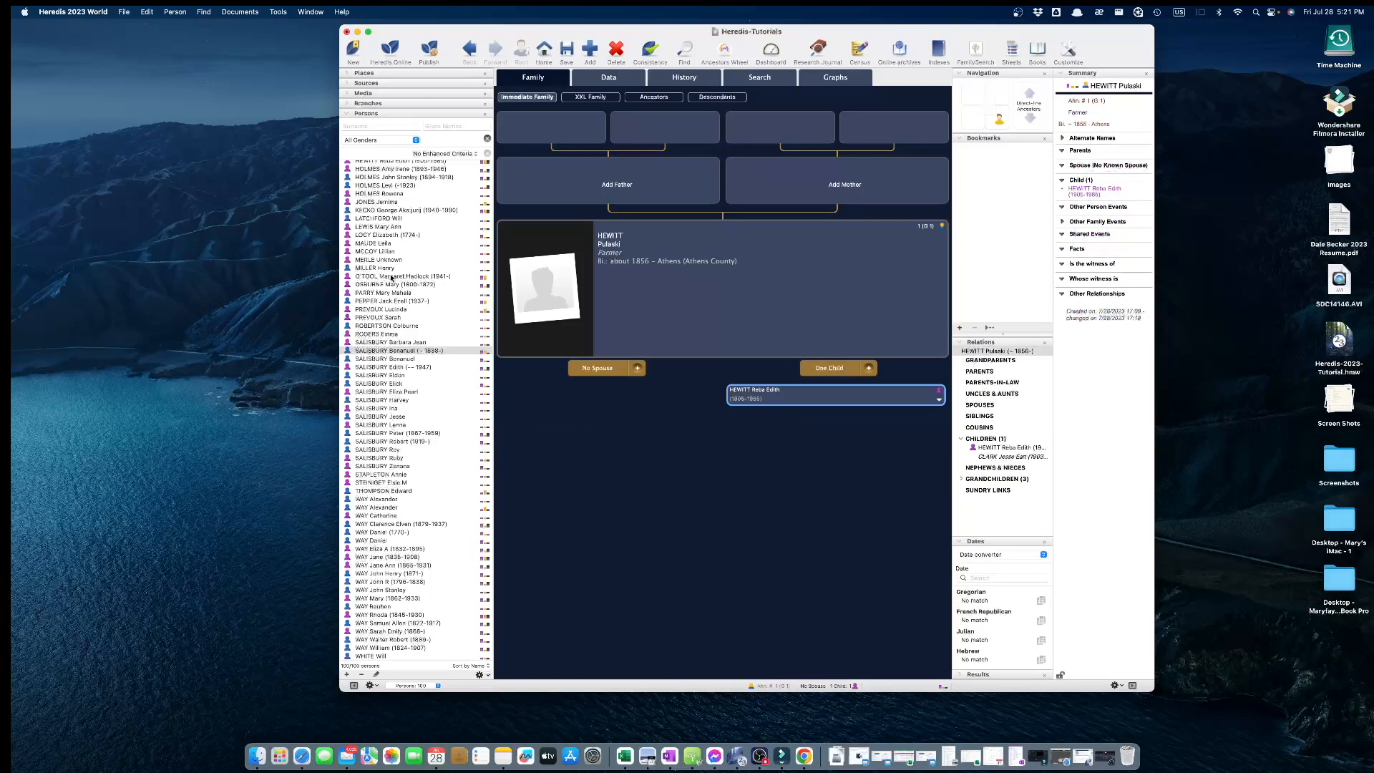
Step: Filter the persons list by the wife's maiden surname and given name, and display her immediate family
scroll(402, 286, "up", 5)
left_click(367, 124)
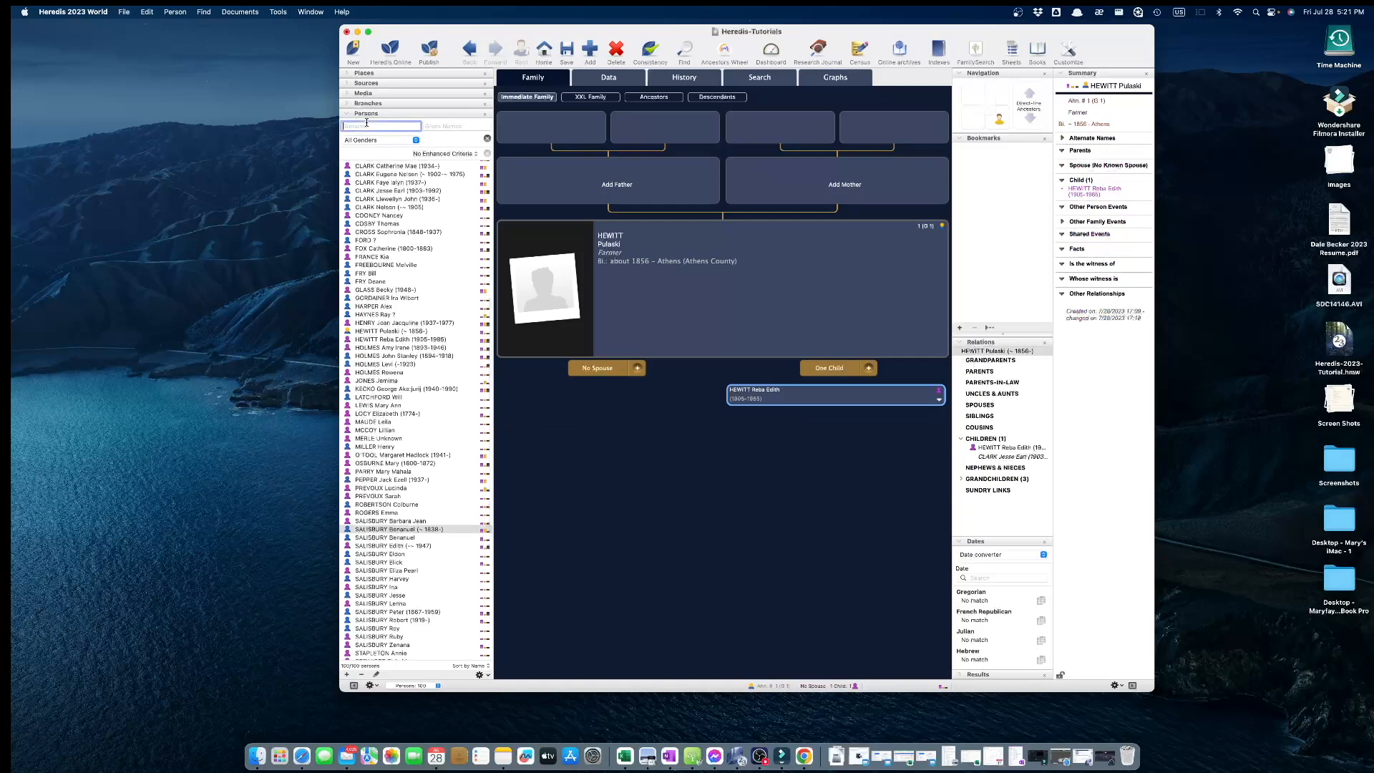
type("Way")
key("Tab")
type("Rho")
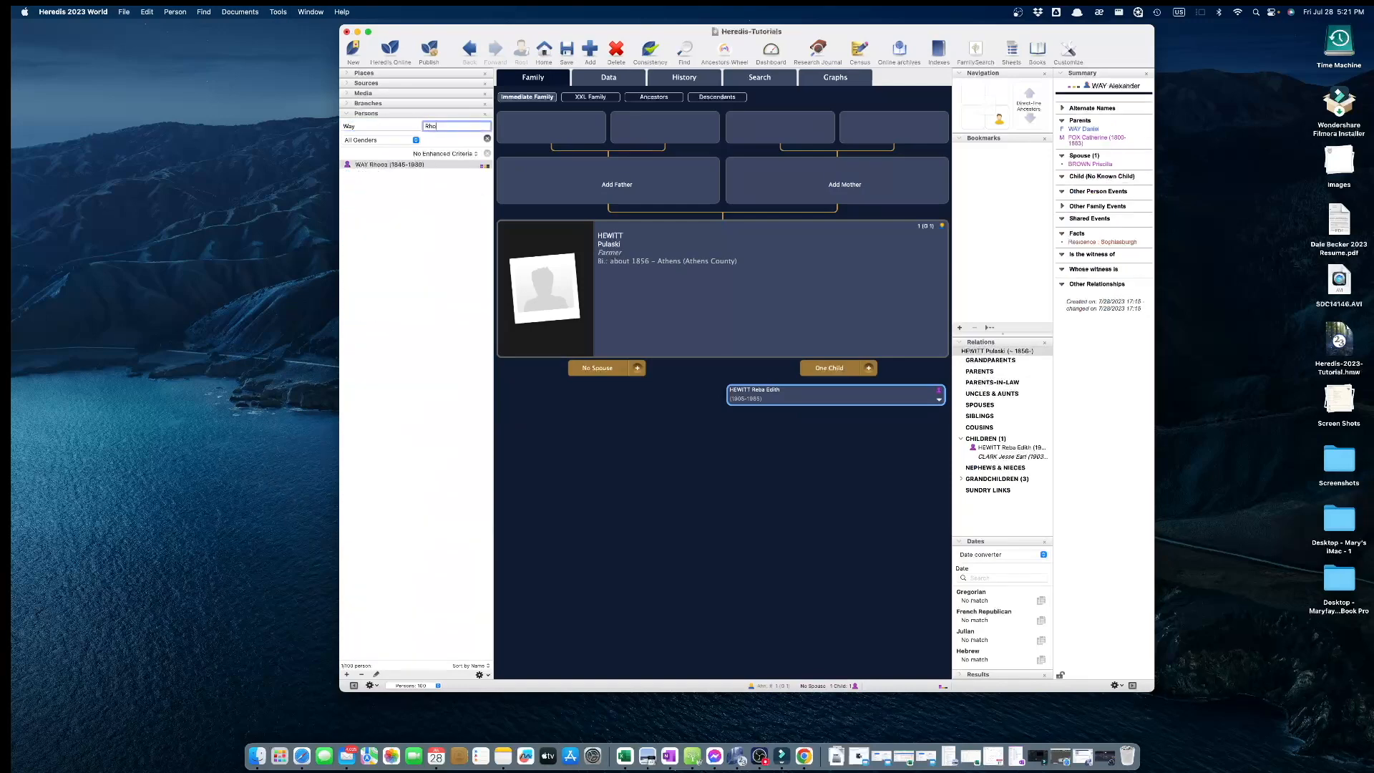
left_click(432, 165)
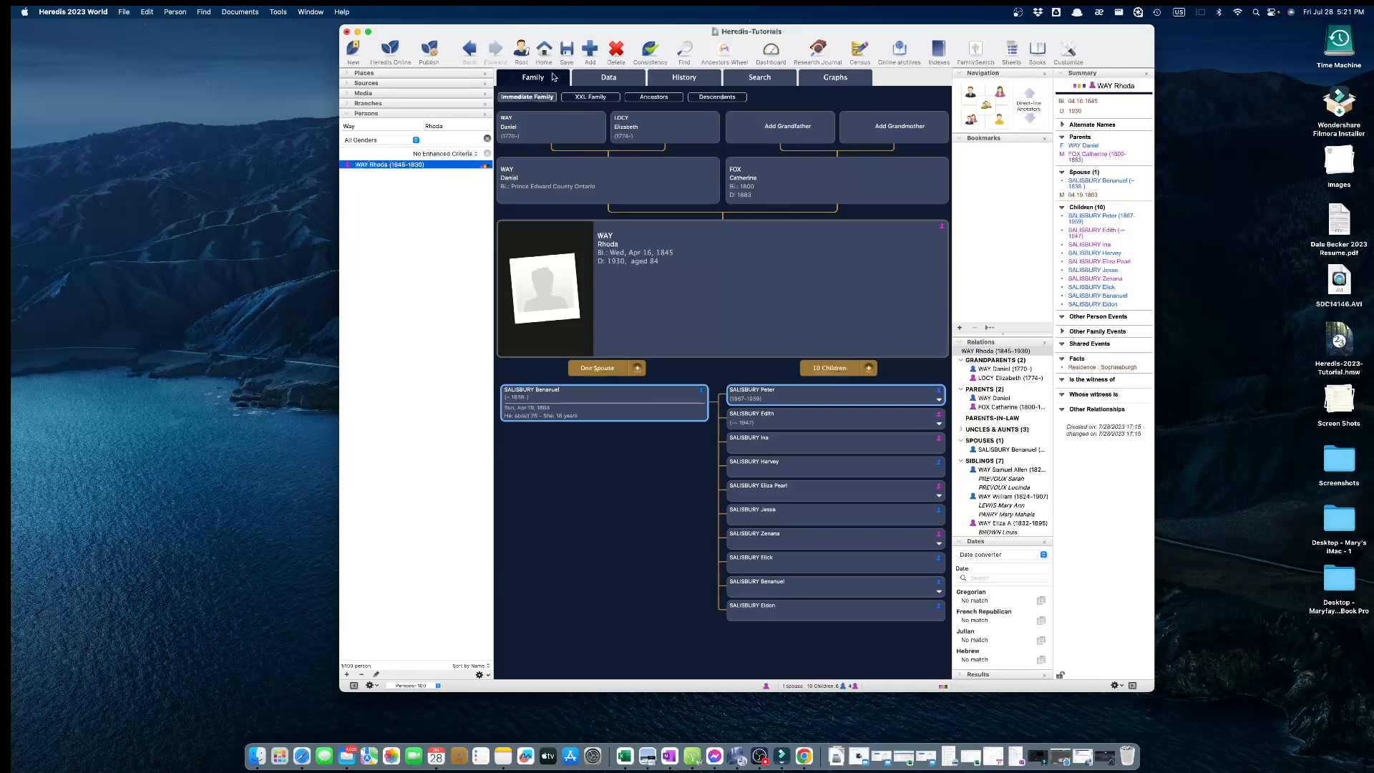
Step: Display the selected woman's XXL Family tree and view it at different zoom levels
left_click(576, 96)
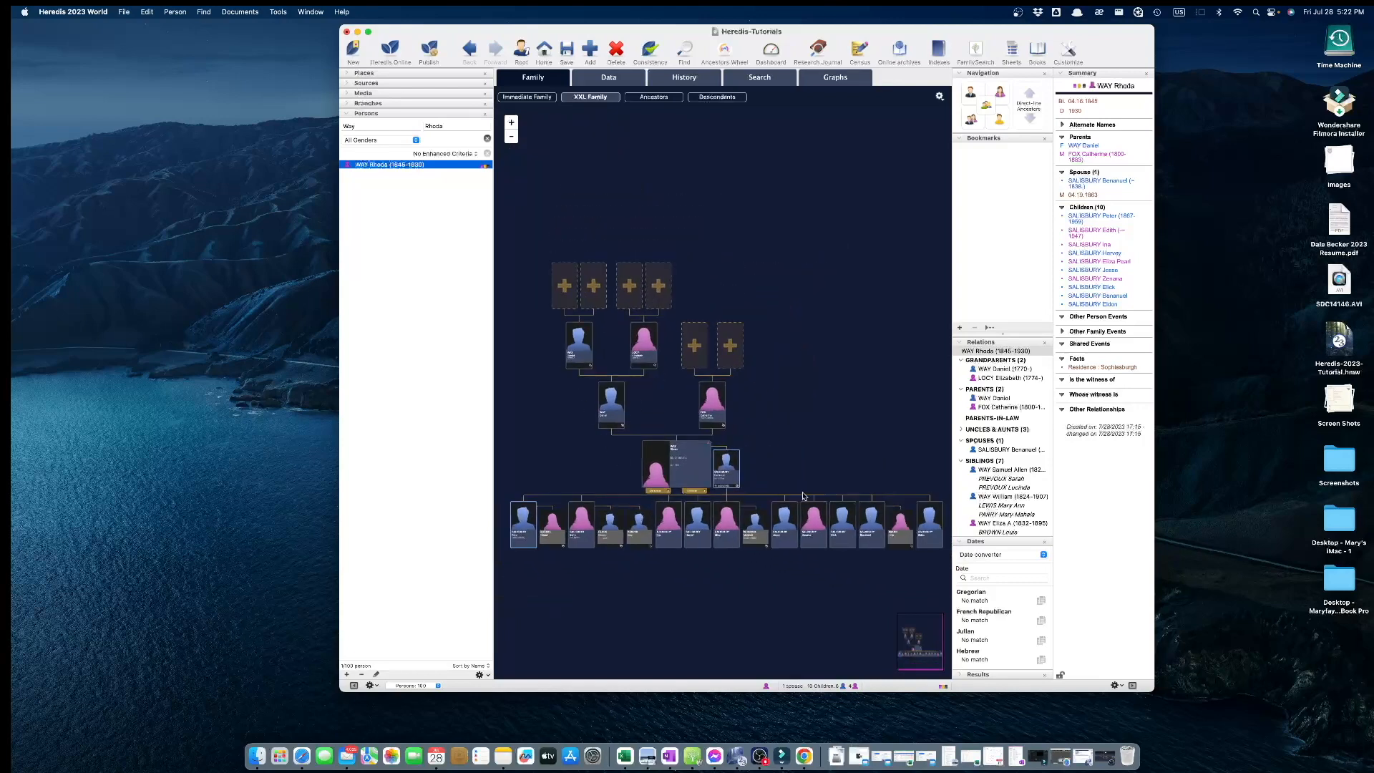
mouse_move(916, 643)
left_mouse_down()
mouse_move(932, 655)
mouse_move(924, 640)
left_mouse_up()
scroll(787, 362, "down", 3)
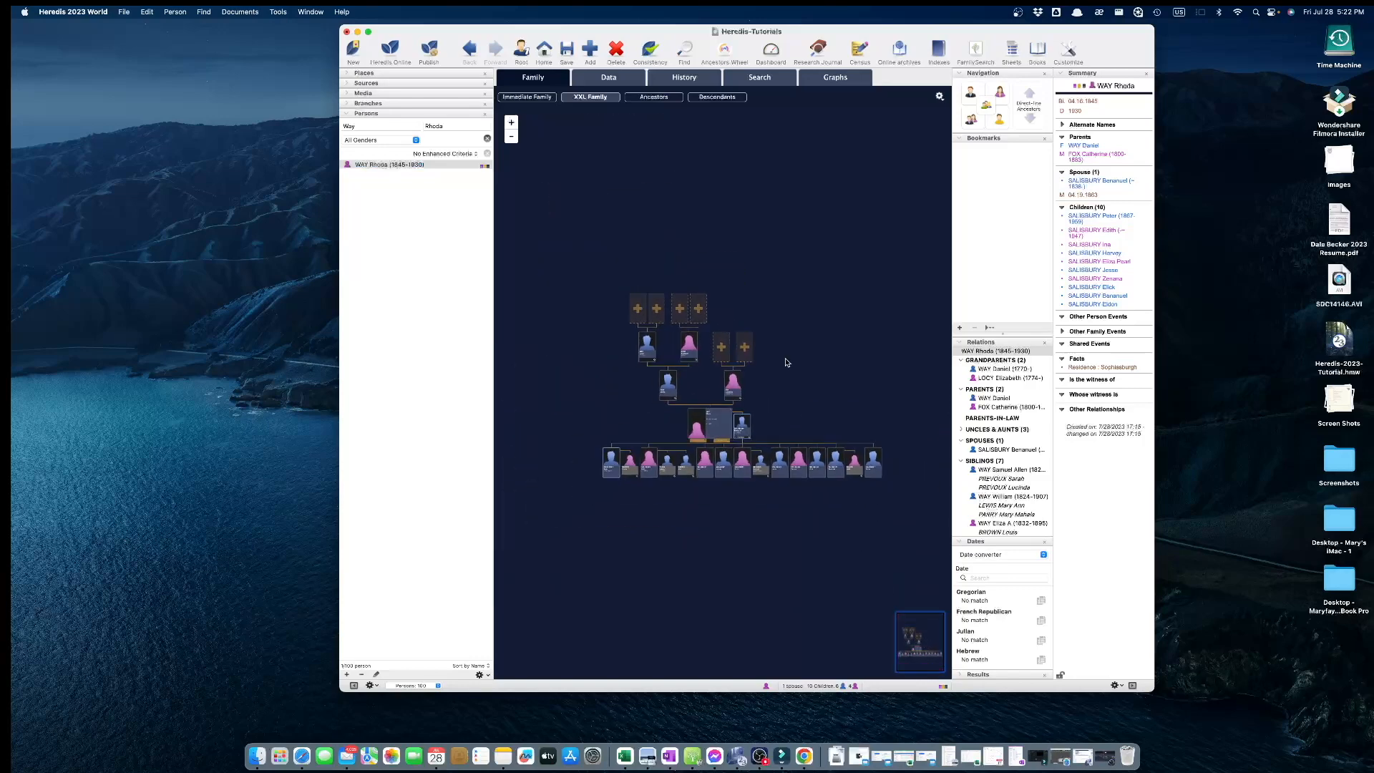
scroll(785, 362, "up", 5)
scroll(786, 362, "down", 5)
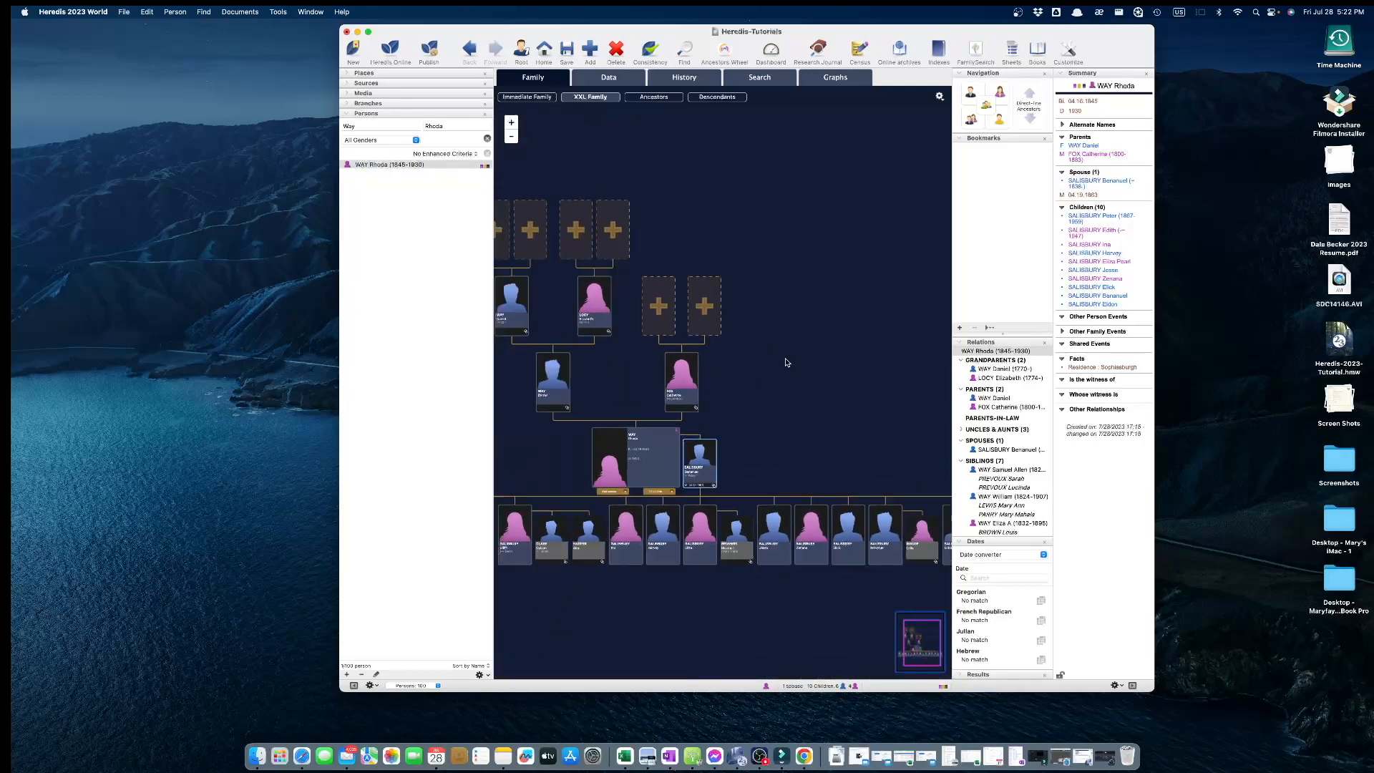
Step: Show other spouses of the primary person's ancestors in the XXL Family tree
left_click(940, 97)
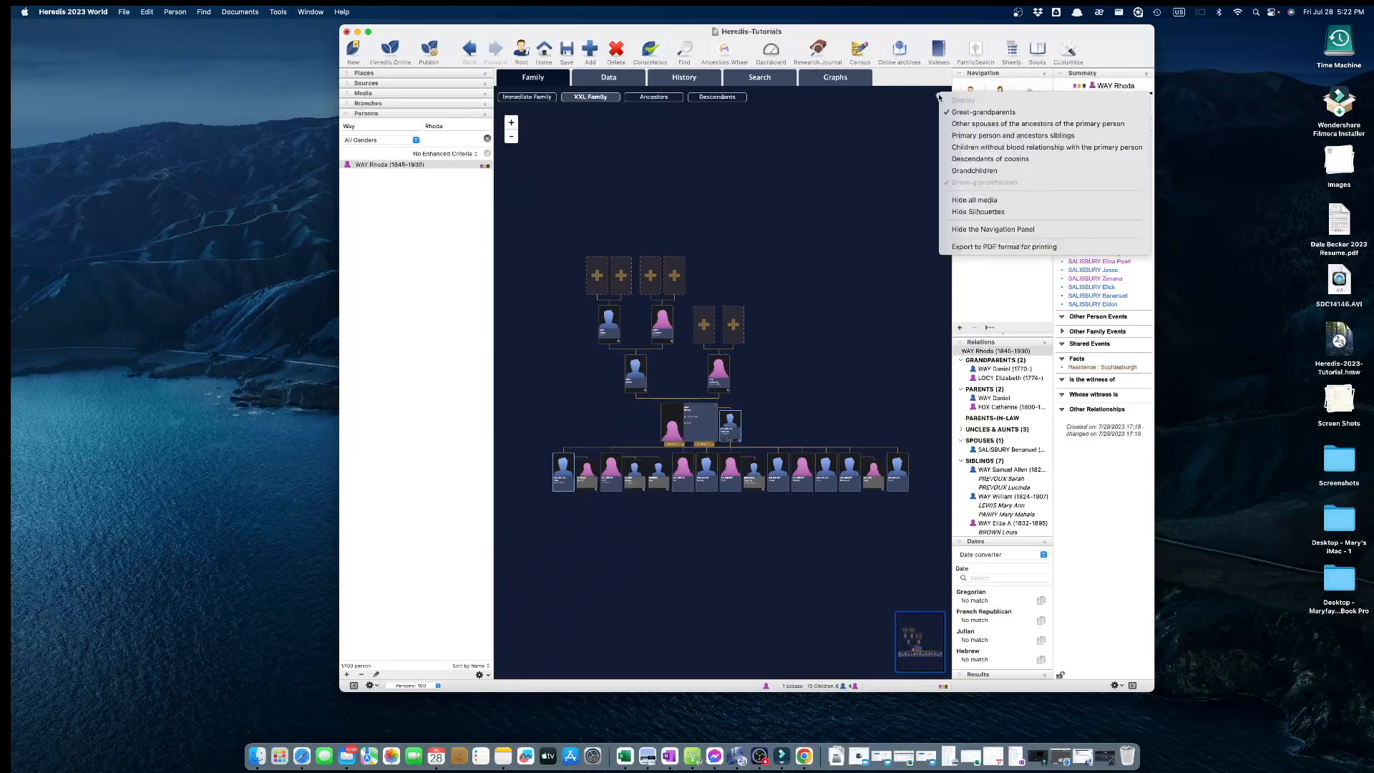
left_click(965, 125)
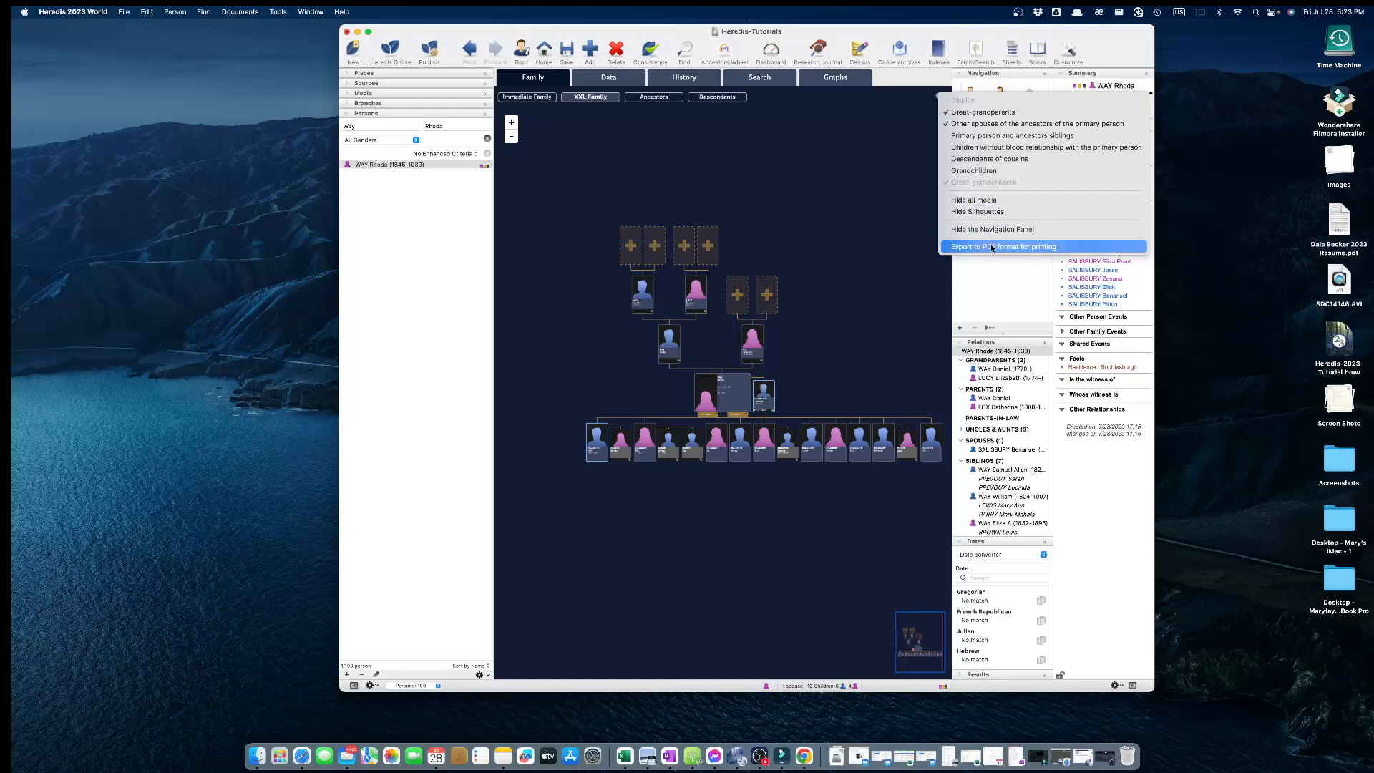
left_click(820, 164)
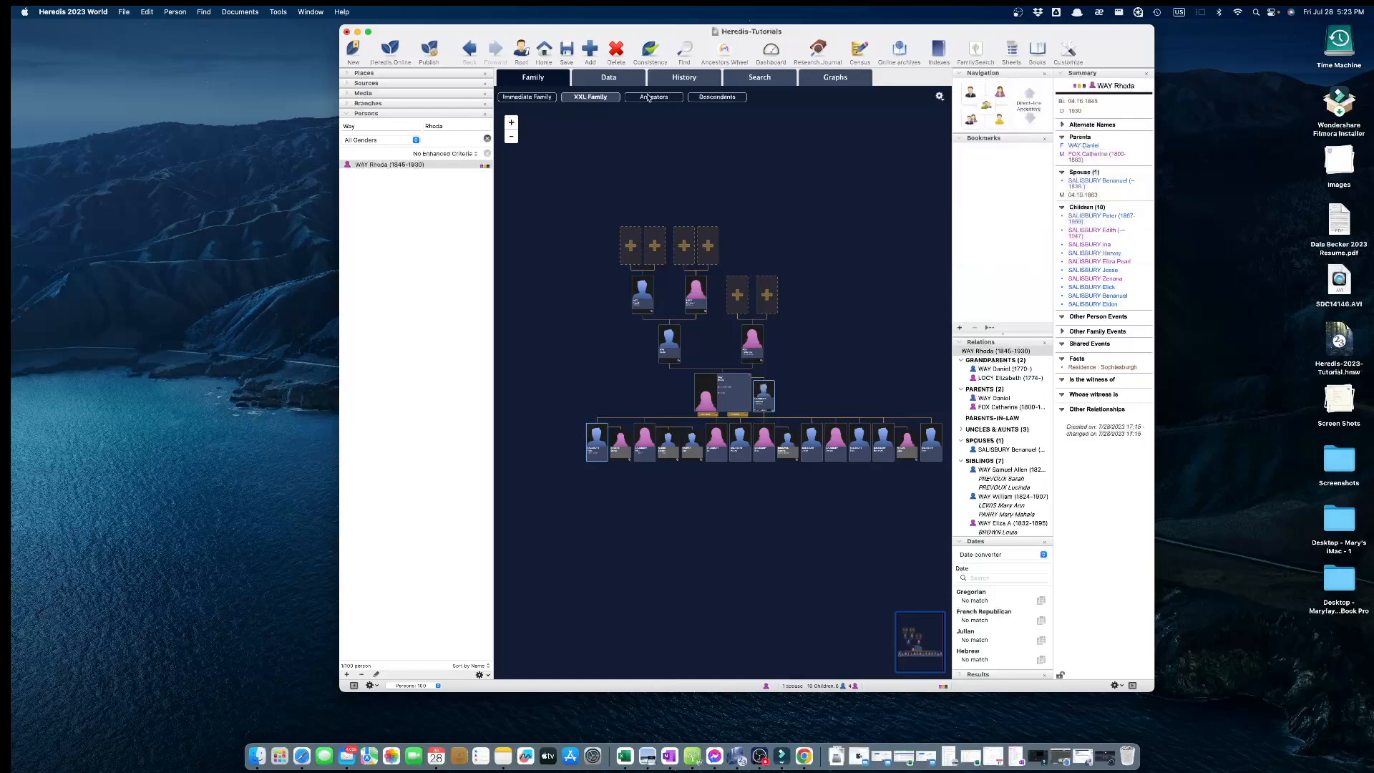
Step: Display the selected woman's ancestors chart, hide its empty boxes and show them again
left_click(647, 101)
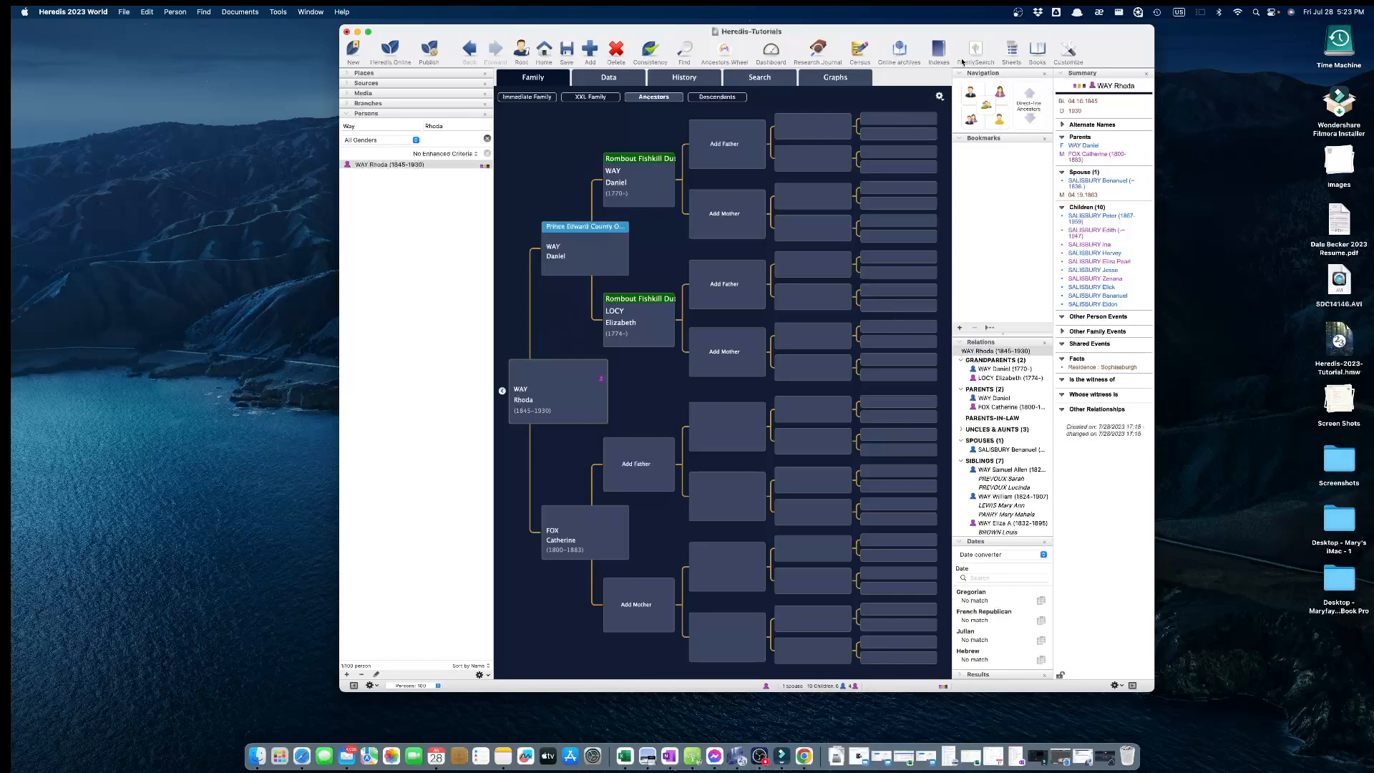
left_click(939, 97)
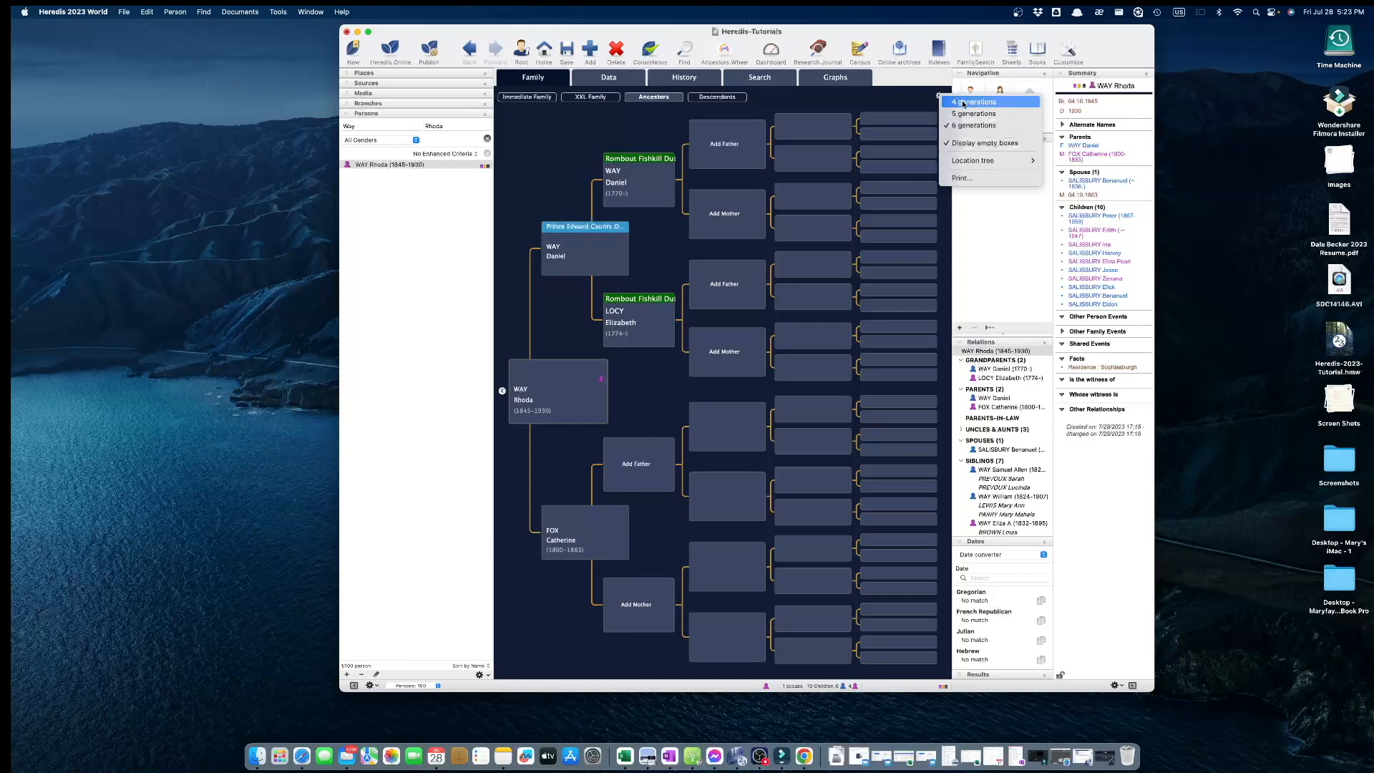
left_click(955, 143)
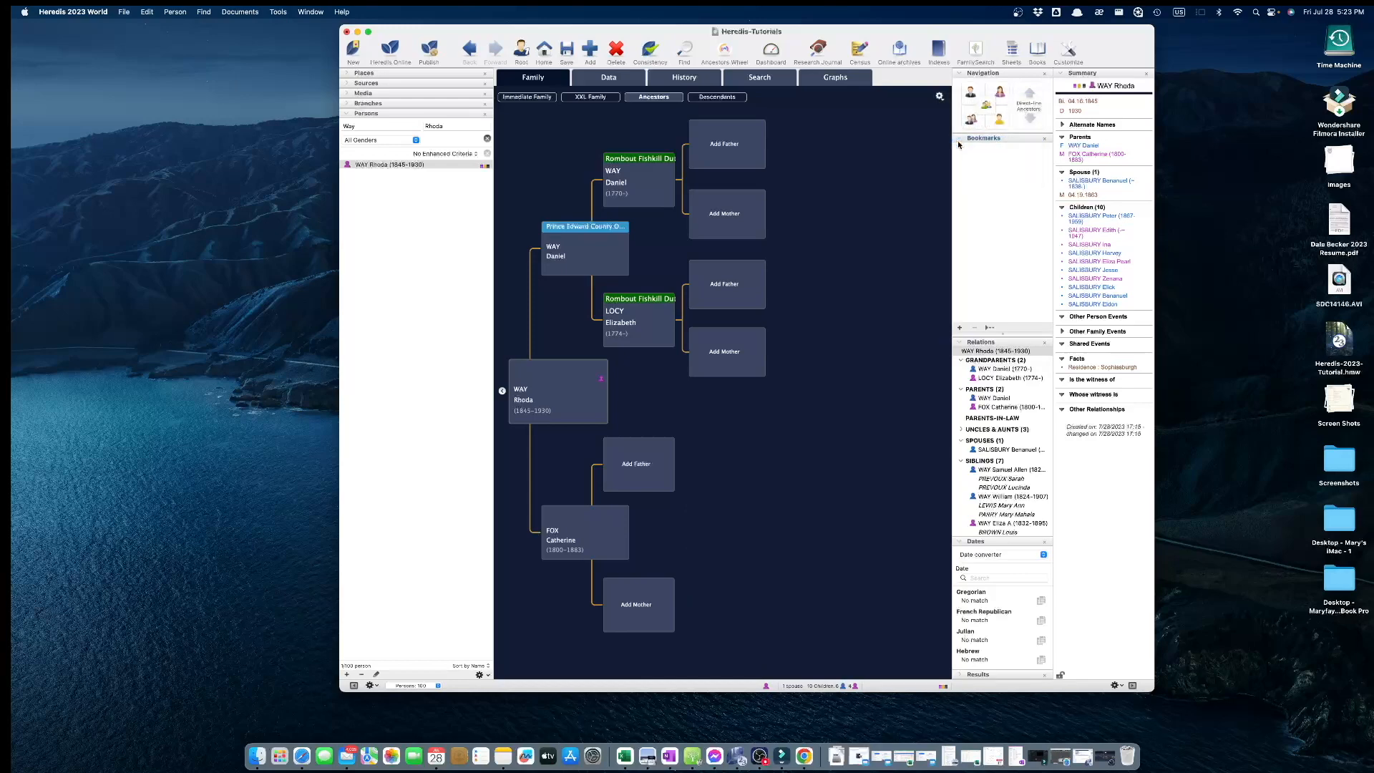
left_click(940, 97)
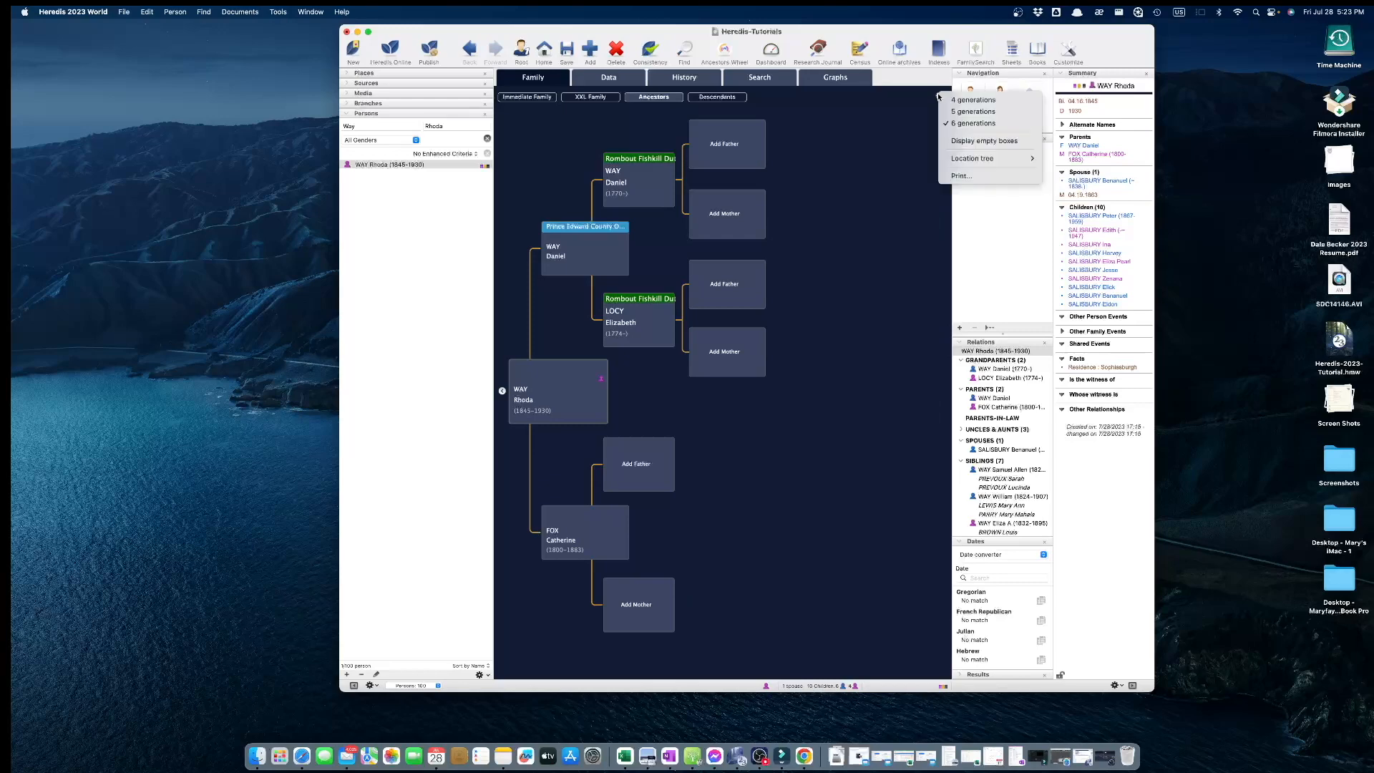
left_click(960, 141)
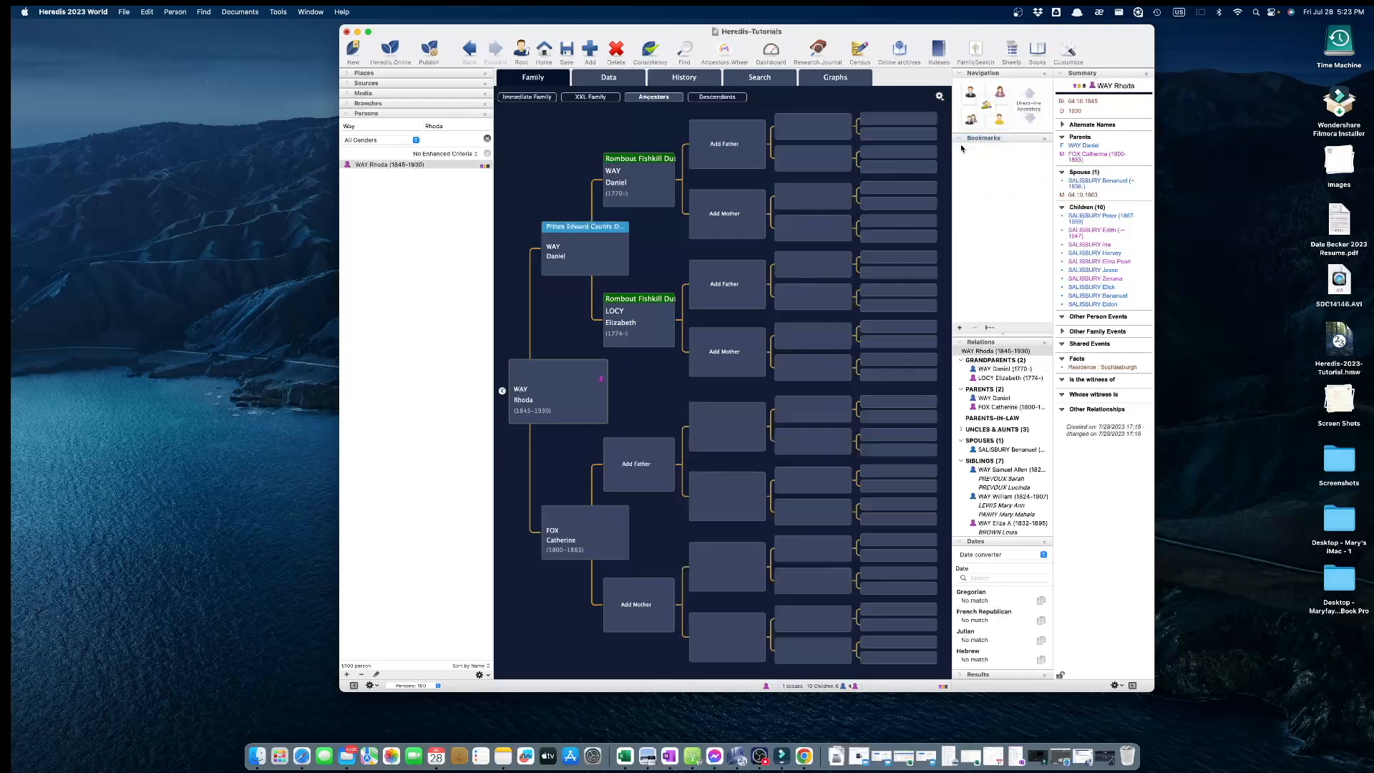
Step: Try the ancestors chart's location tree coloring by City, County, State/Province and Country
left_click(940, 97)
mouse_move(980, 159)
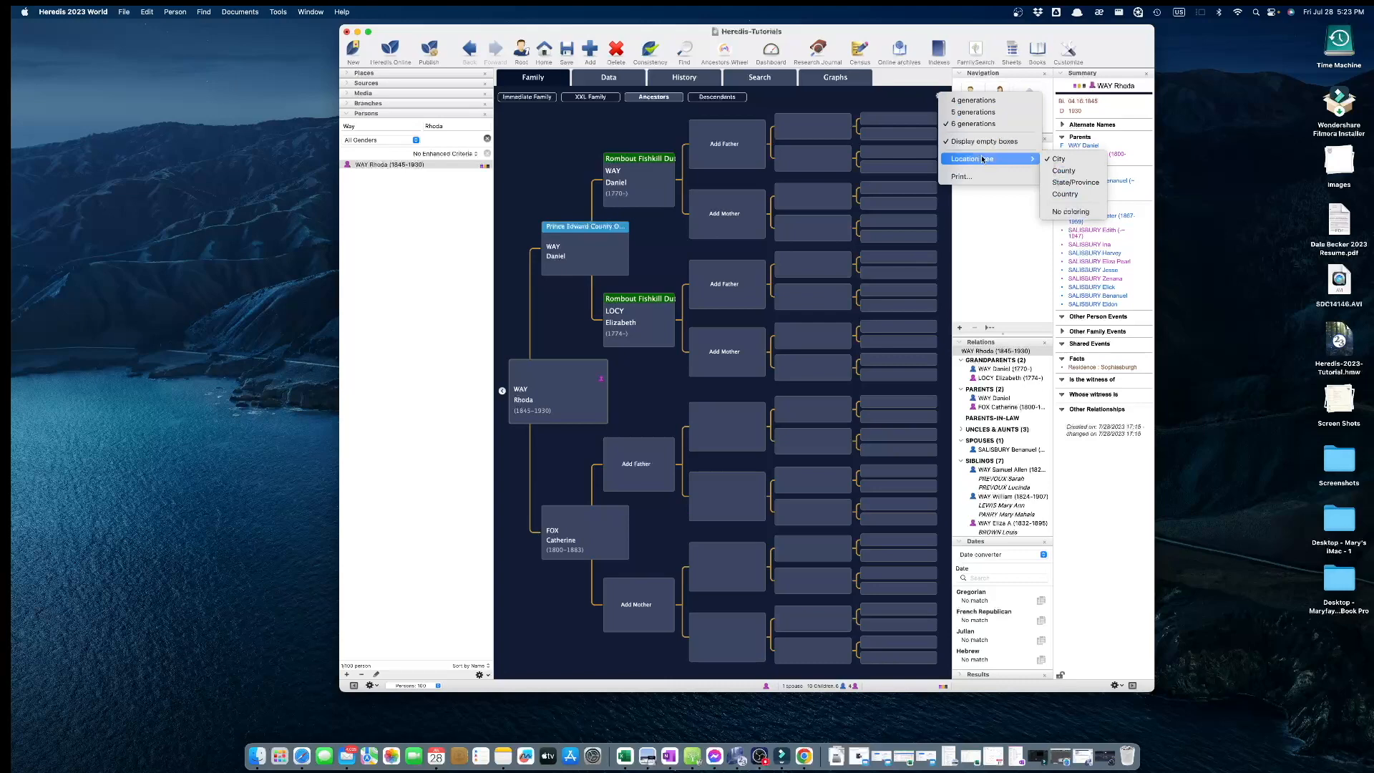
left_click(1064, 160)
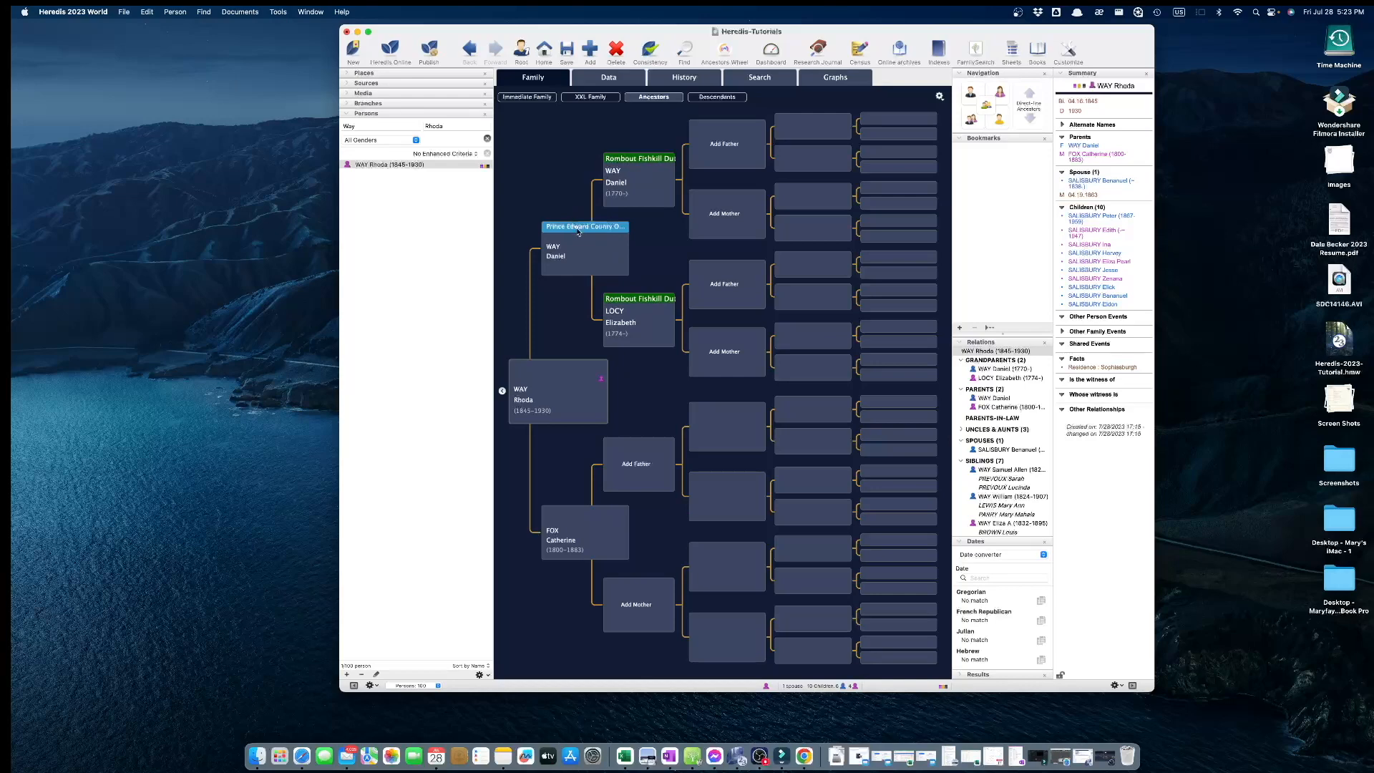
left_click(939, 96)
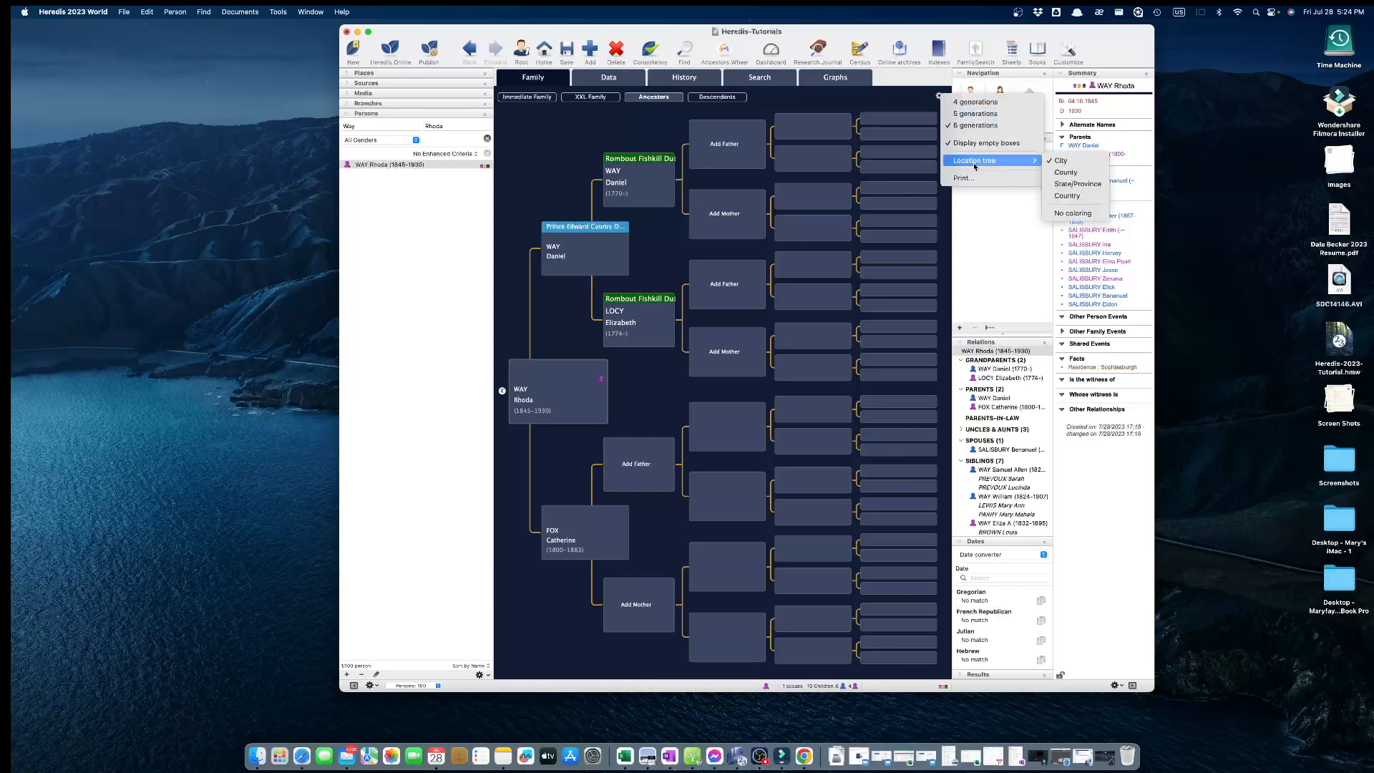
left_click(1071, 173)
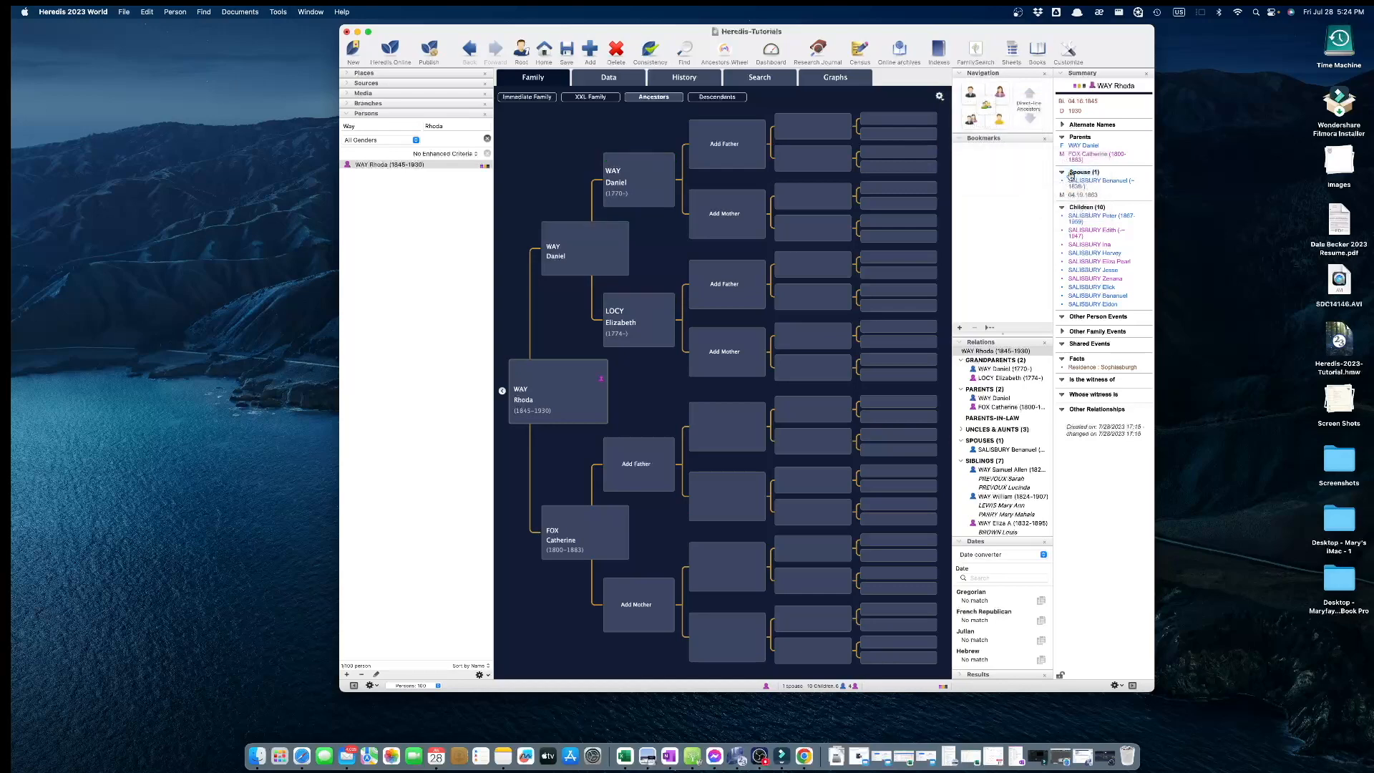
left_click(939, 97)
mouse_move(1009, 159)
left_click(1064, 182)
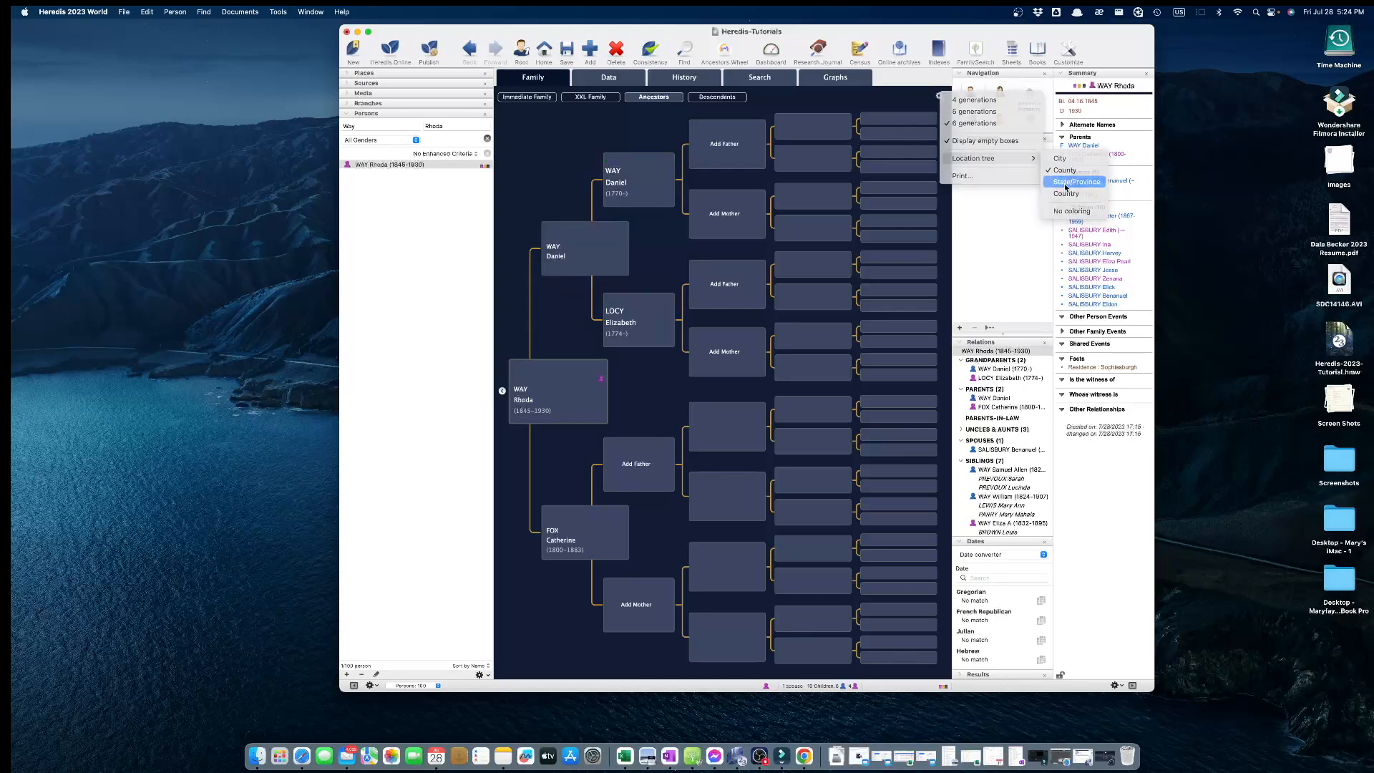
left_click(939, 96)
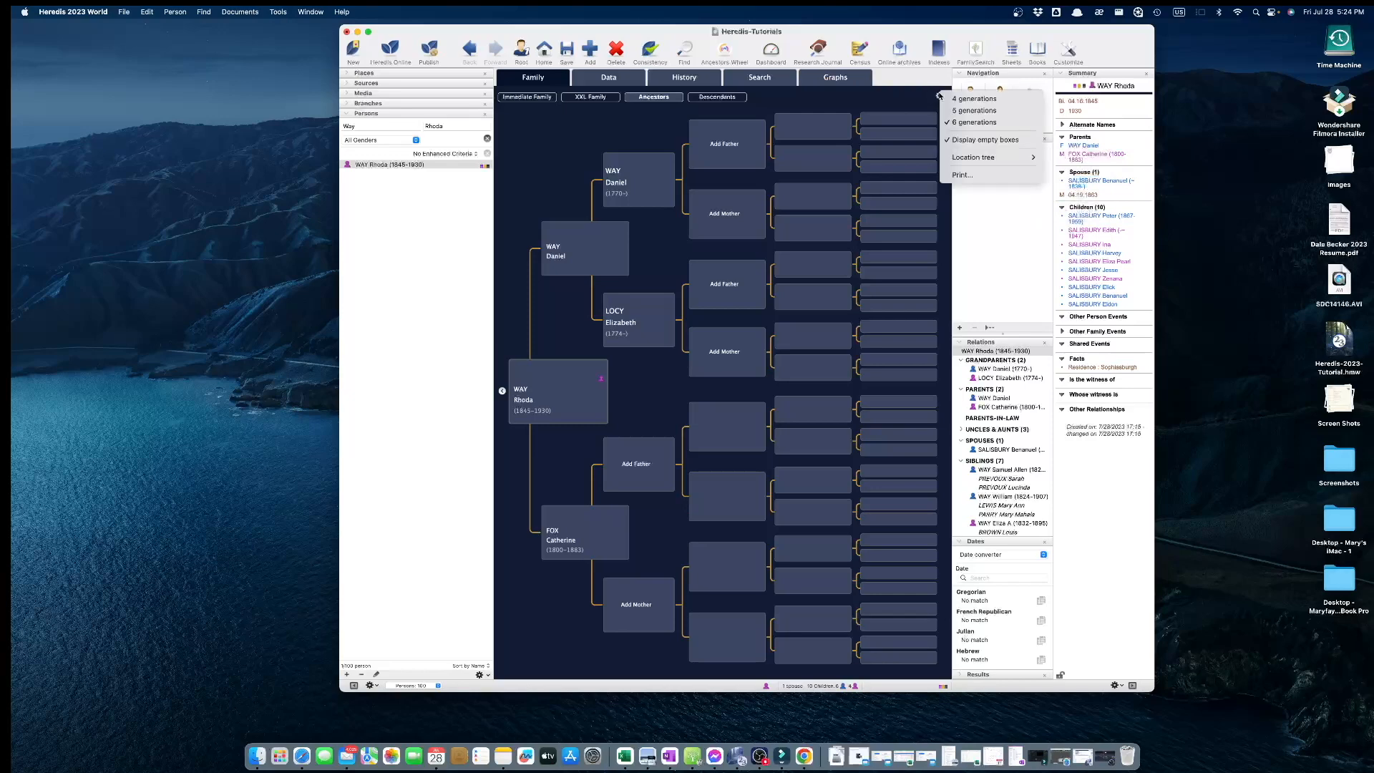
mouse_move(992, 160)
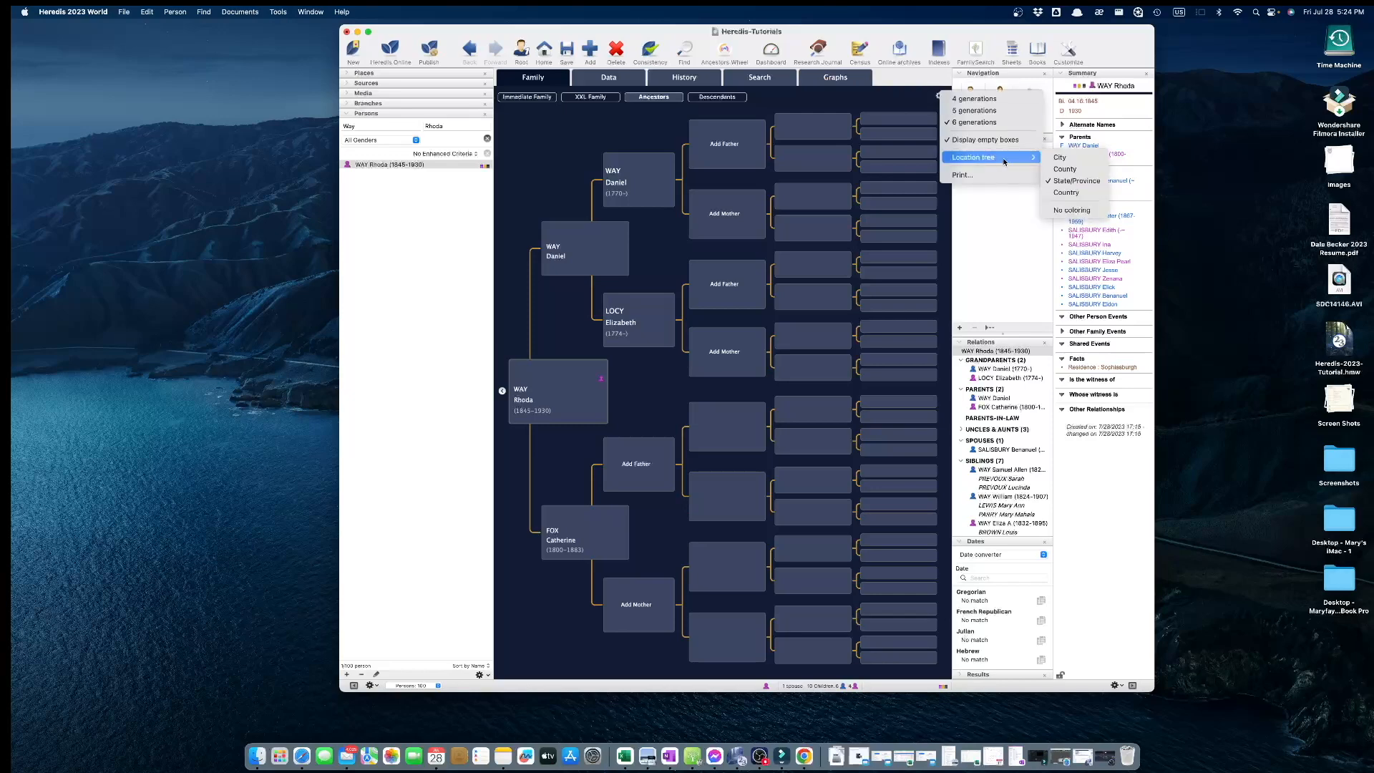
left_click(1079, 193)
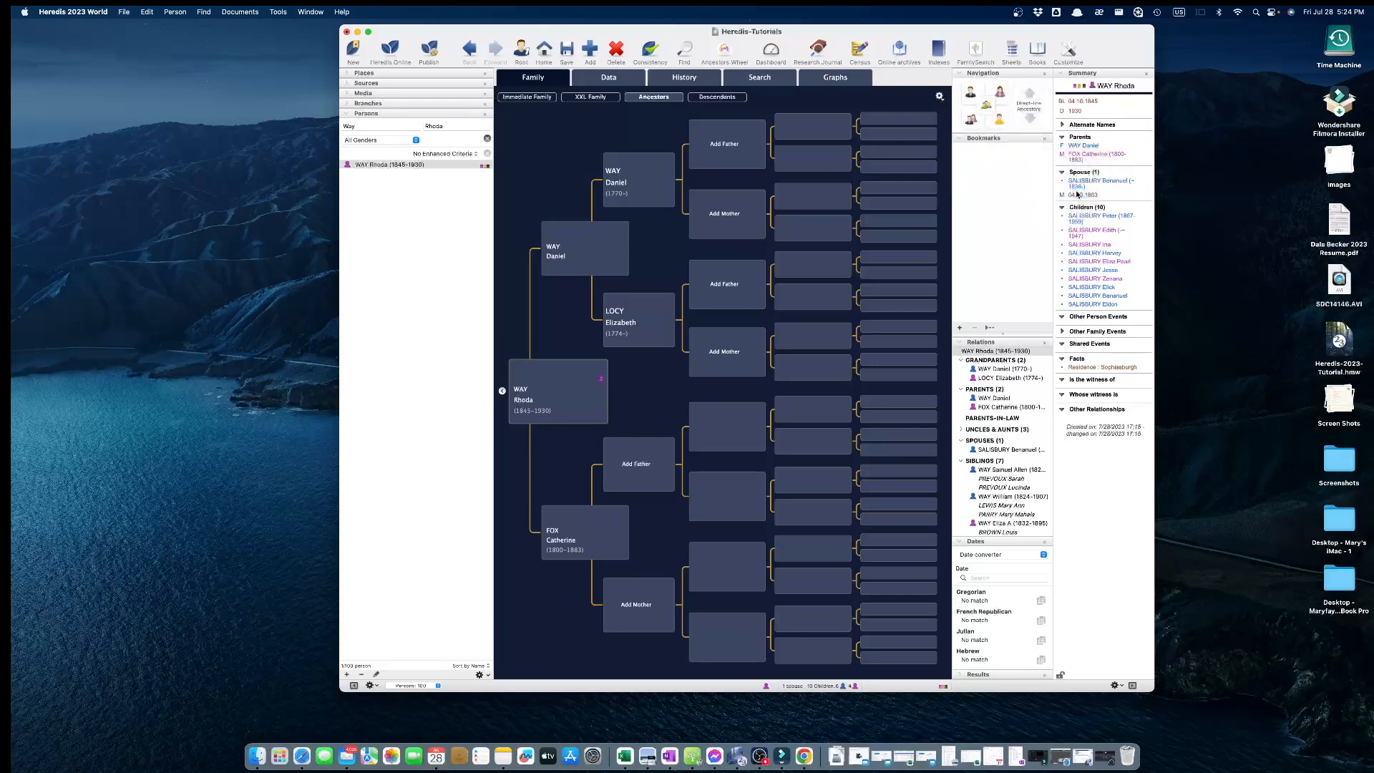
Step: Set the ancestors chart's location tree to No coloring
left_click(939, 97)
mouse_move(993, 161)
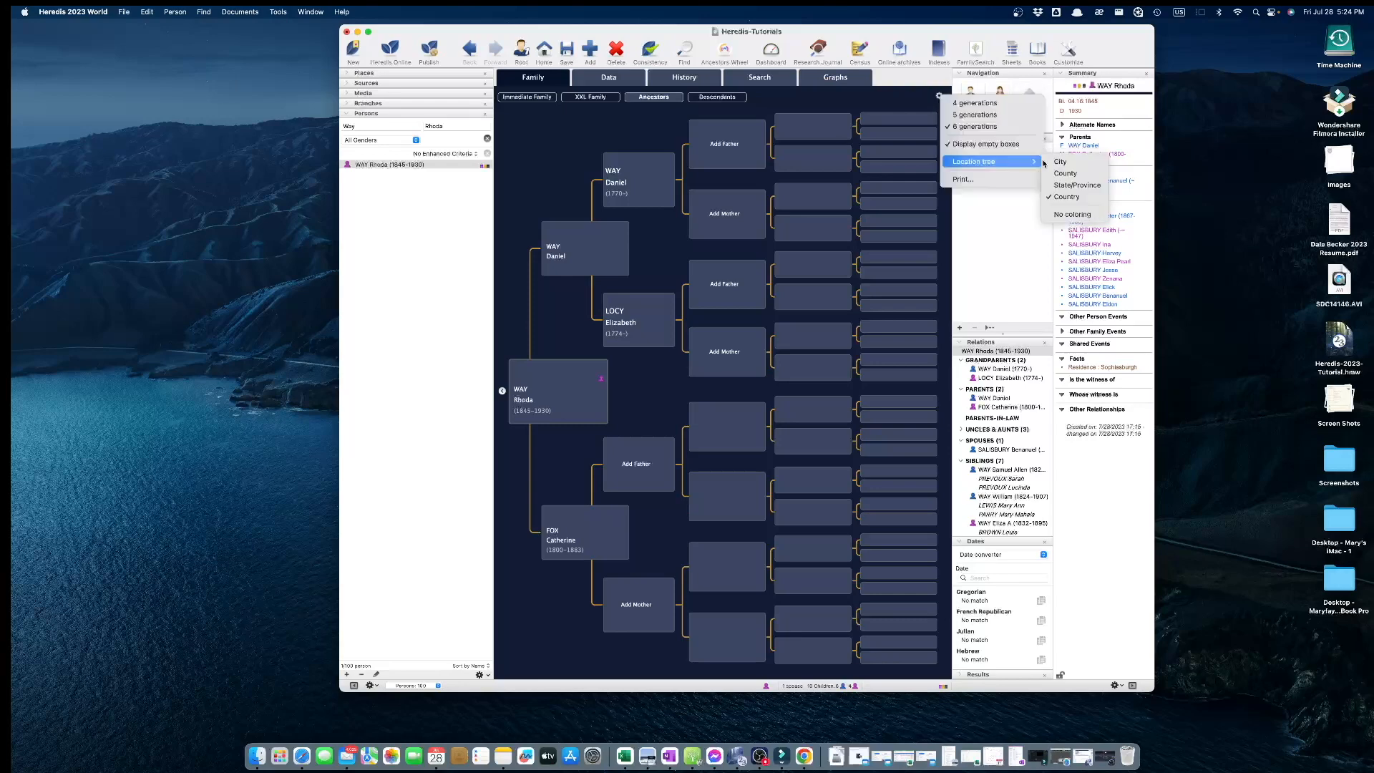
left_click(1078, 214)
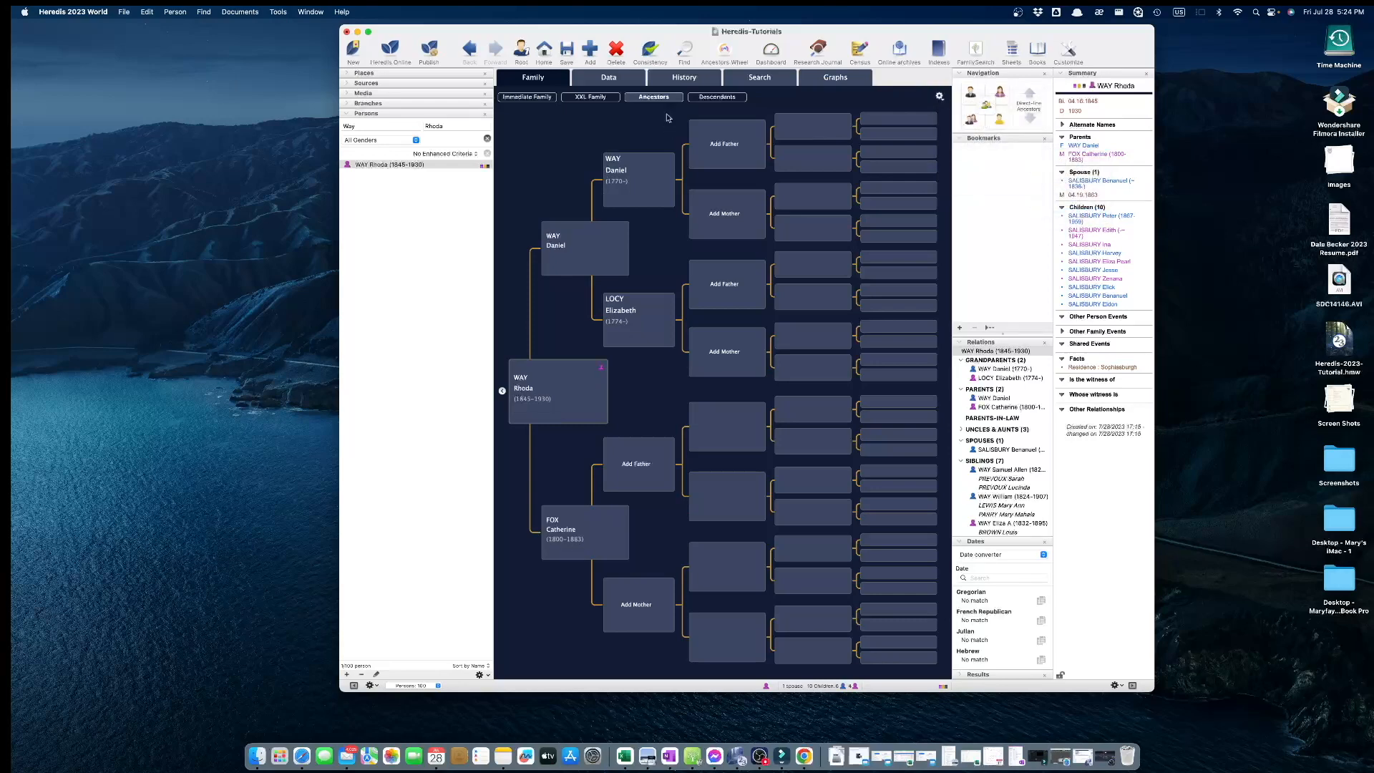
Step: Display the selected woman's descendants list and open its display options
left_click(729, 99)
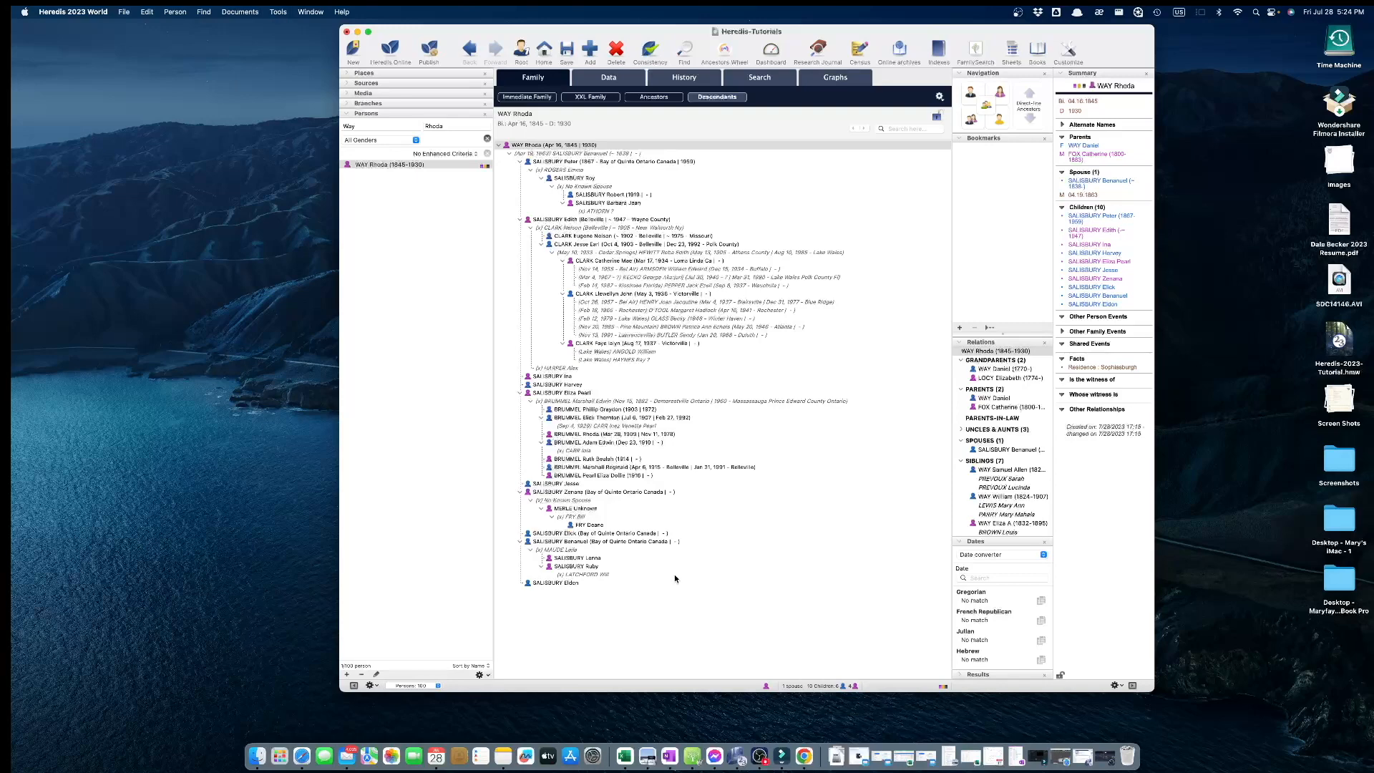
left_click(940, 96)
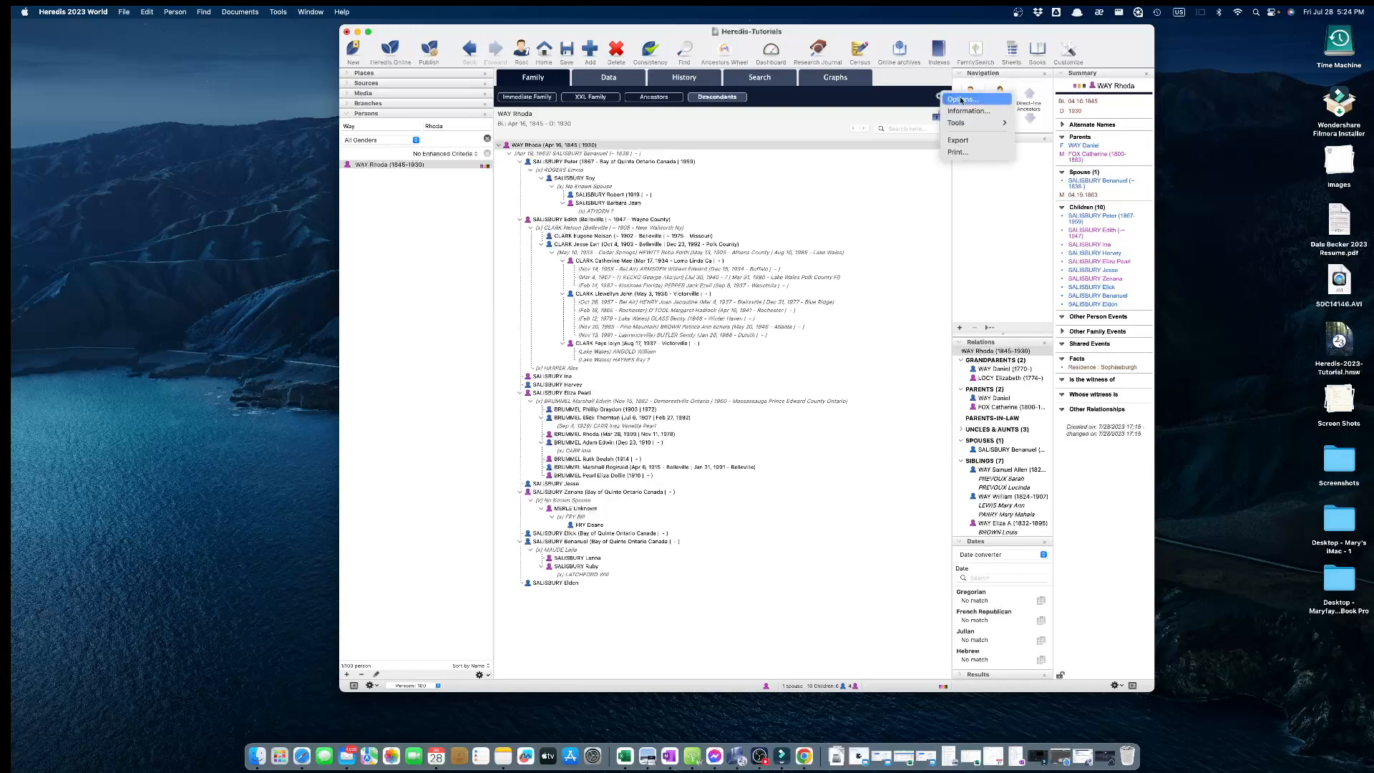
left_click(961, 101)
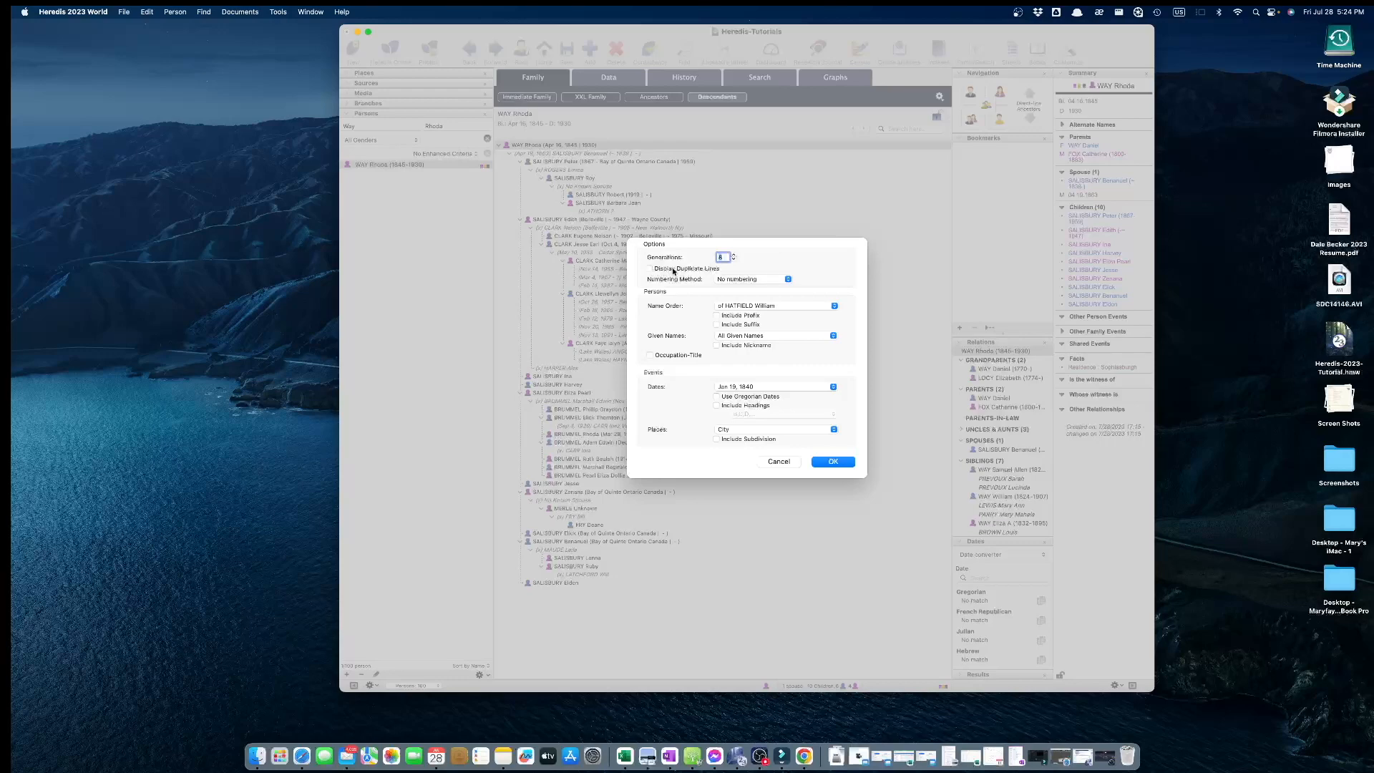
Step: Review the numbering method and name order choices for the descendants list, keeping the current settings
left_click(790, 281)
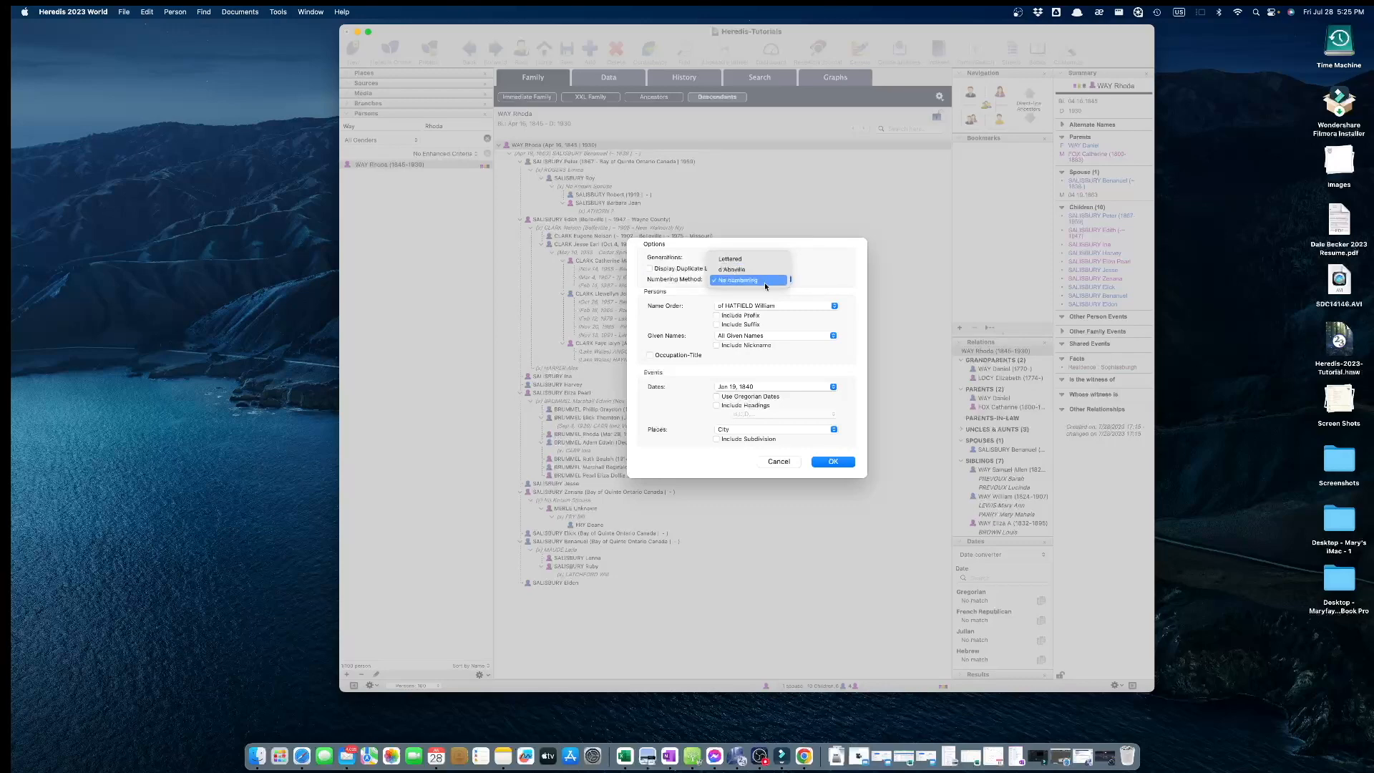
left_click(843, 292)
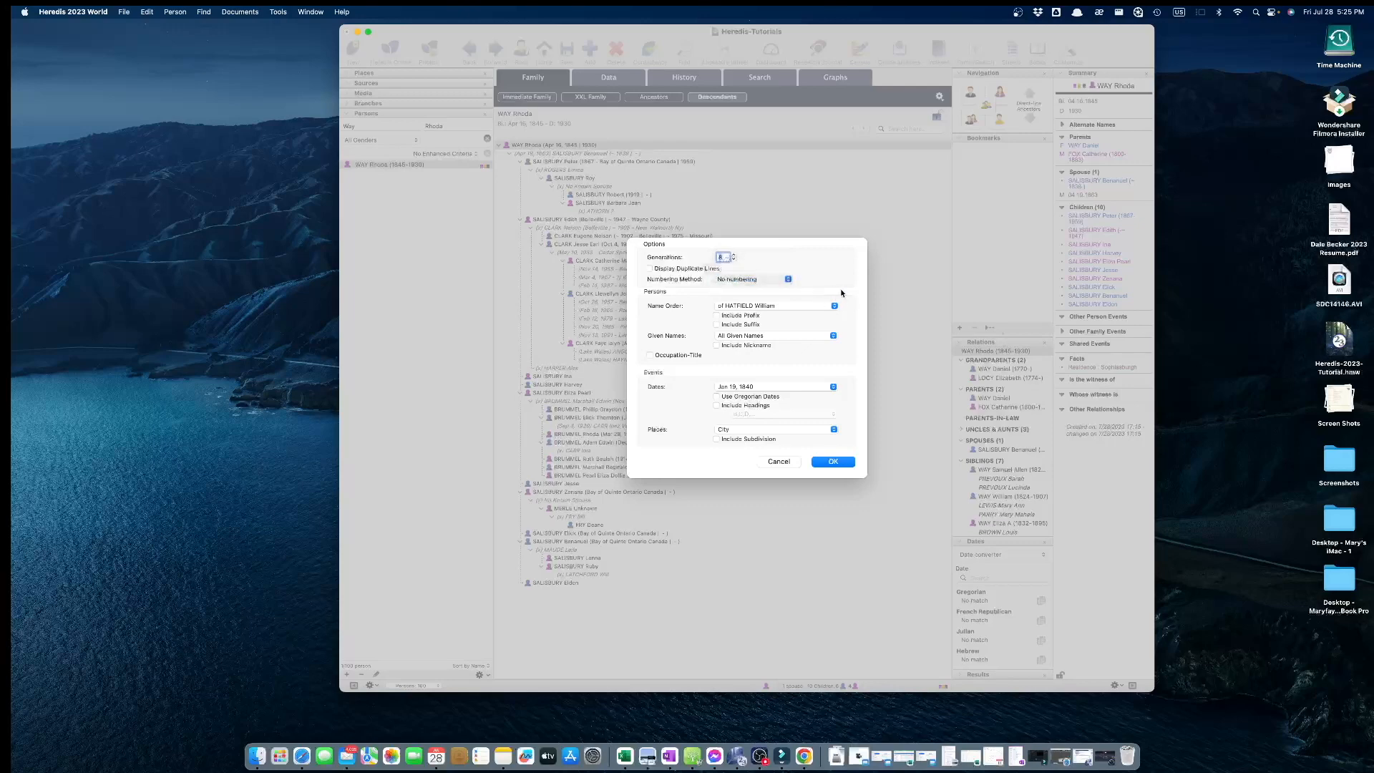
left_click(834, 305)
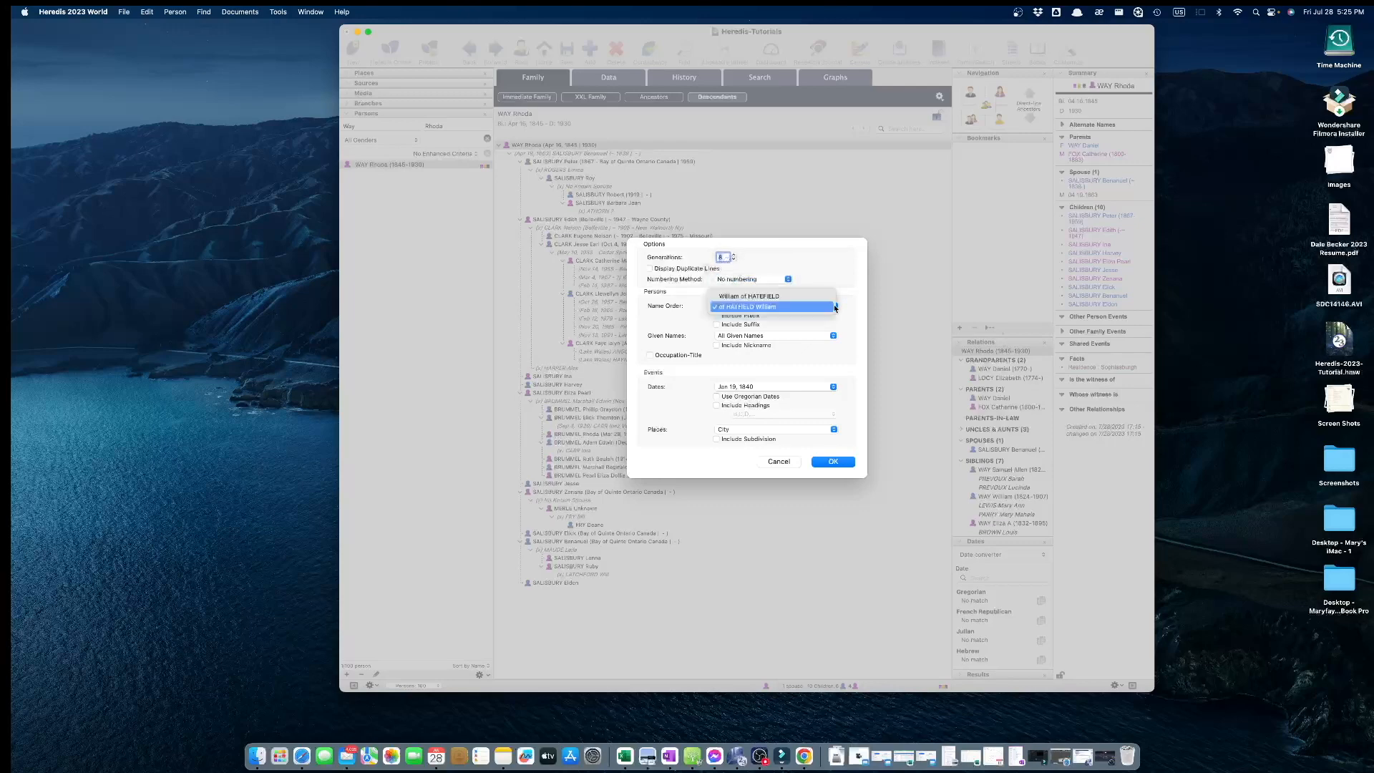
left_click(827, 299)
left_click(834, 306)
left_click(828, 317)
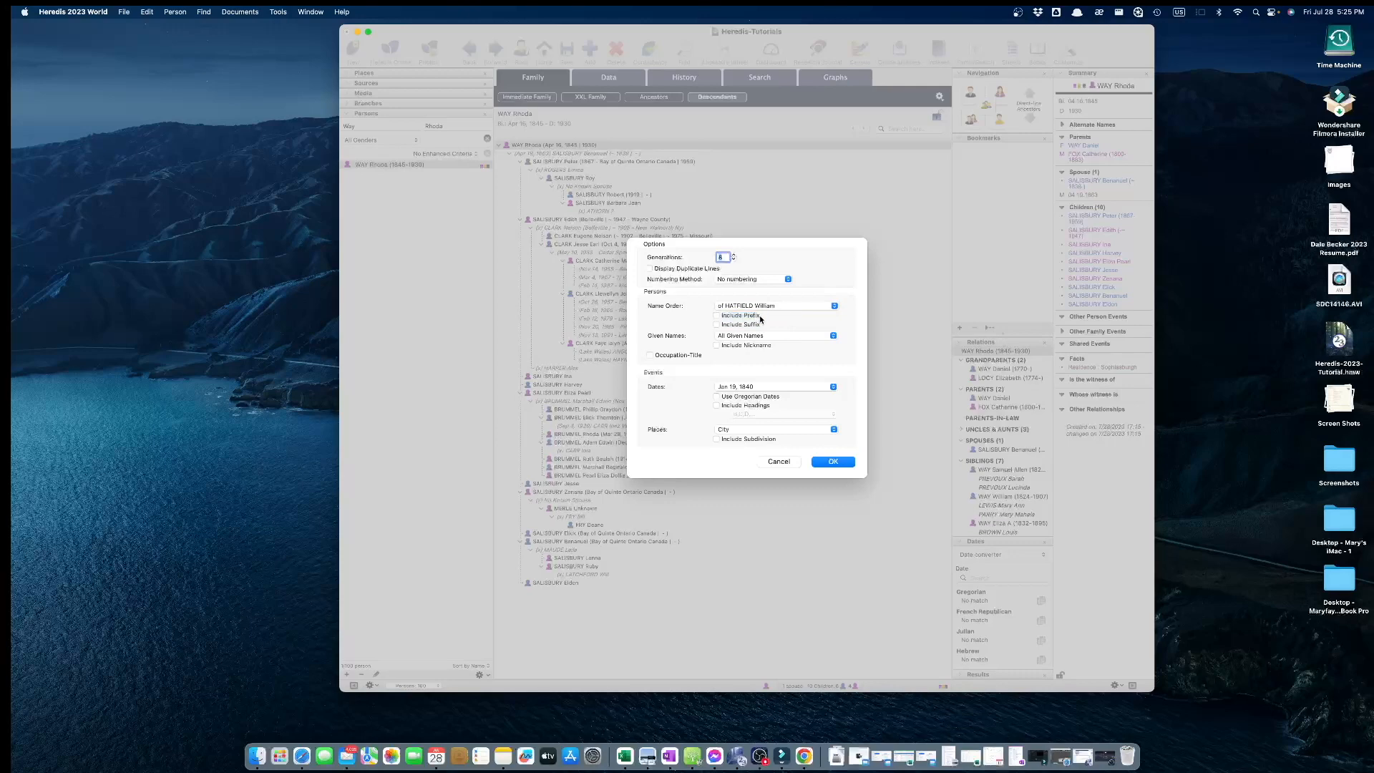
Step: Try Only First Given Name and Only Usual Given Name, restore All Given Names, and include Occupation-Title
left_click(830, 337)
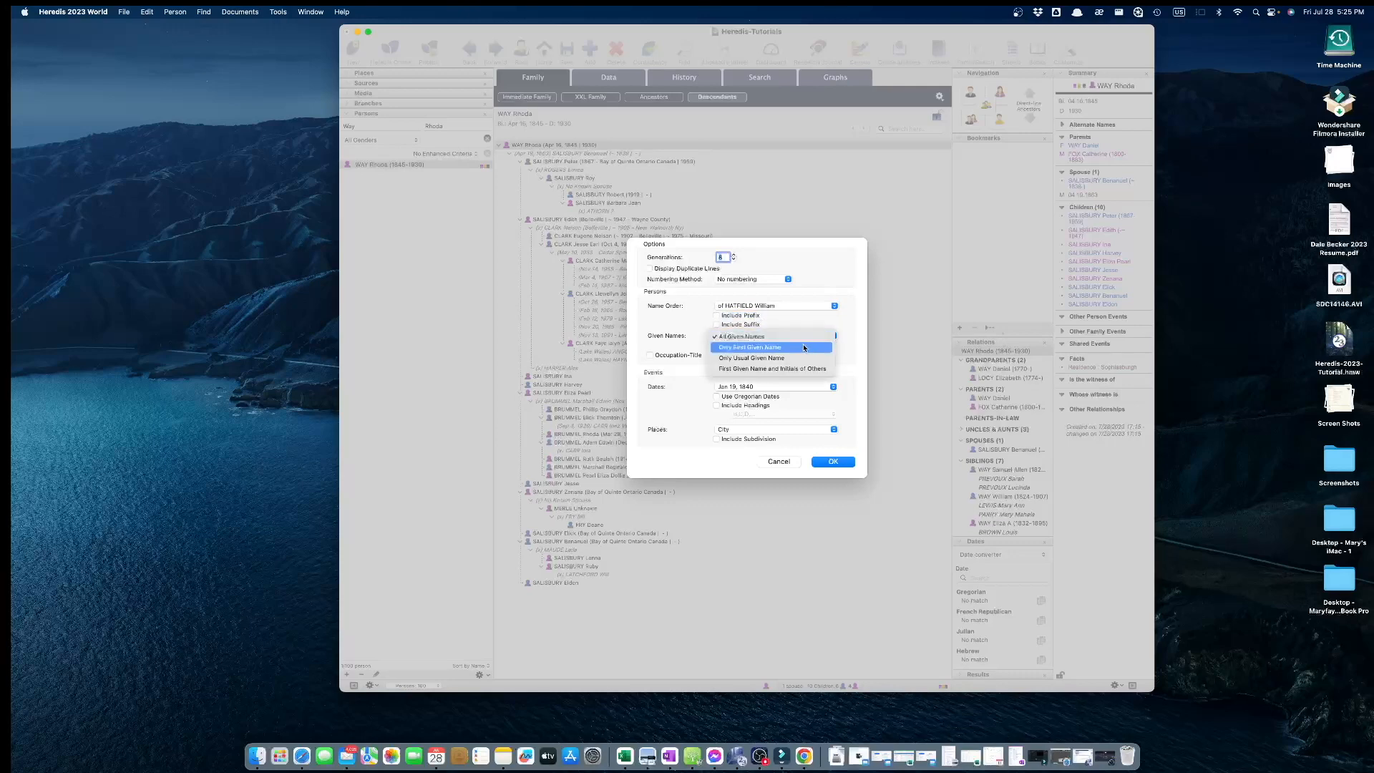
left_click(805, 348)
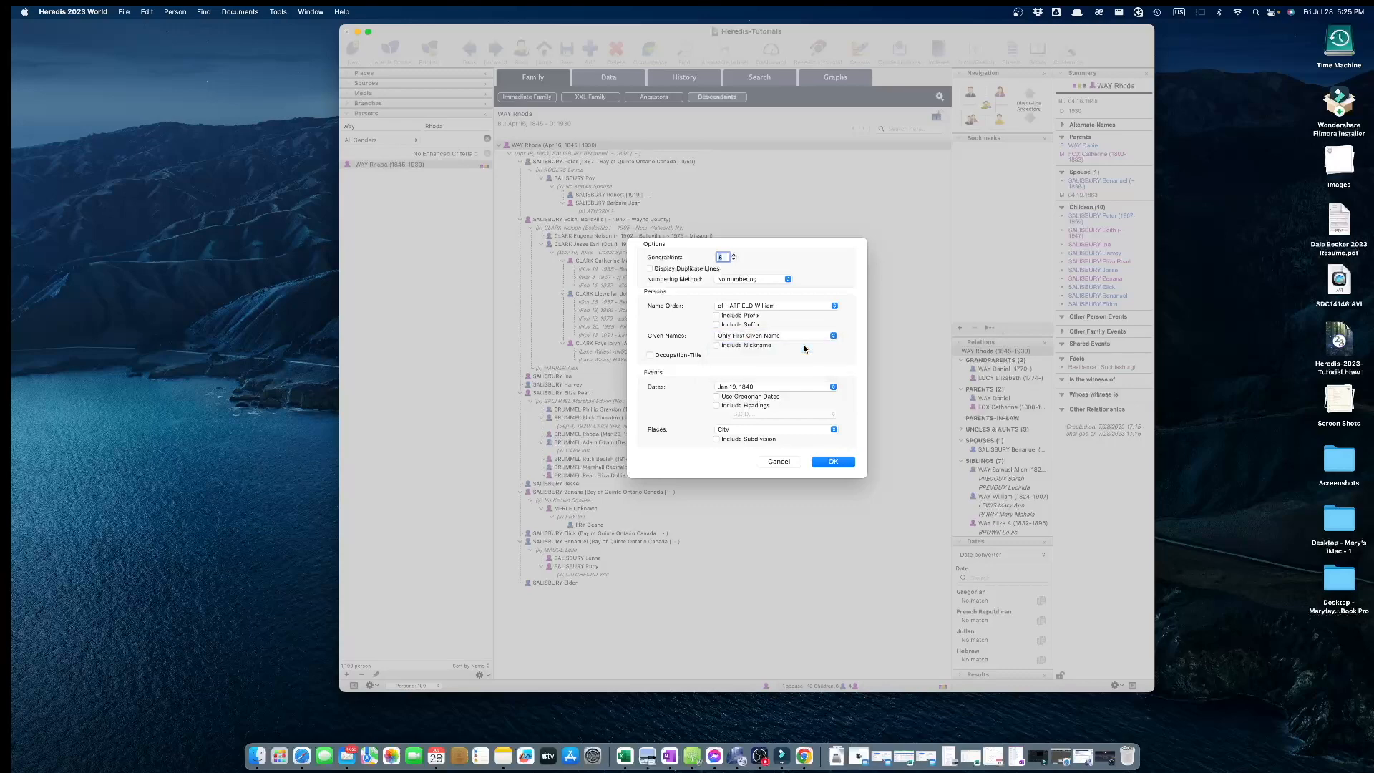
left_click(831, 336)
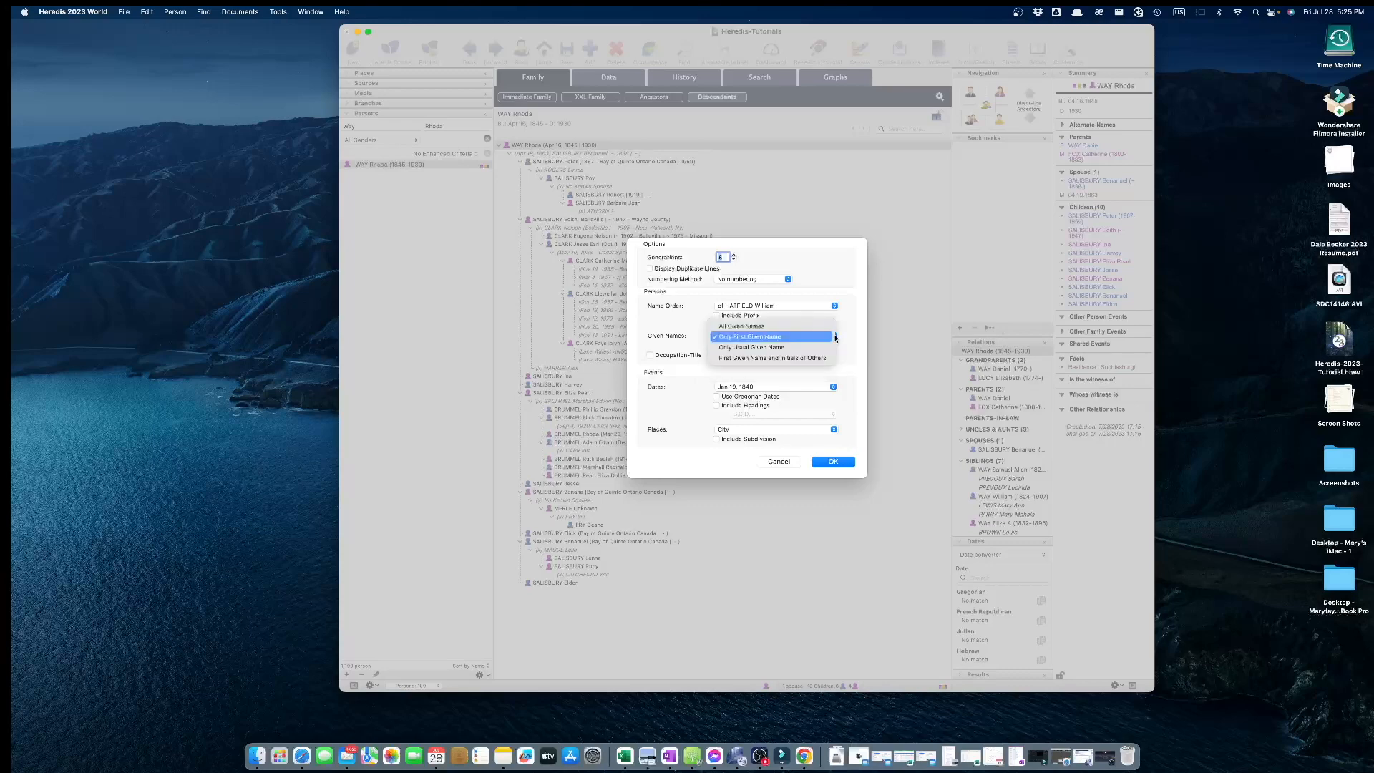
left_click(826, 354)
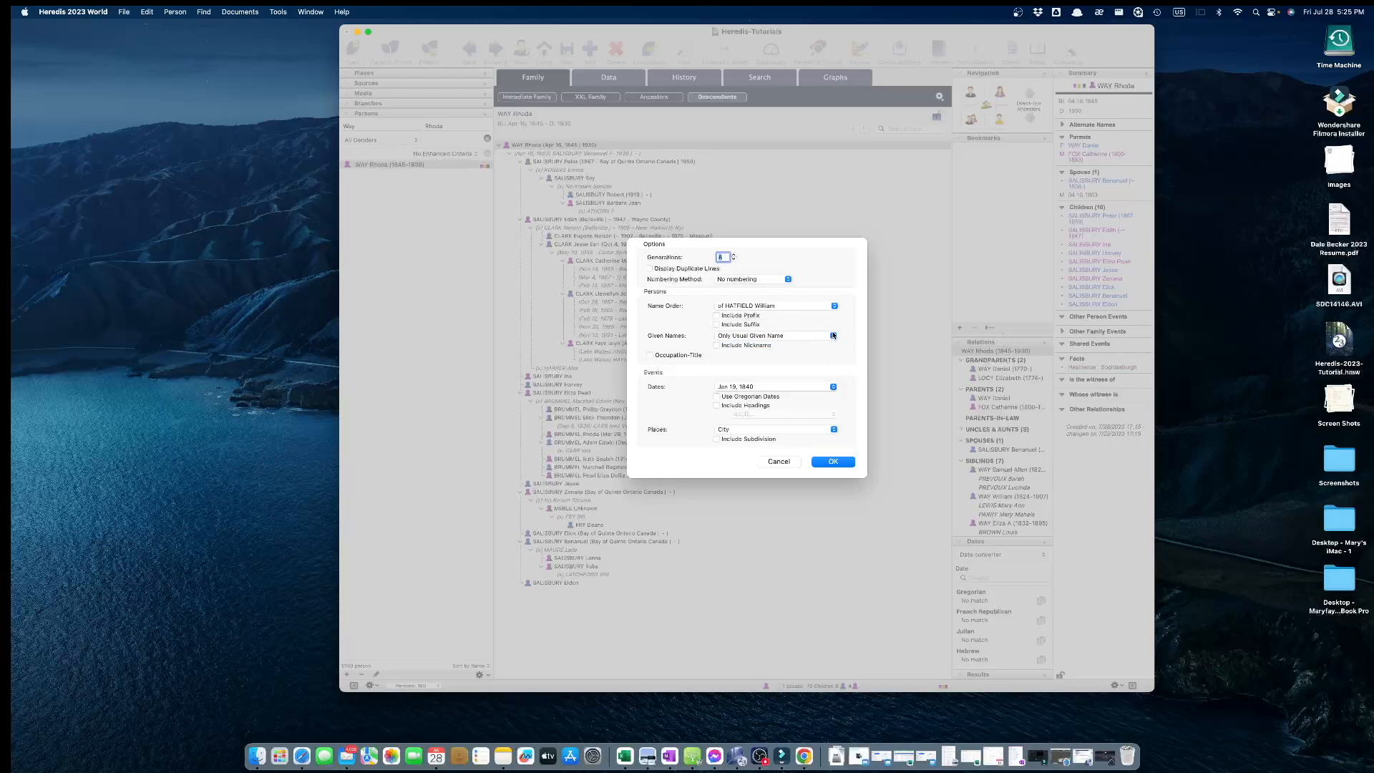
left_click(832, 334)
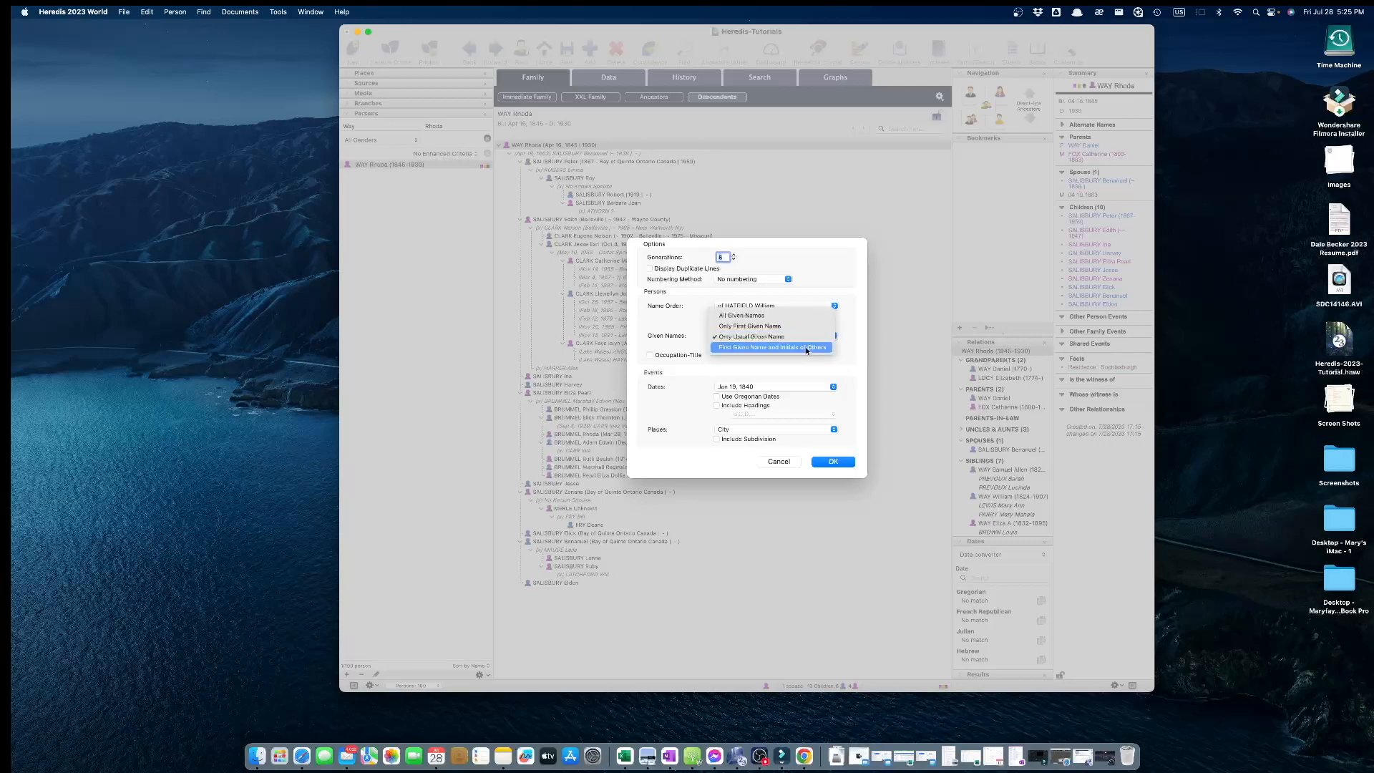
left_click(766, 322)
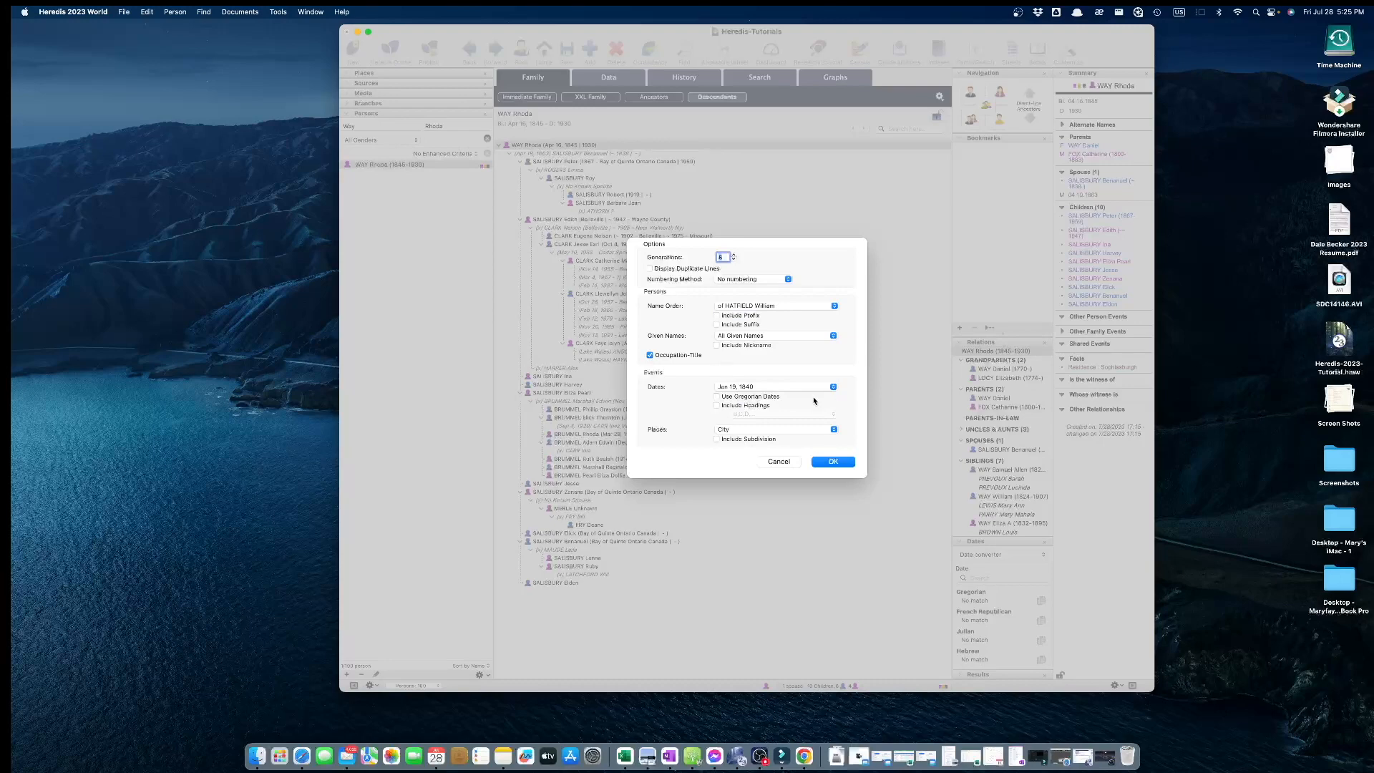
Step: Review the date formats, set the descendants list's places to City (County, State/Province, Country) with subdivisions included, and apply the options
left_click(834, 388)
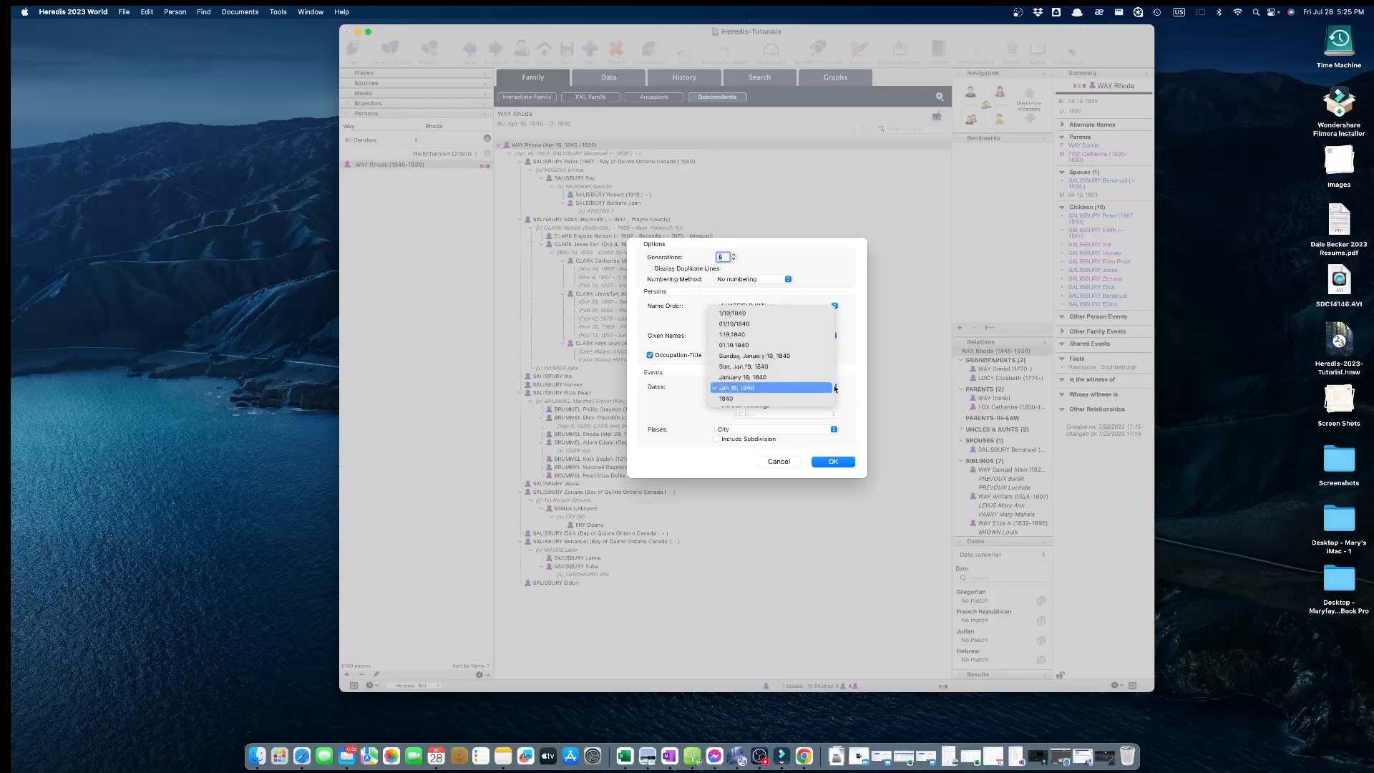
left_click(830, 387)
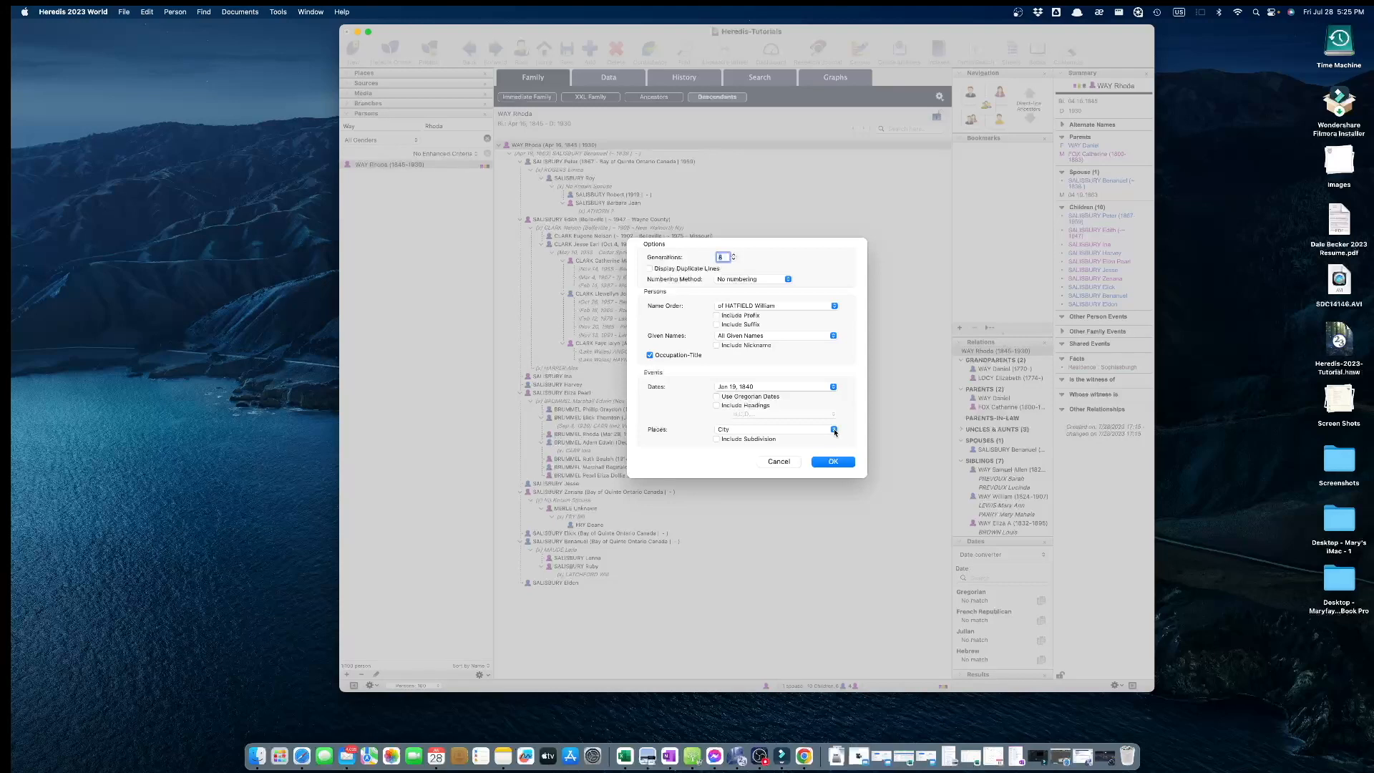
left_click(835, 430)
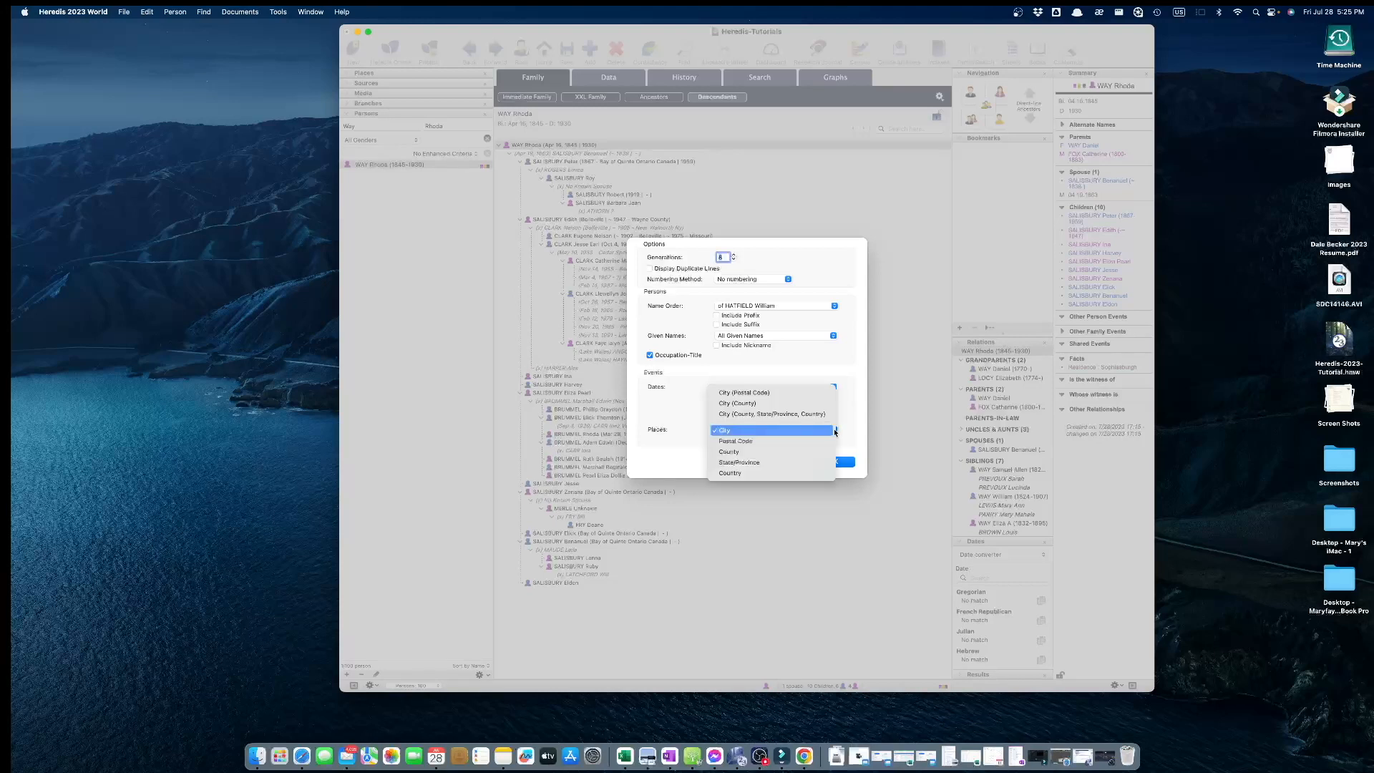
left_click(763, 415)
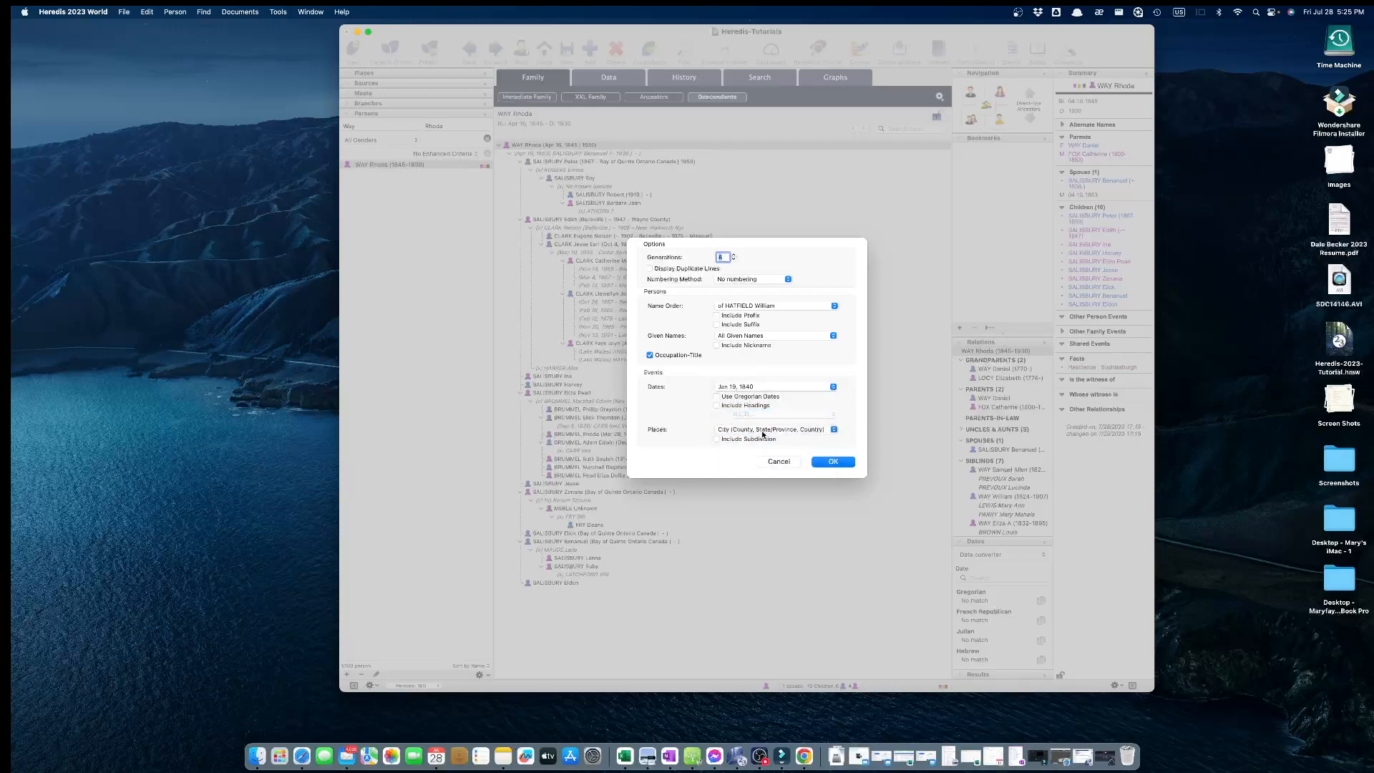
left_click(718, 440)
left_click(843, 462)
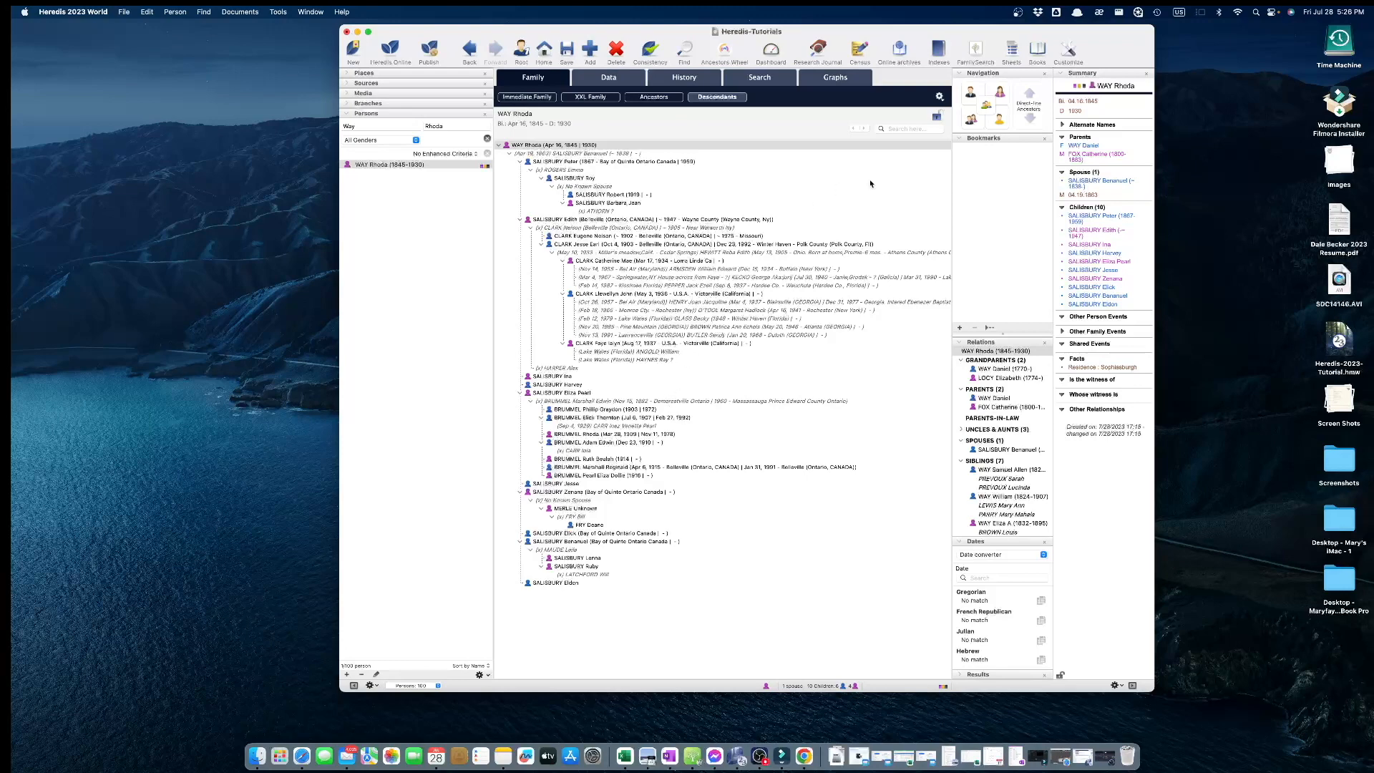
Step: Return to the selected woman's immediate family view and display her family group data
left_click(525, 99)
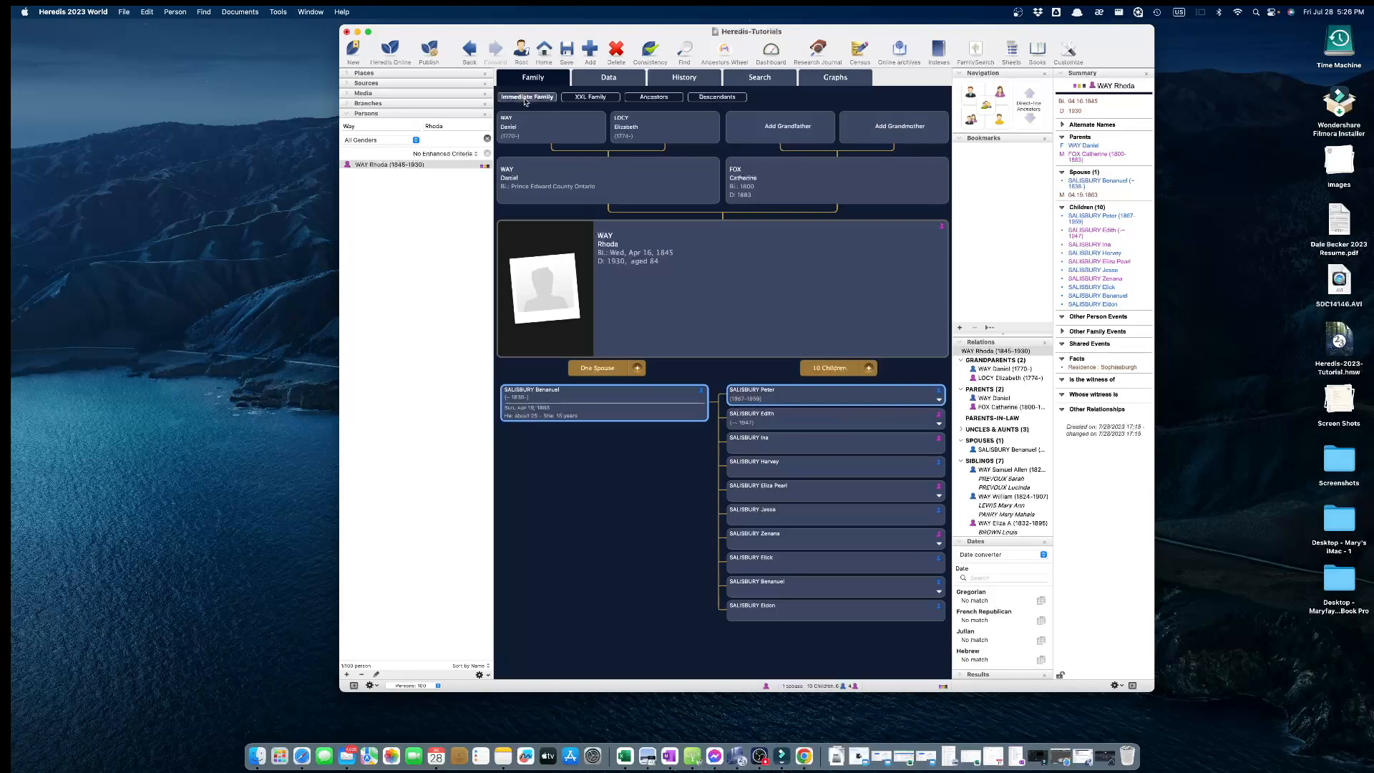
left_click(614, 78)
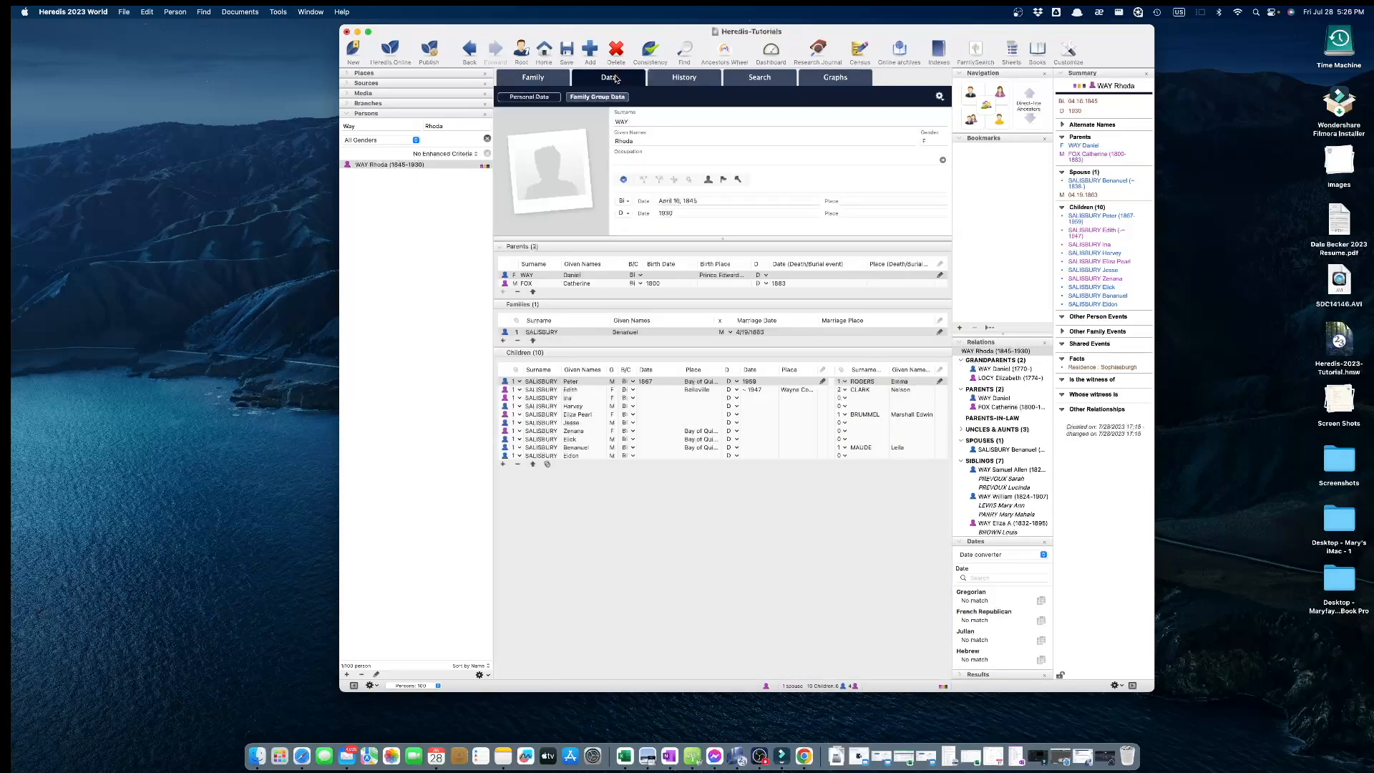